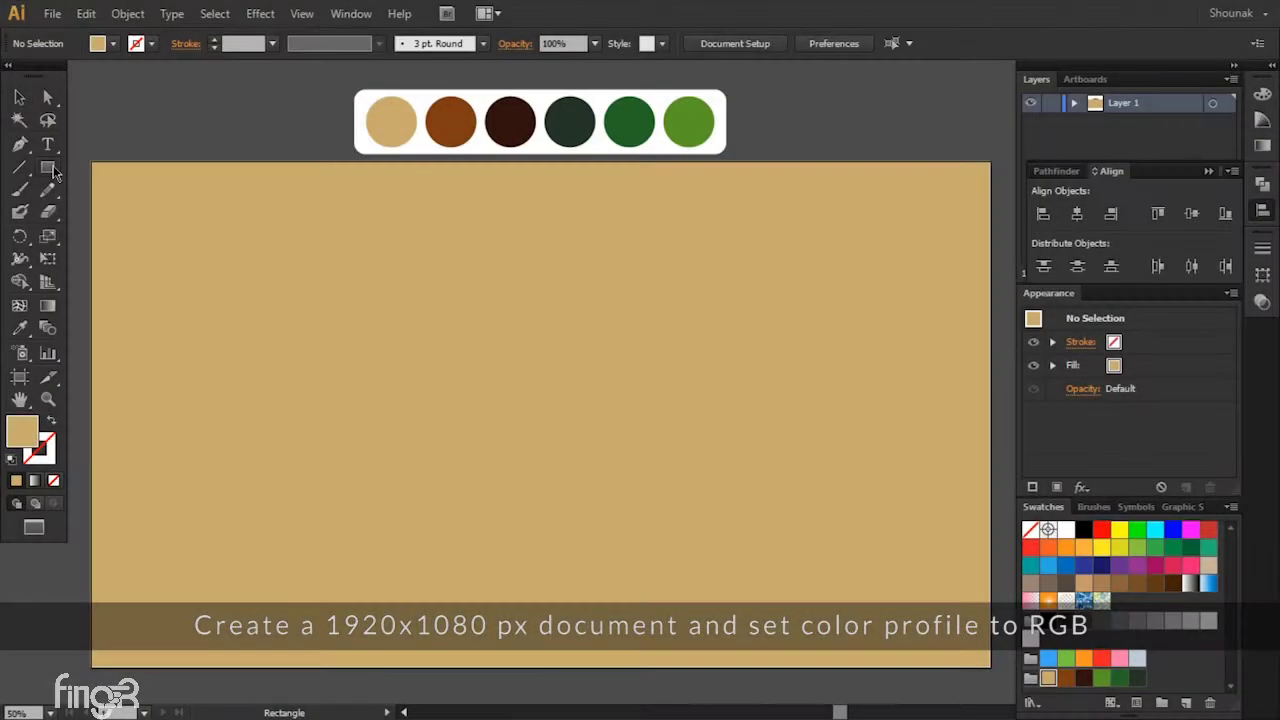
# Step: Draw a three-sided polygon with a 50 px radius on the tan artboard
pyautogui.moveTo(54, 173); pyautogui.dragTo(118, 236)
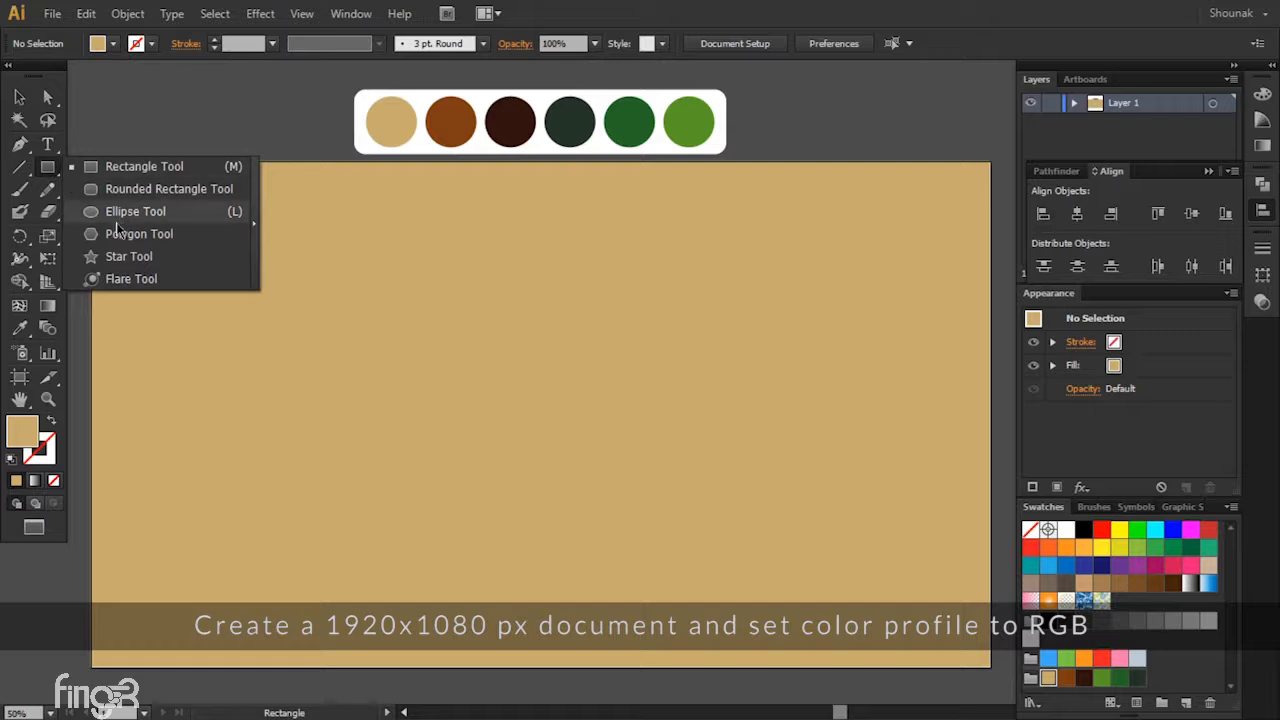
pyautogui.click(196, 236)
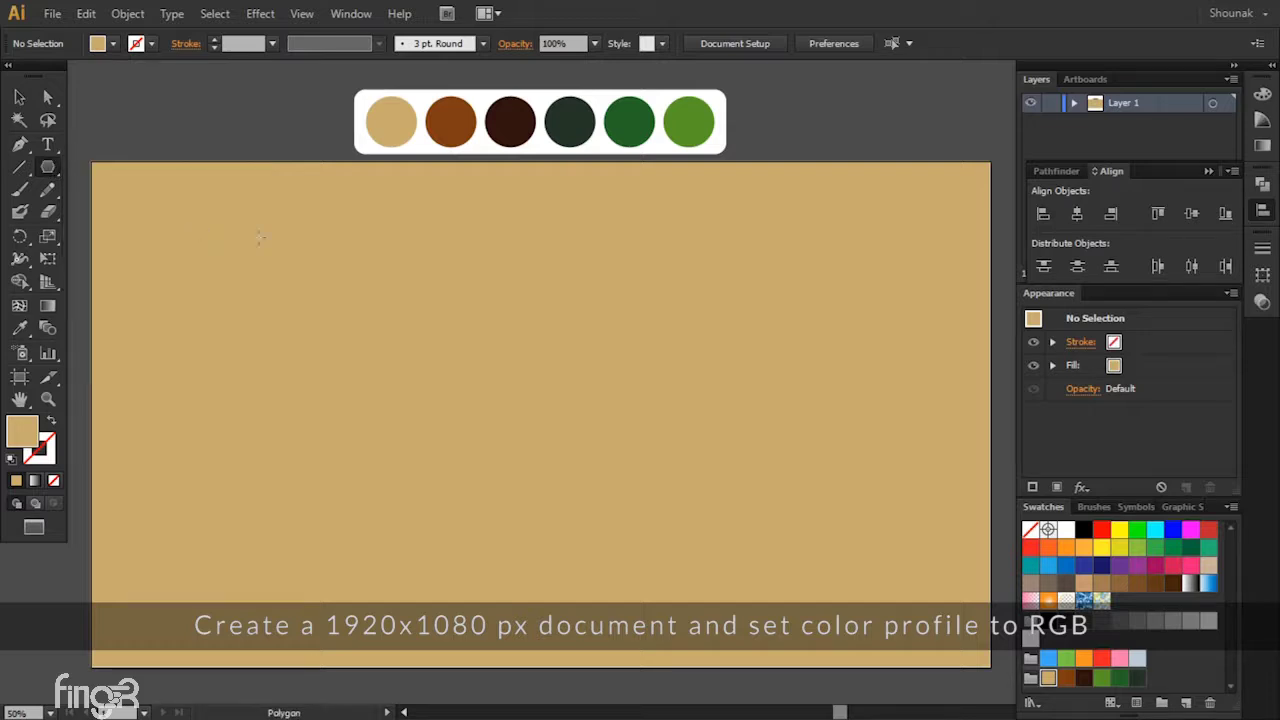
pyautogui.click(546, 322)
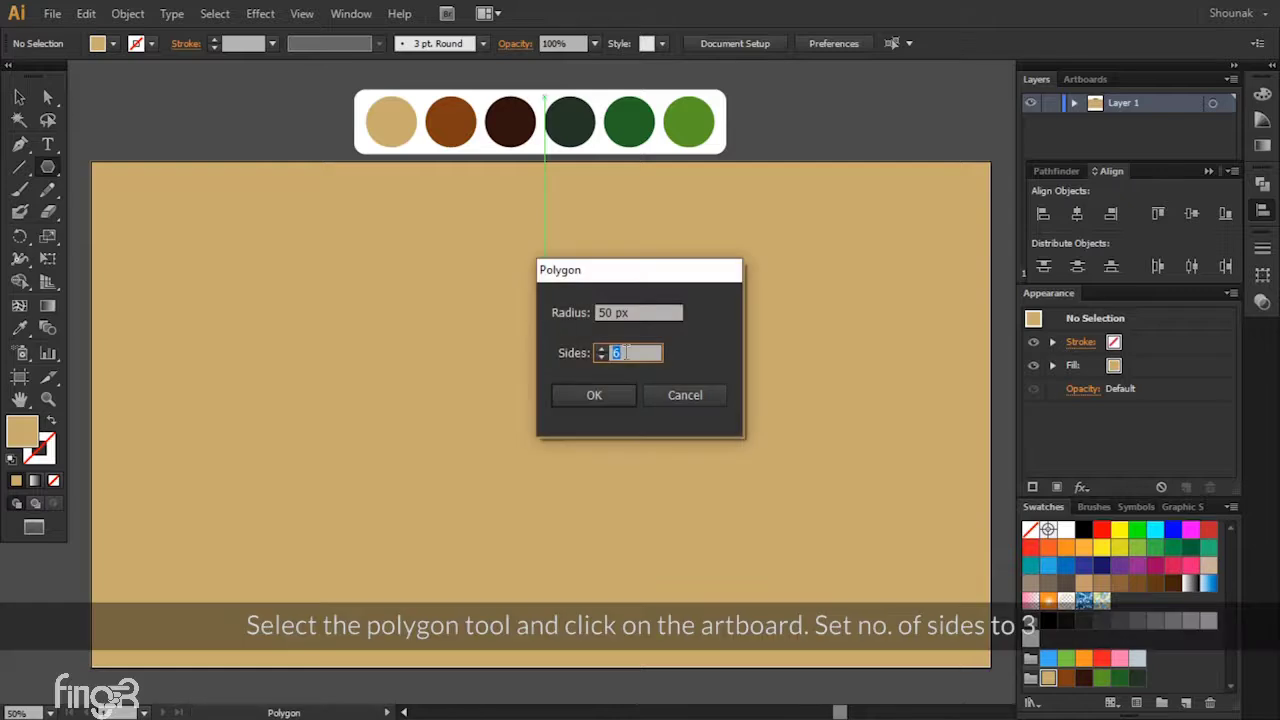
pyautogui.write('3')
pyautogui.click(612, 396)
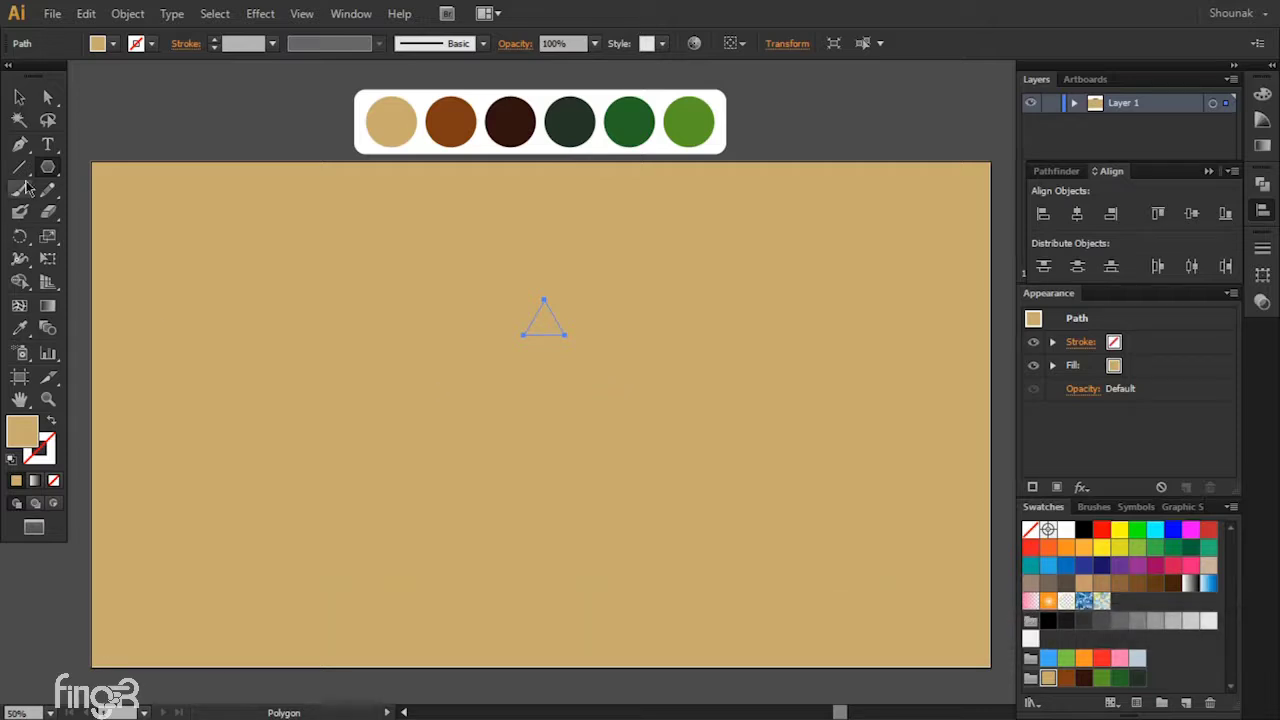
# Step: Fill the triangle with the palette's medium green and raise its top anchor 20 px
pyautogui.click(19, 328)
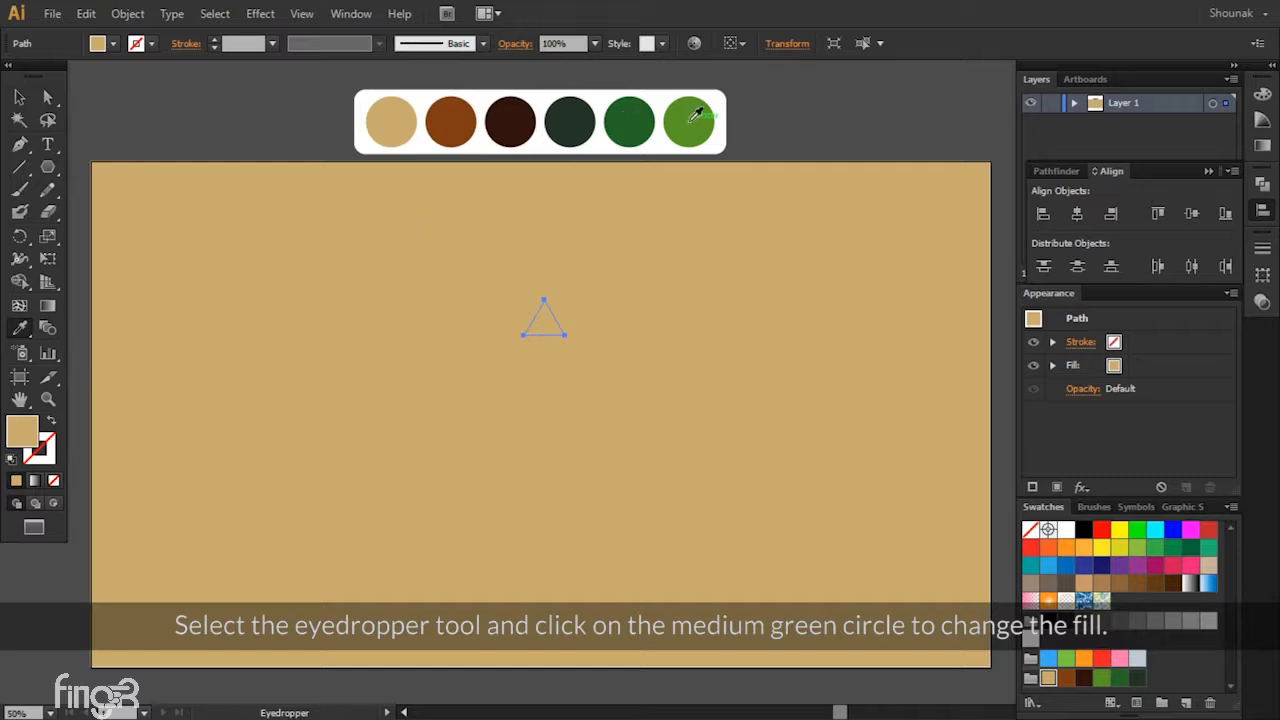
pyautogui.click(646, 117)
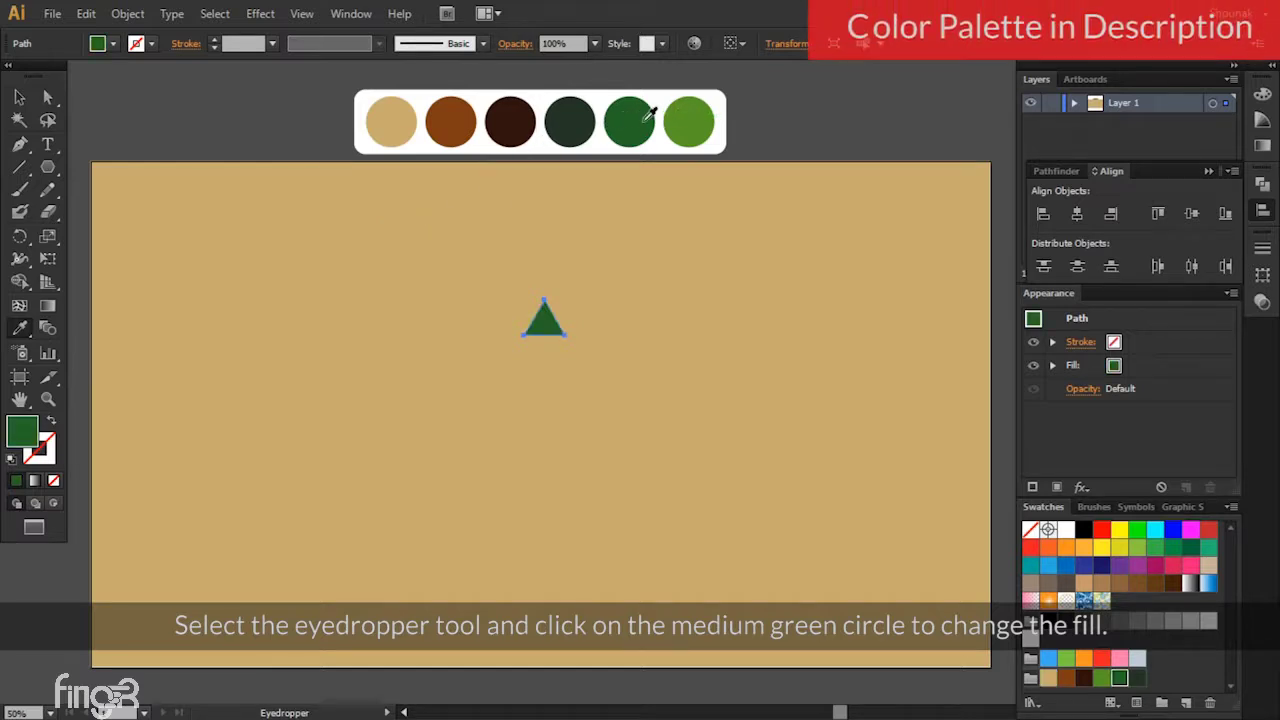
pyautogui.press('a')
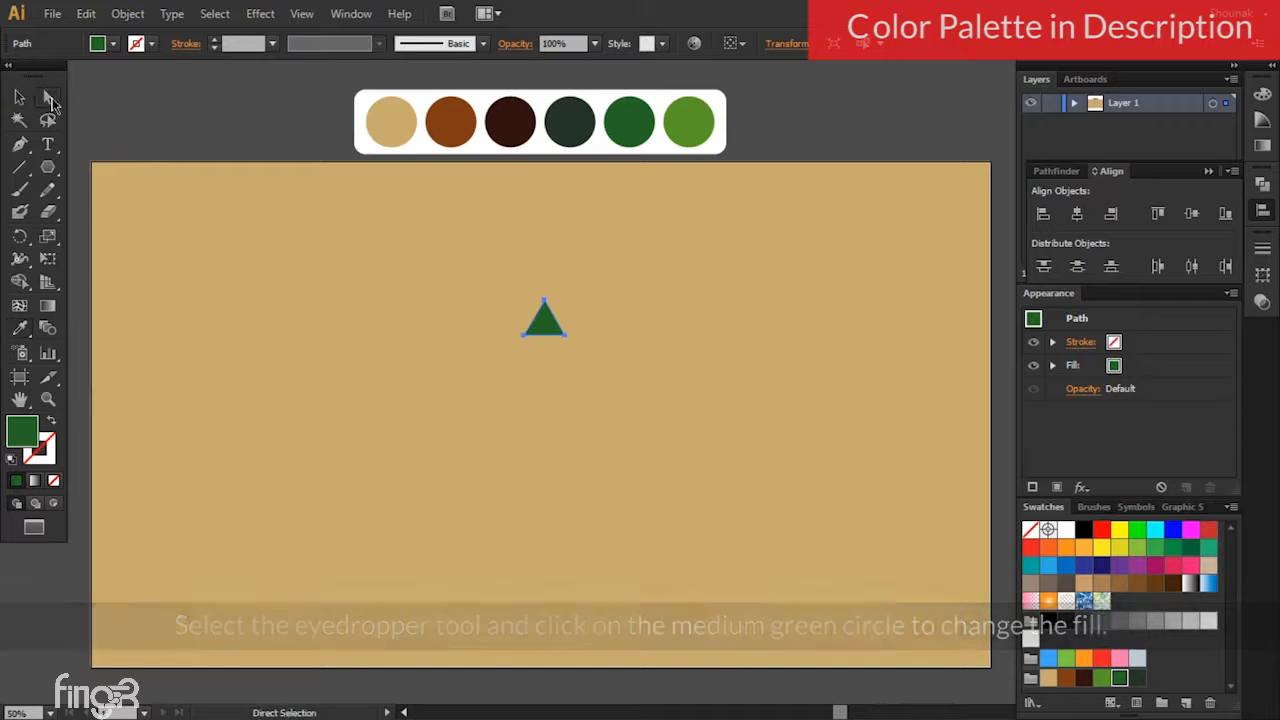
pyautogui.click(544, 300)
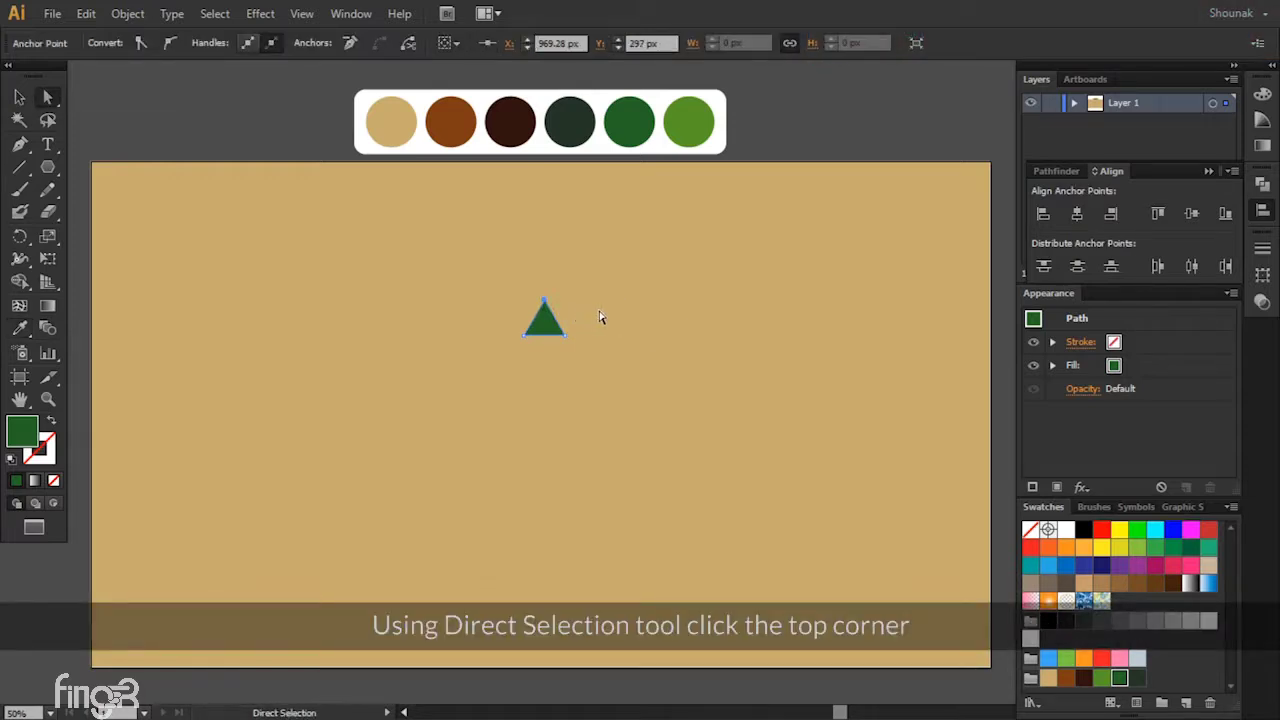
pyautogui.hotkey('shift', 'Up')
pyautogui.hotkey('shift', 'Up')
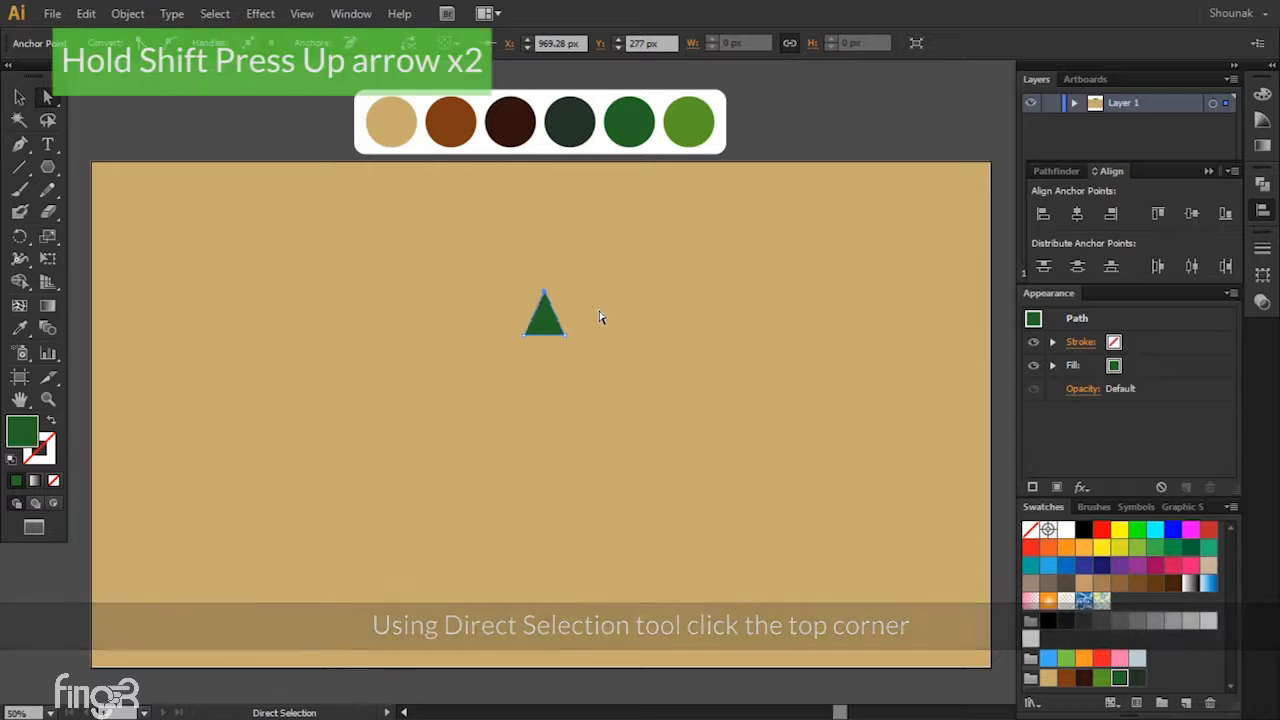
pyautogui.click(20, 98)
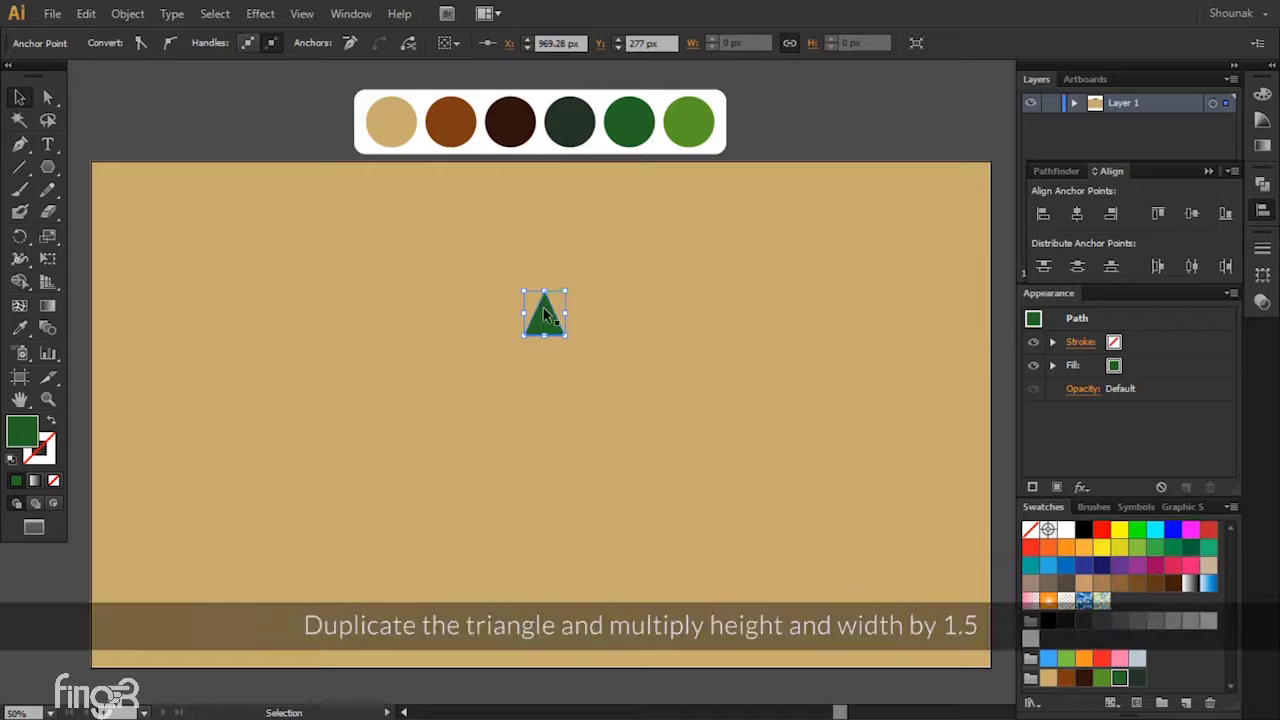
# Step: Copy the green triangle and paste a duplicate in place over it
pyautogui.click(131, 20)
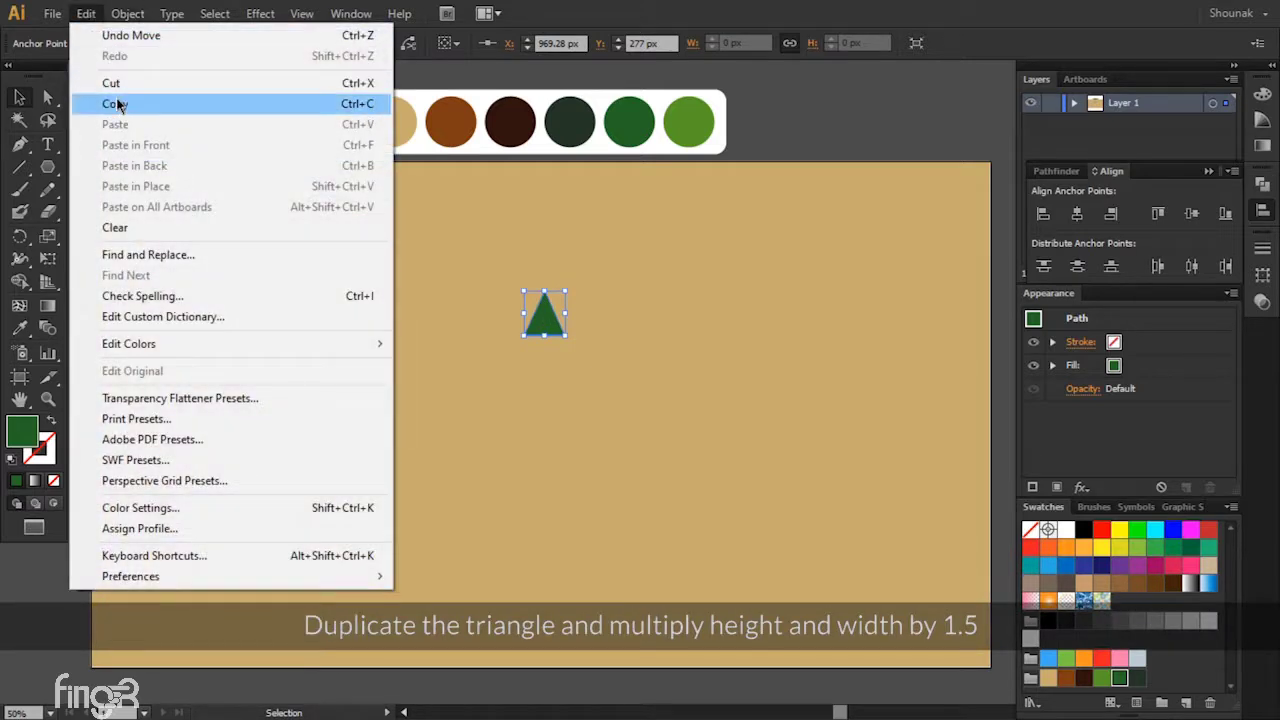
pyautogui.click(116, 104)
pyautogui.click(86, 13)
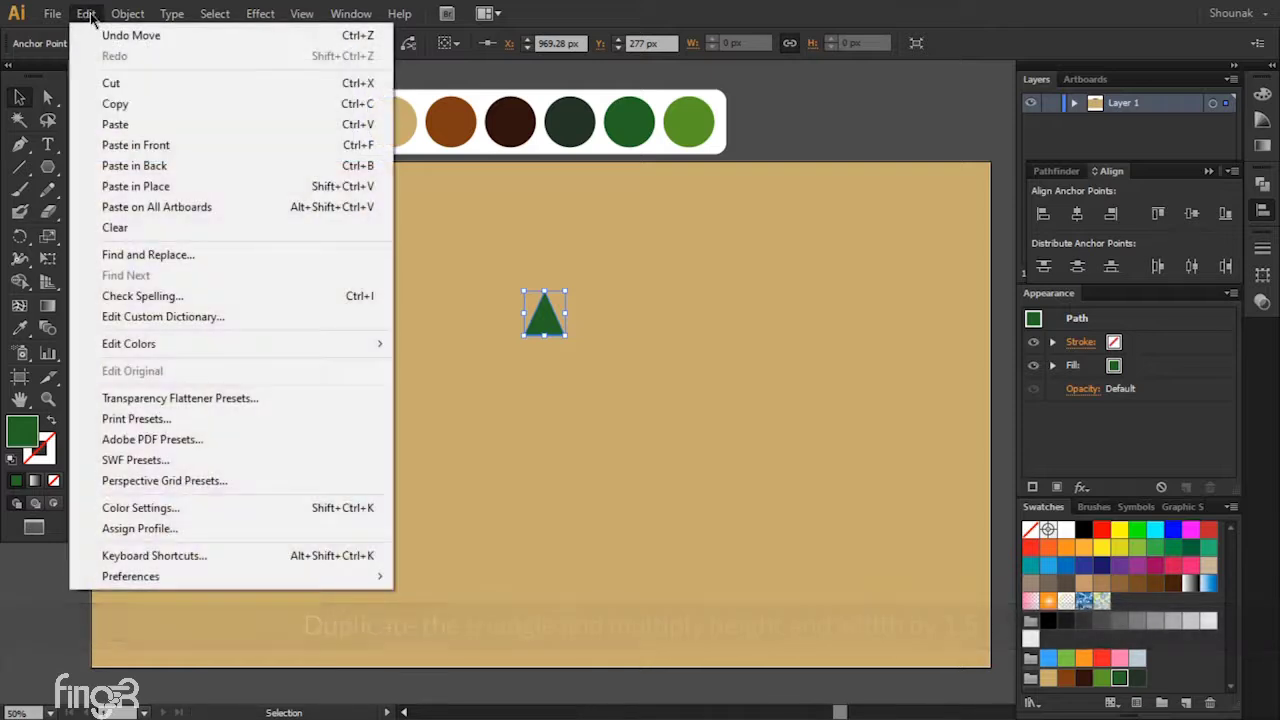
pyautogui.click(90, 15)
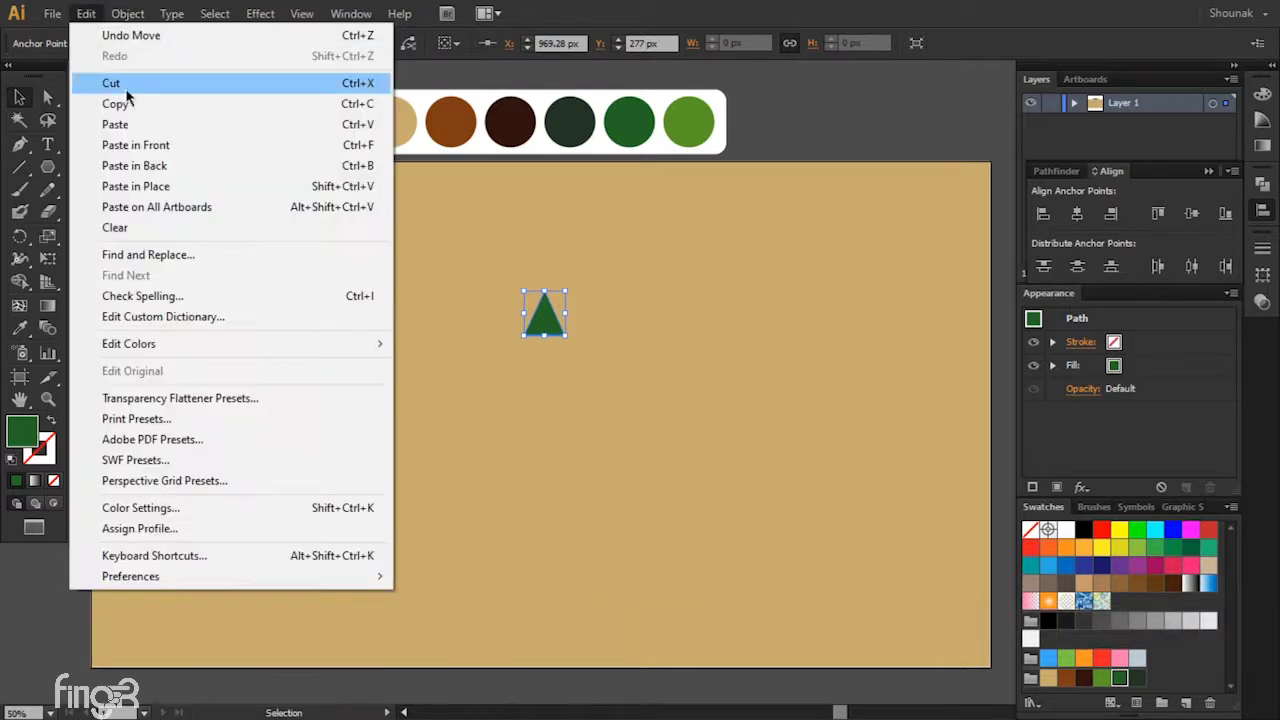
pyautogui.click(167, 189)
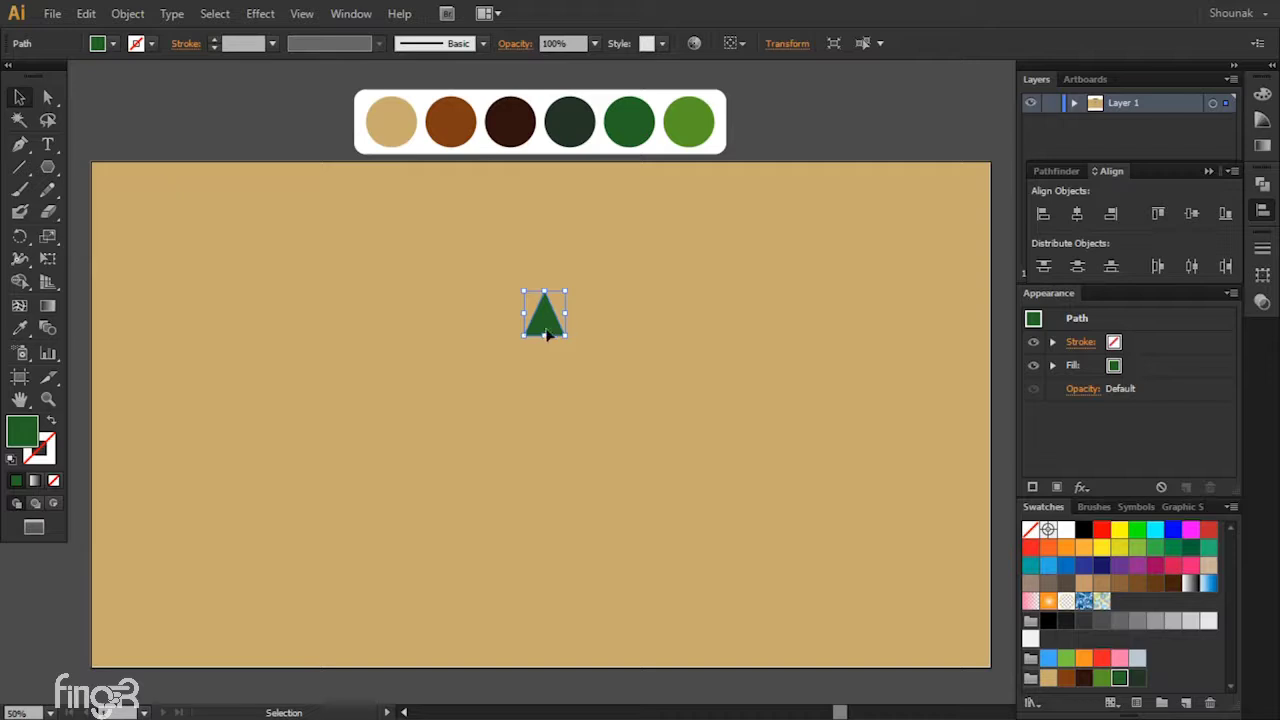
# Step: Scale the copy by 1.5, align its top with the original, and lower it 20 px
pyautogui.click(779, 46)
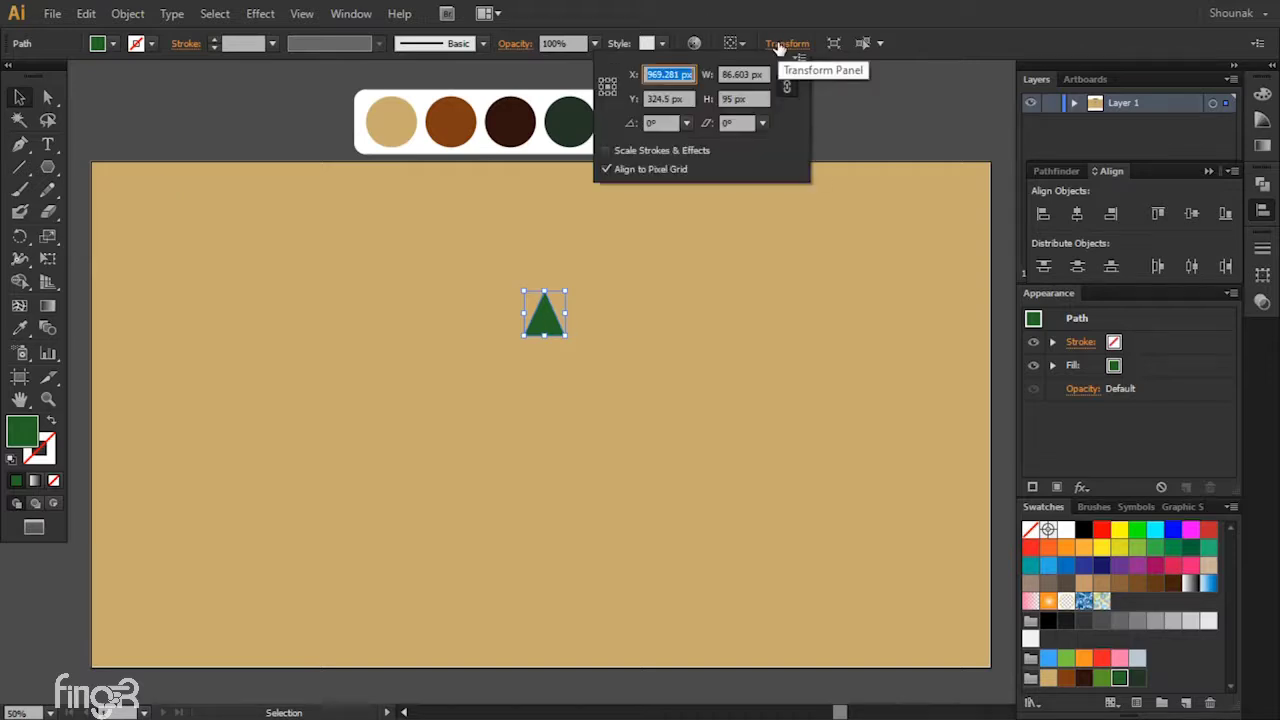
pyautogui.click(764, 72)
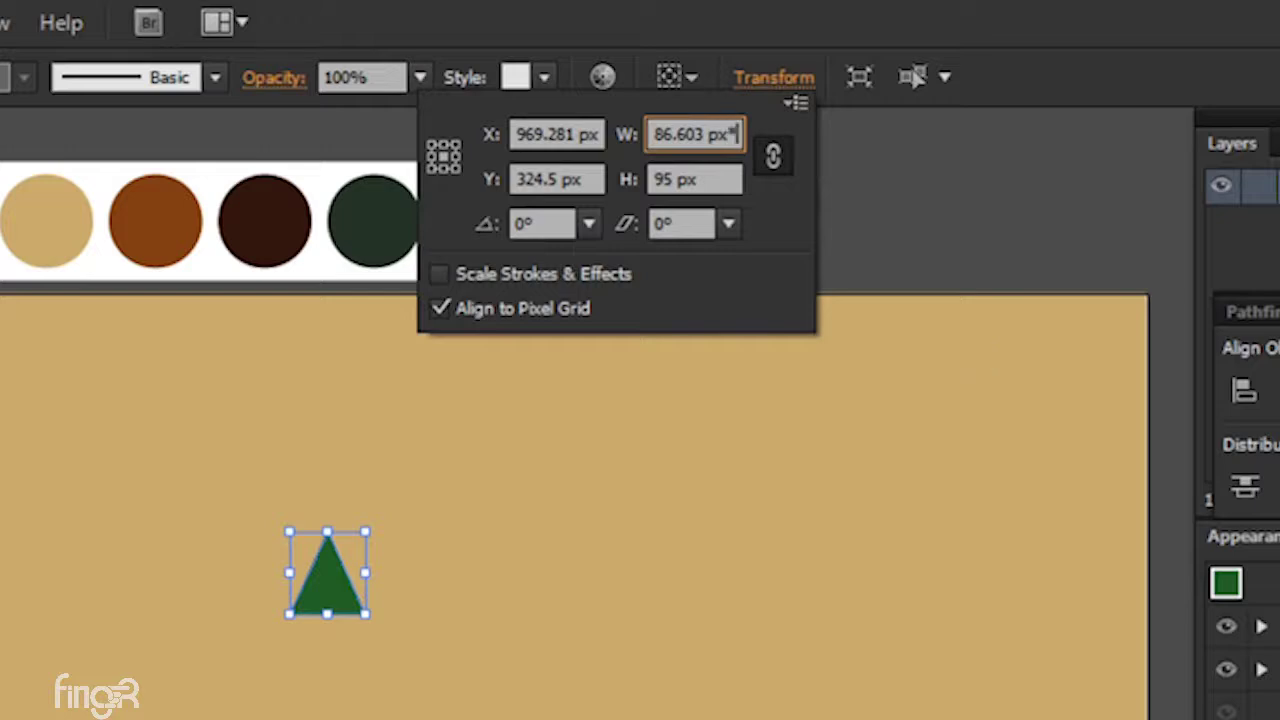
pyautogui.write('1')
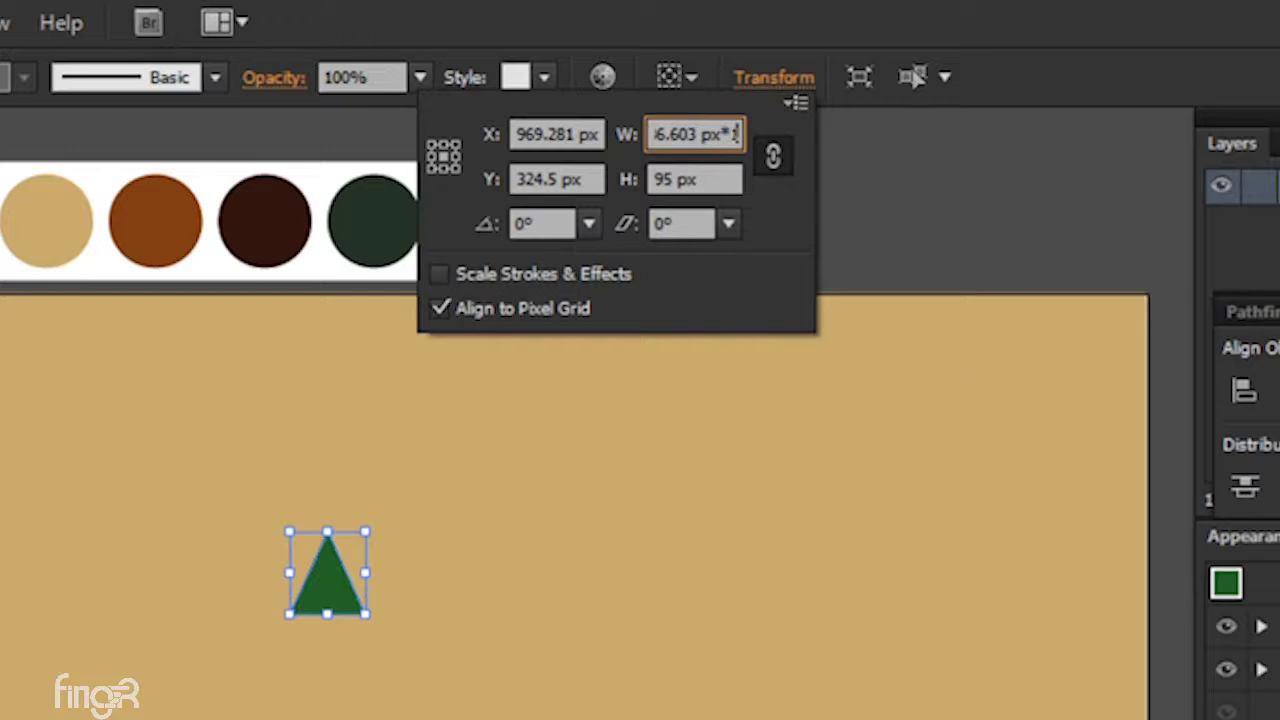
pyautogui.write('.5')
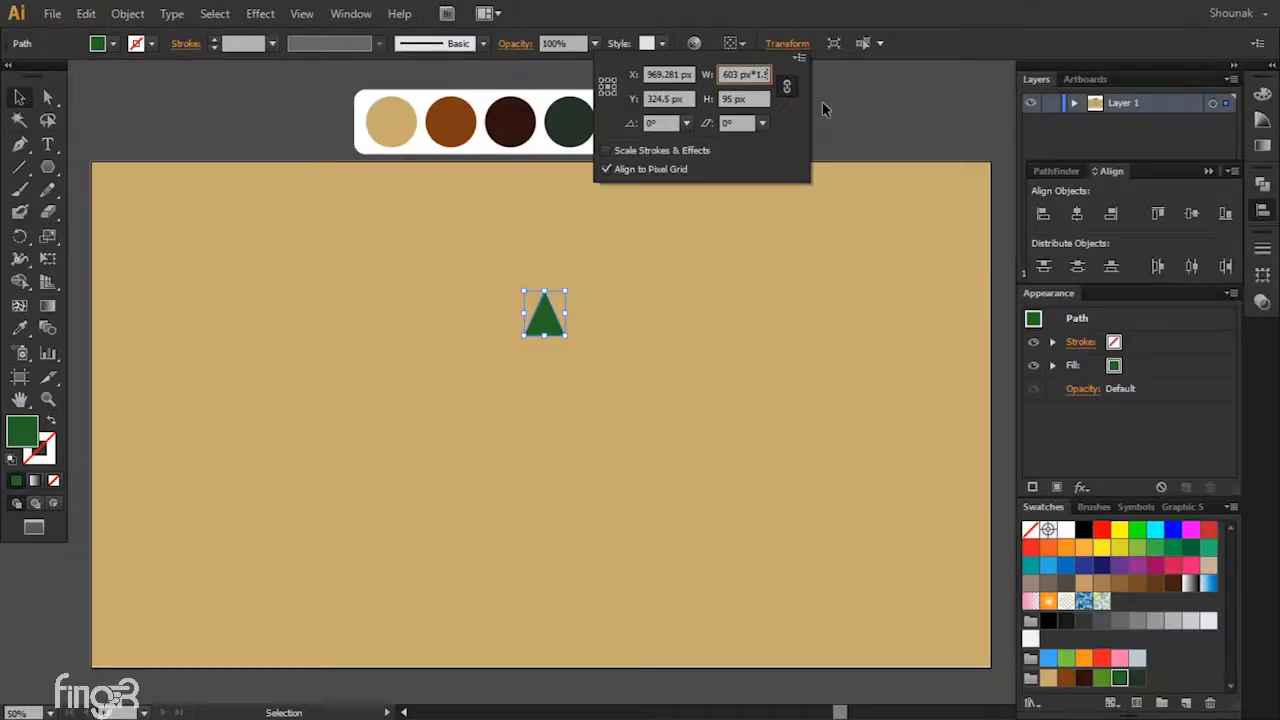
pyautogui.press('Return')
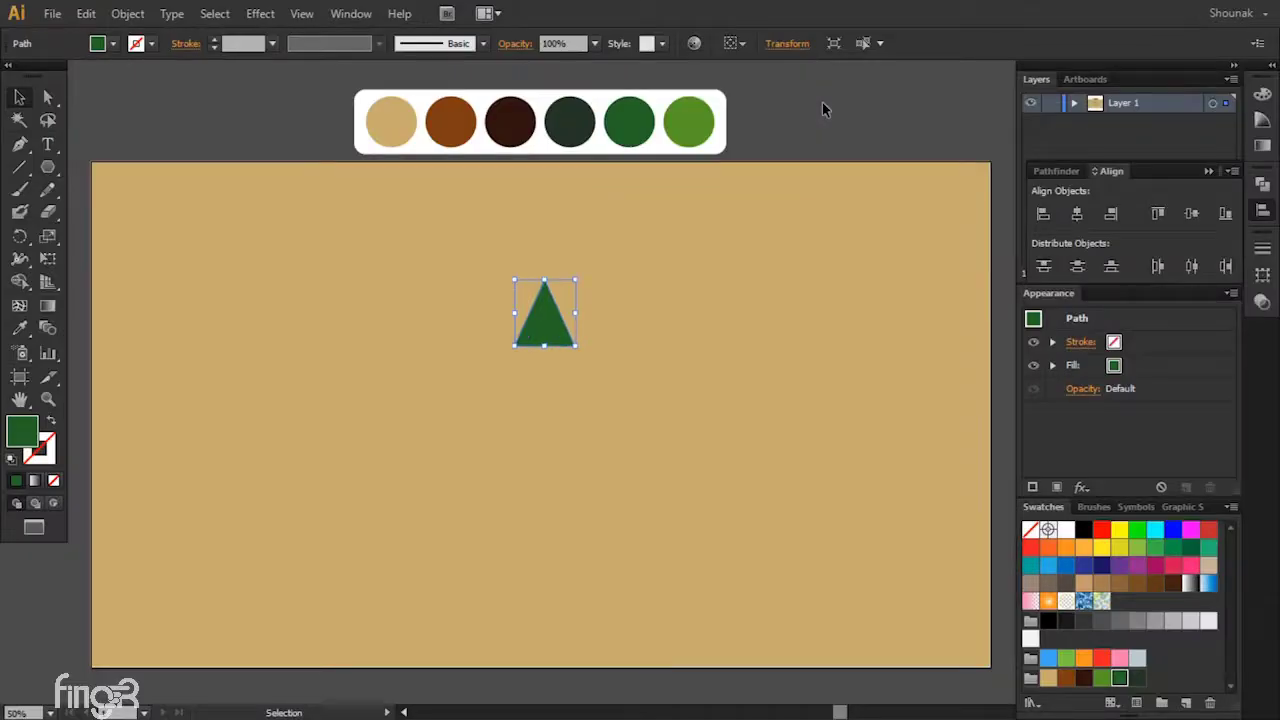
pyautogui.moveTo(543, 321)
pyautogui.mouseDown()
pyautogui.moveTo(543, 358)
pyautogui.moveTo(545, 334)
pyautogui.mouseUp()
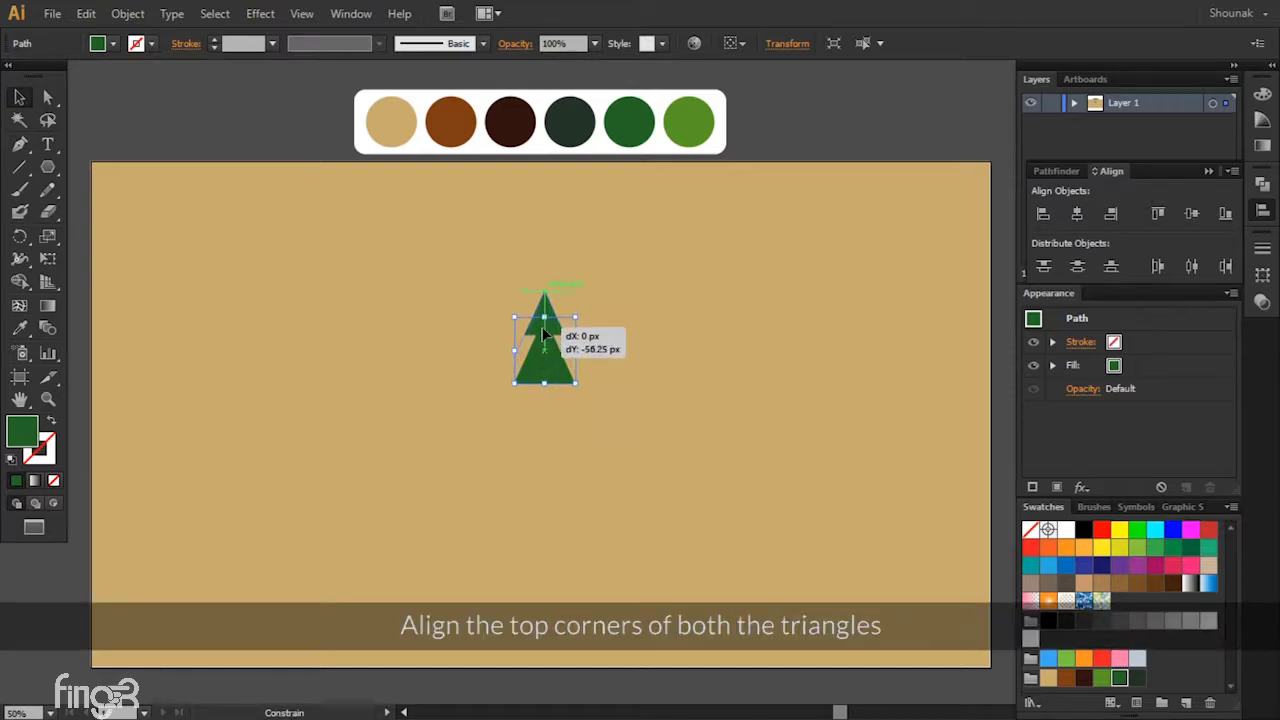
pyautogui.moveTo(543, 334); pyautogui.dragTo(543, 334)
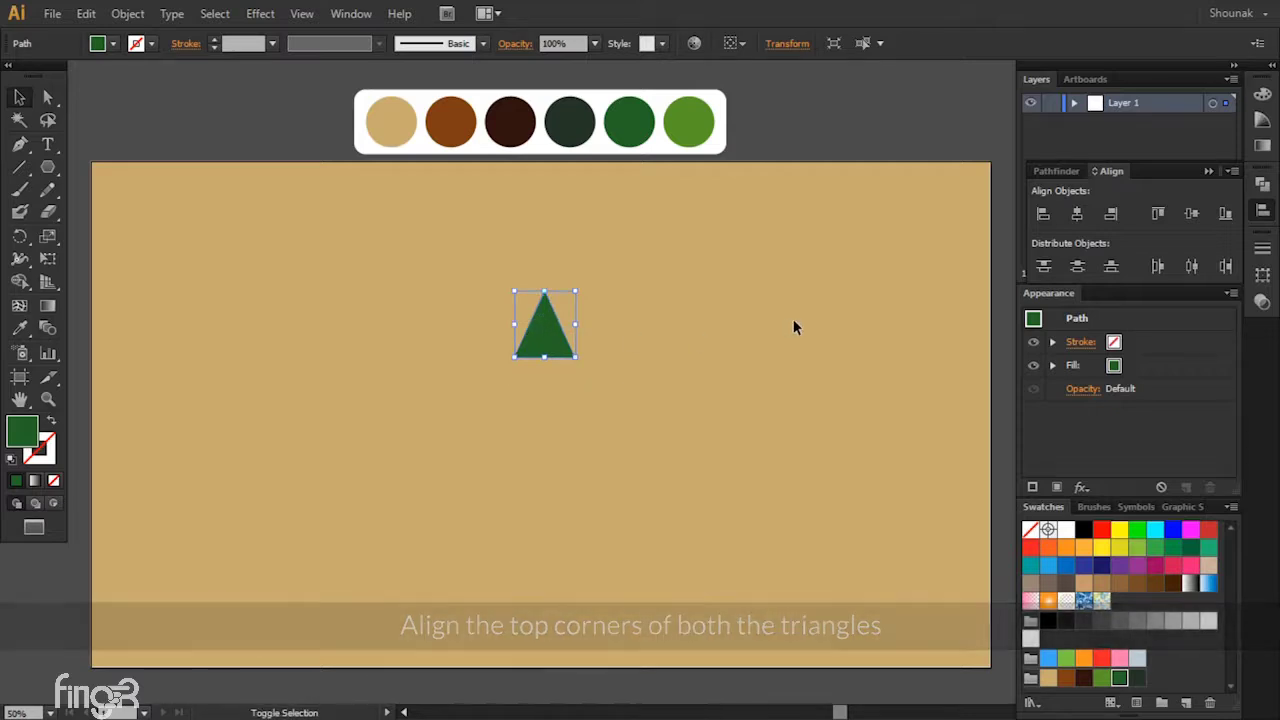
pyautogui.hotkey('shift', 'Down')
pyautogui.hotkey('shift', 'Down')
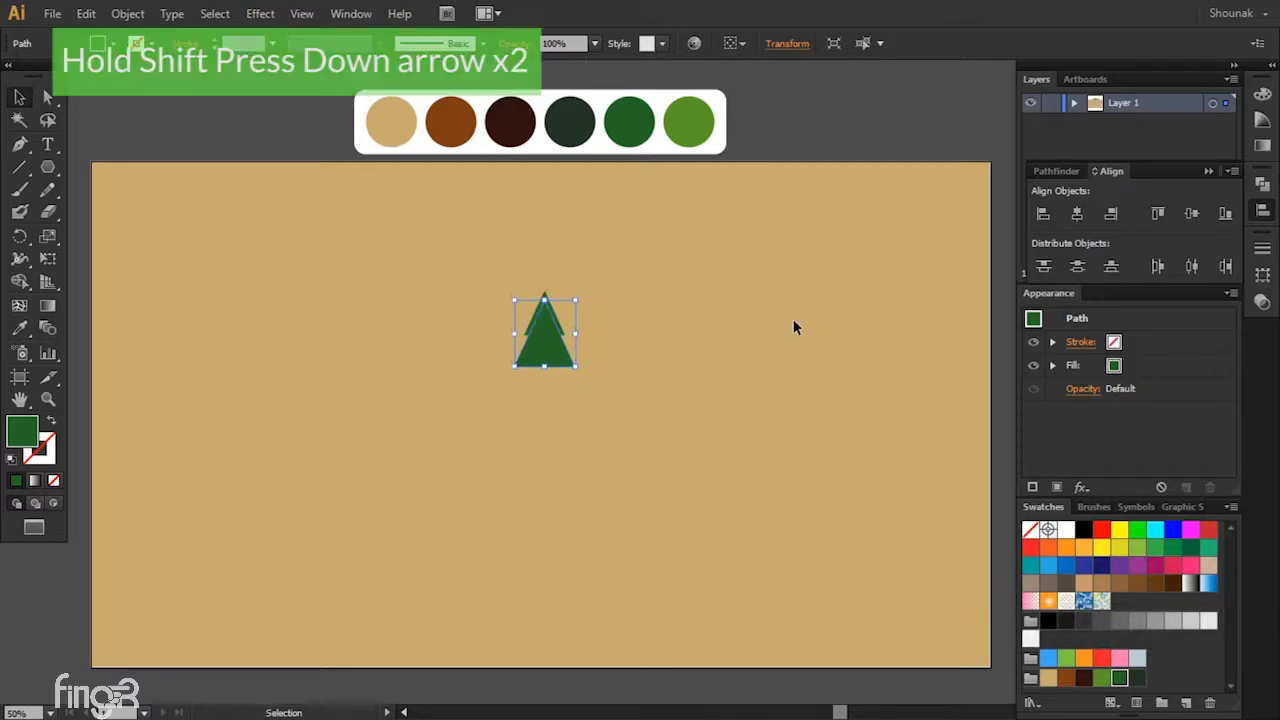
# Step: Paste a copy of the larger triangle and enlarge it 1.5× lower on the tree
pyautogui.click(86, 13)
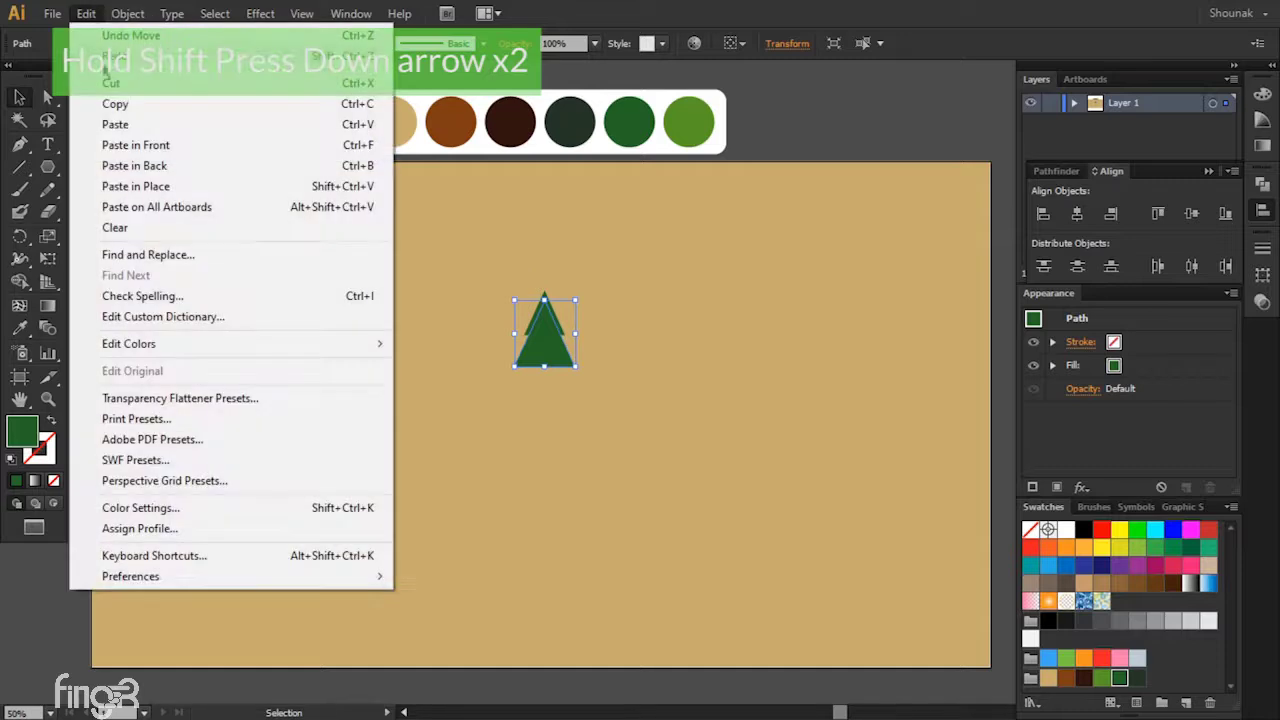
pyautogui.click(118, 104)
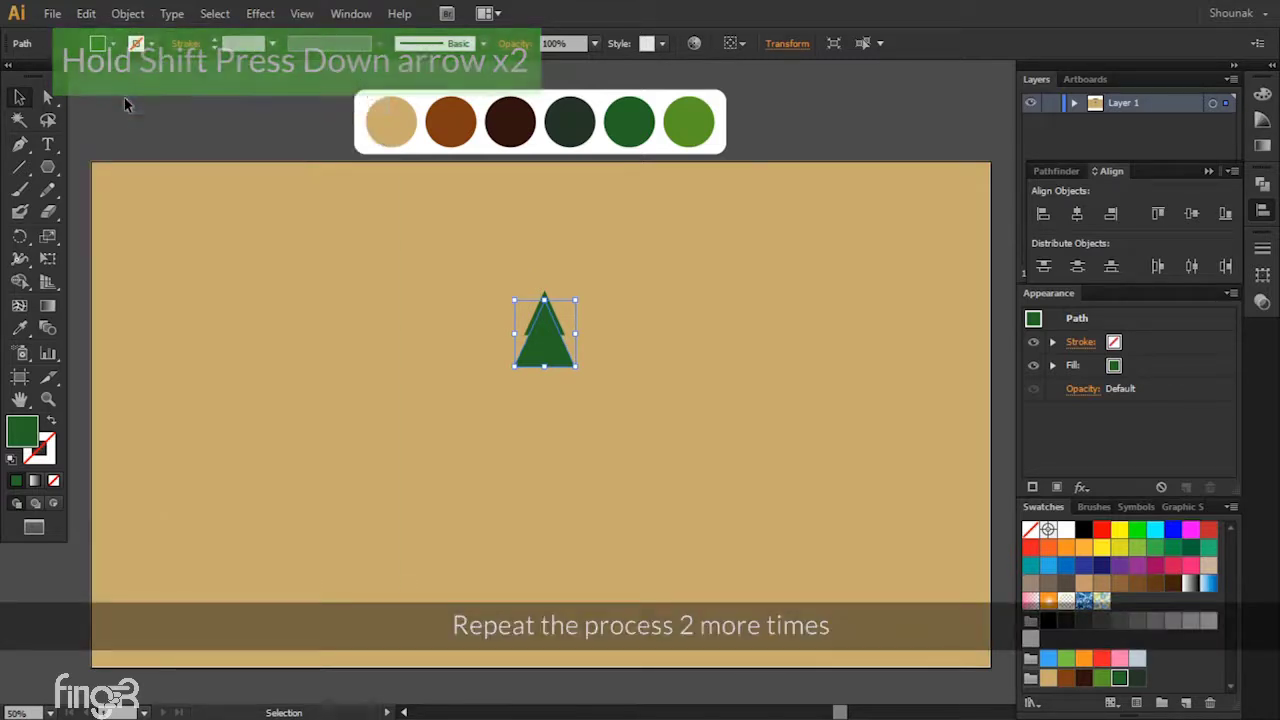
pyautogui.click(86, 13)
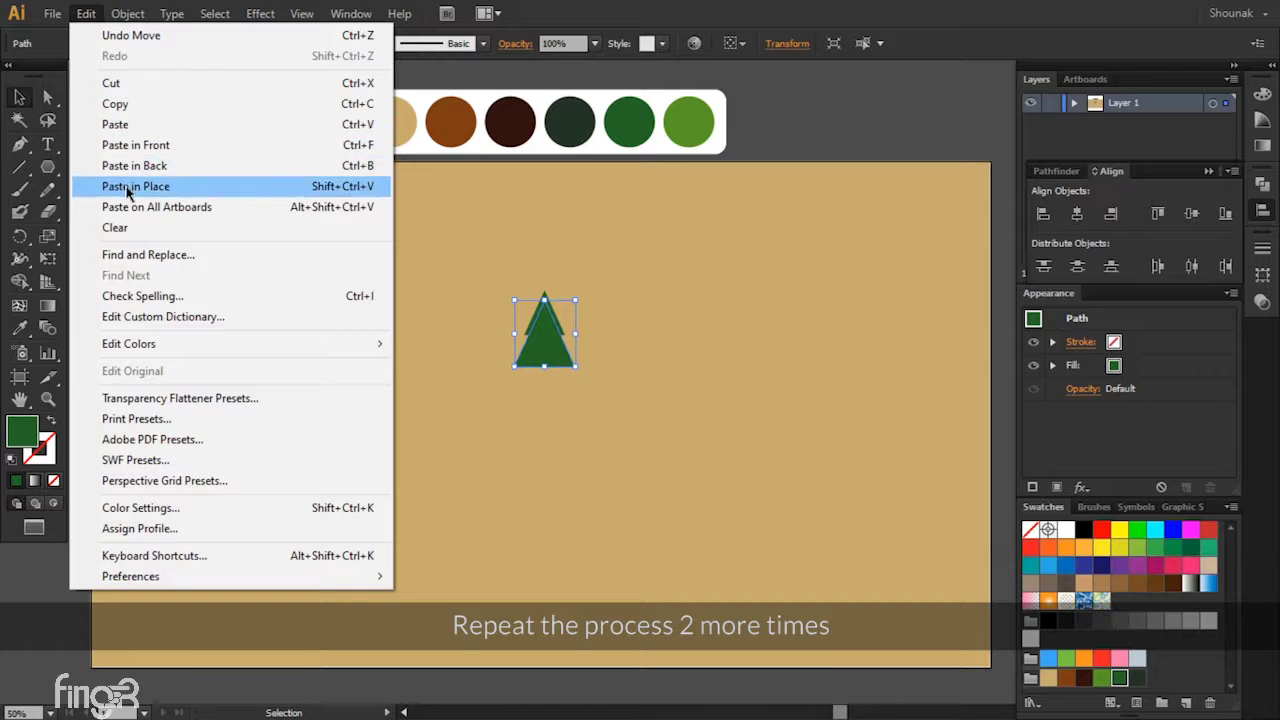
pyautogui.click(127, 188)
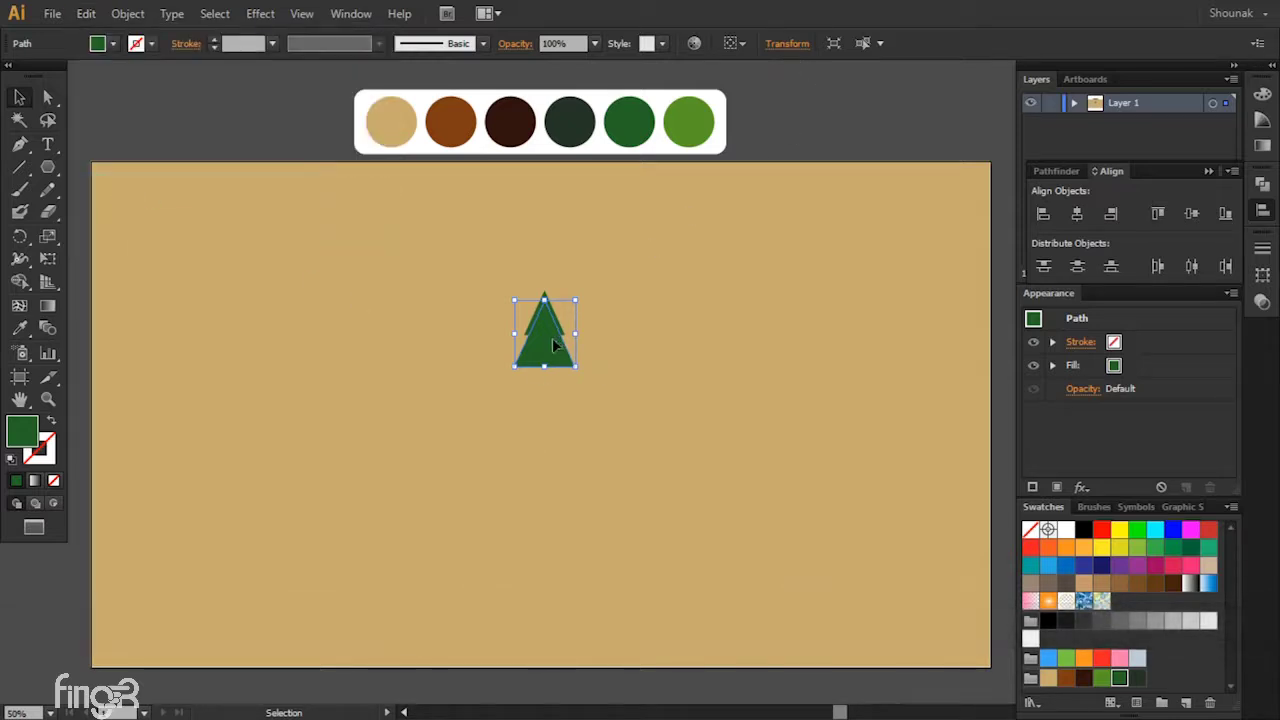
pyautogui.moveTo(552, 346); pyautogui.dragTo(552, 378)
pyautogui.click(800, 43)
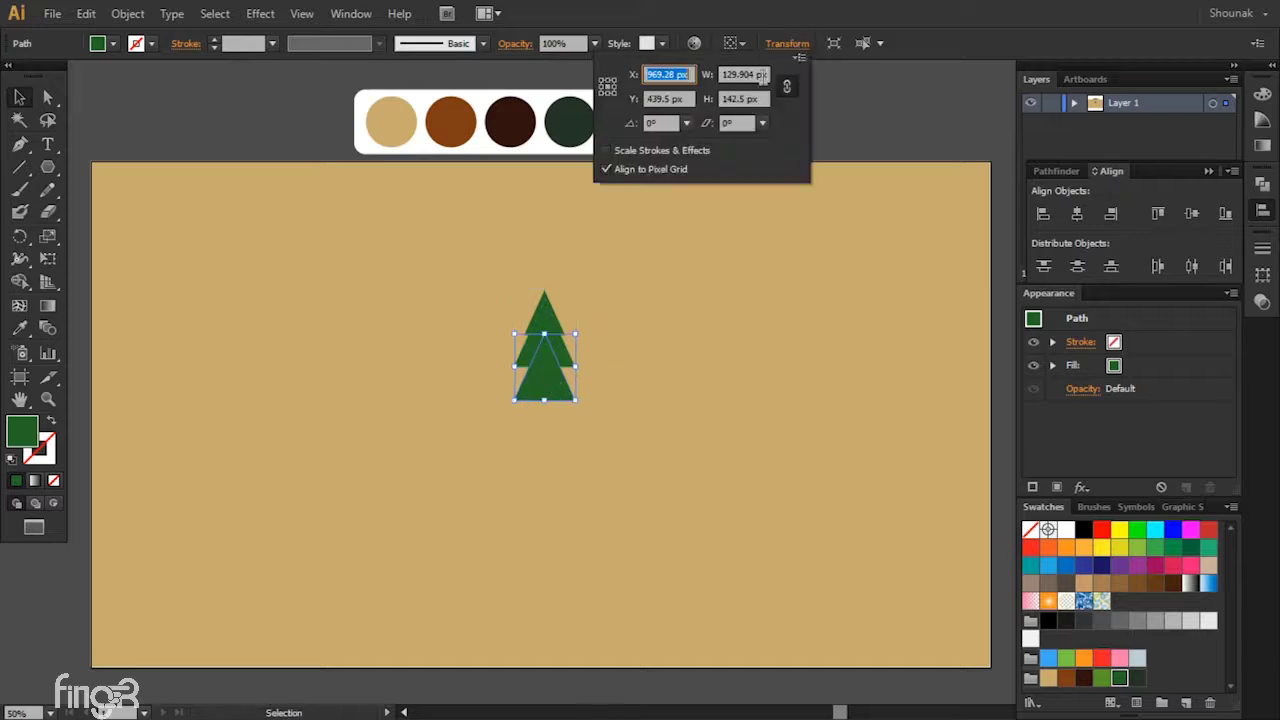
pyautogui.click(896, 88)
pyautogui.press('Return')
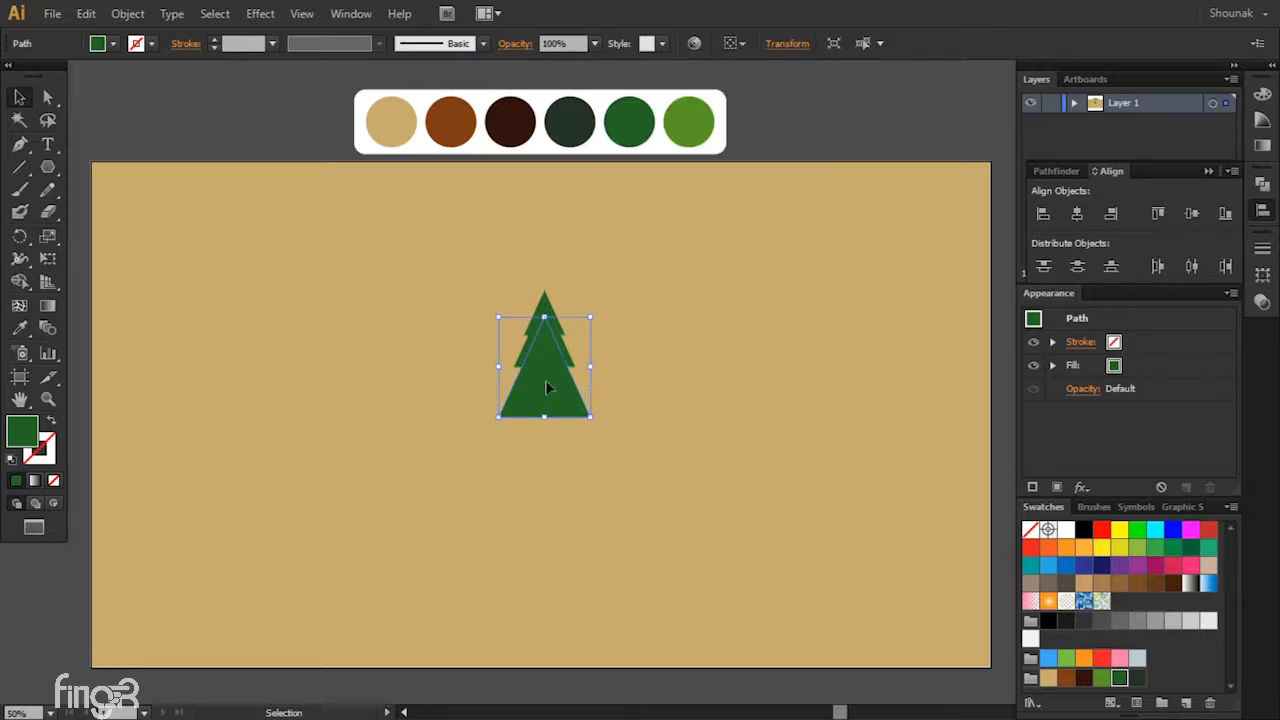
pyautogui.moveTo(546, 388); pyautogui.dragTo(547, 371)
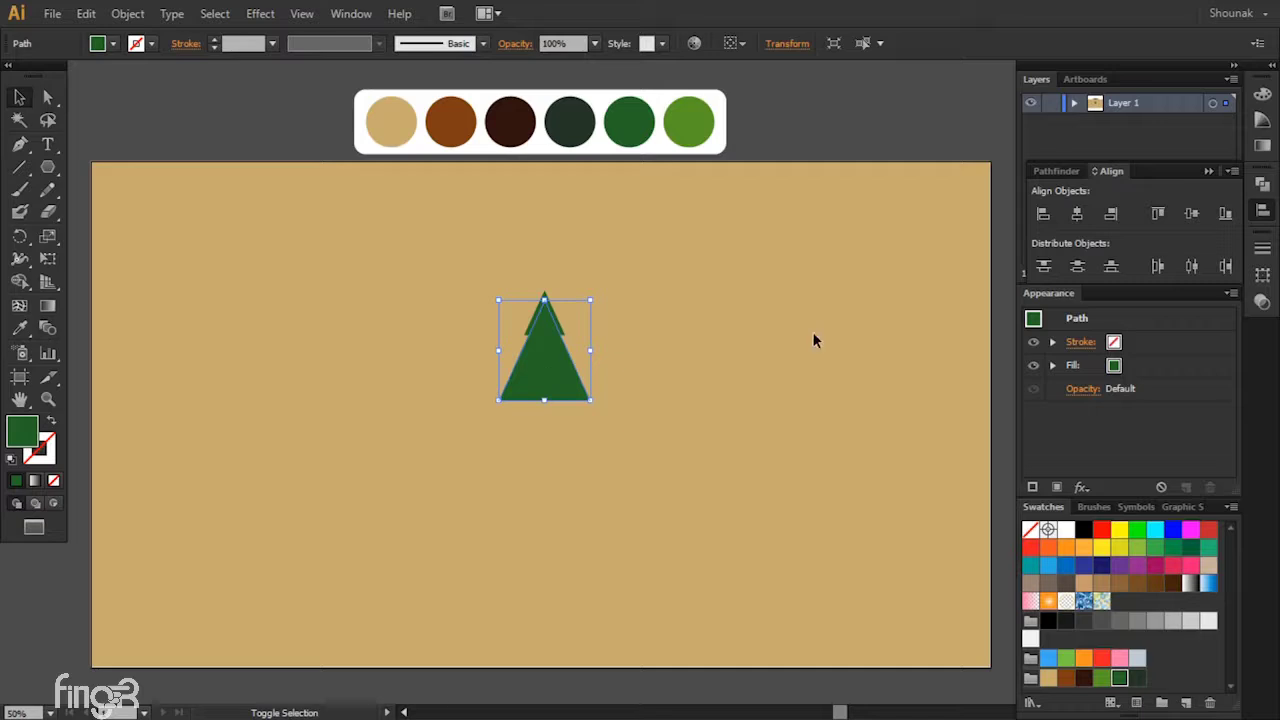
pyautogui.hotkey('ctrl', 'z')
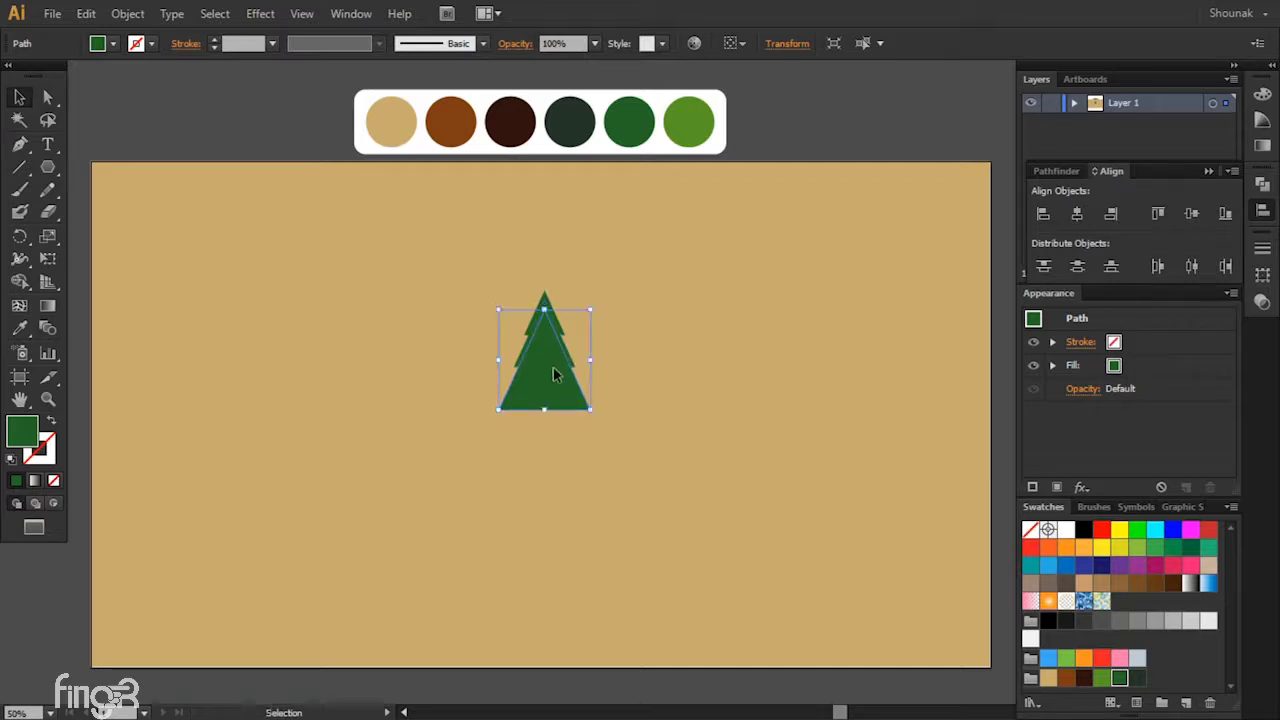
# Step: Duplicate the triangle further down, scale its width by 1.5, and nudge it down
pyautogui.moveTo(555, 374)
pyautogui.mouseDown()
pyautogui.moveTo(555, 429)
pyautogui.moveTo(543, 422)
pyautogui.mouseUp()
pyautogui.click(787, 43)
pyautogui.click(744, 74)
pyautogui.write('*1.5')
pyautogui.press('Return')
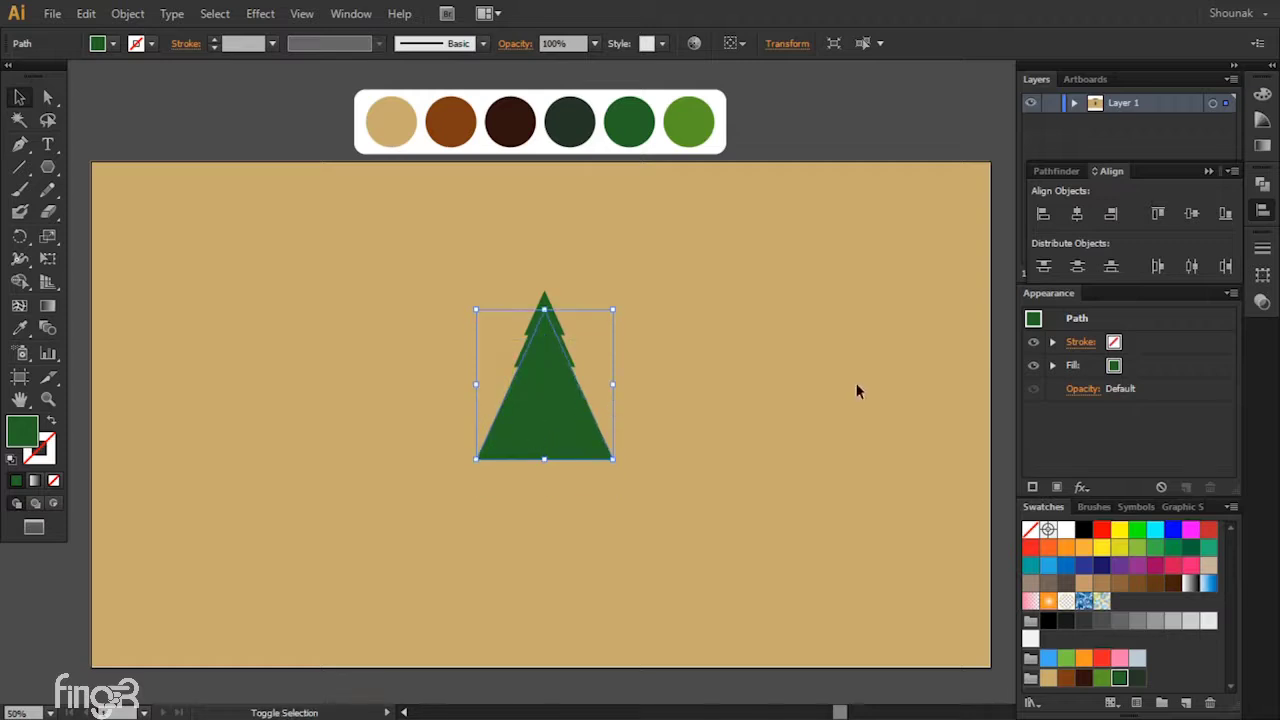
pyautogui.hotkey('shift', 'Down')
pyautogui.hotkey('shift', 'Down')
pyautogui.click(857, 390)
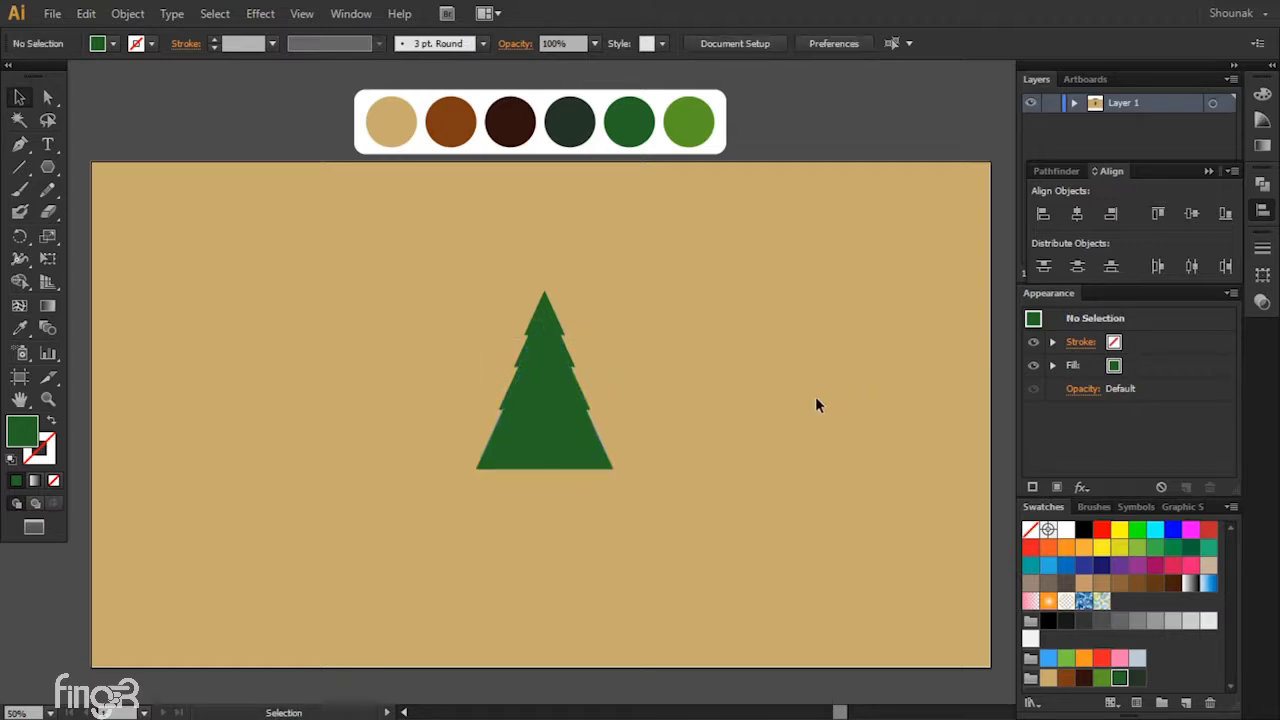
# Step: Group the three triangles and combine them with Pathfinder Unite
pyautogui.moveTo(449, 257); pyautogui.dragTo(682, 553)
pyautogui.rightClick(546, 408)
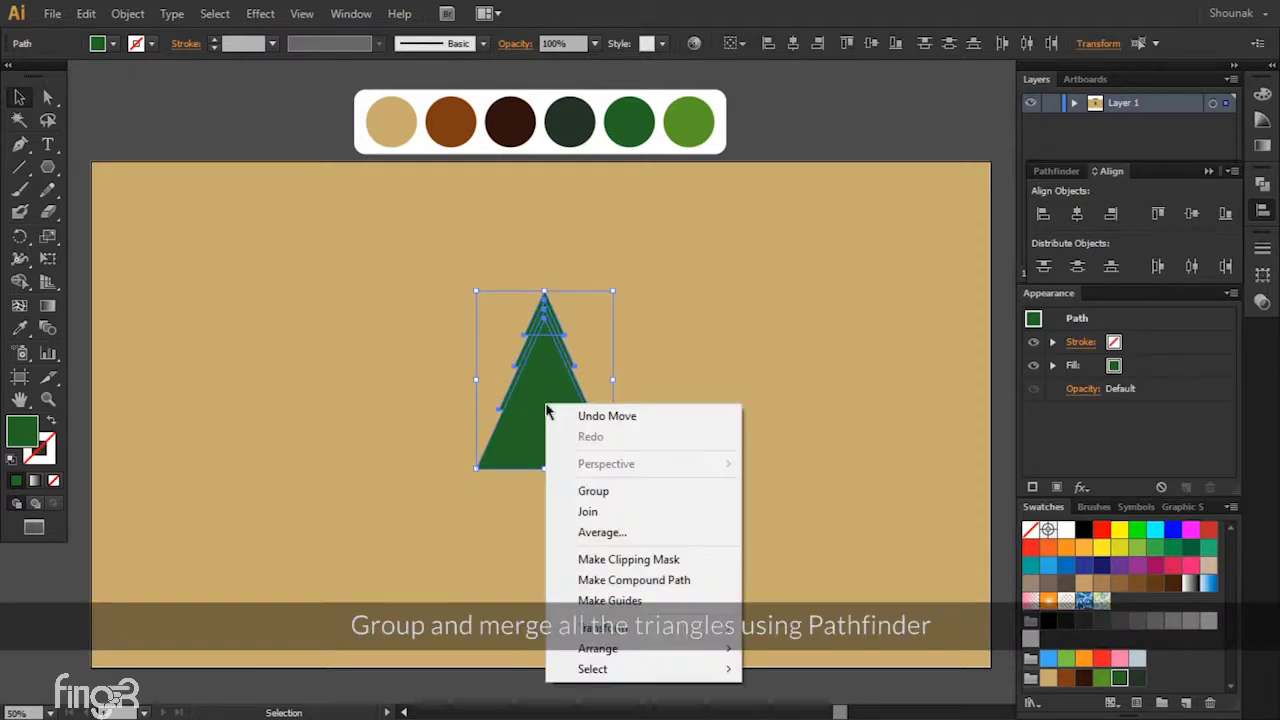
pyautogui.click(571, 490)
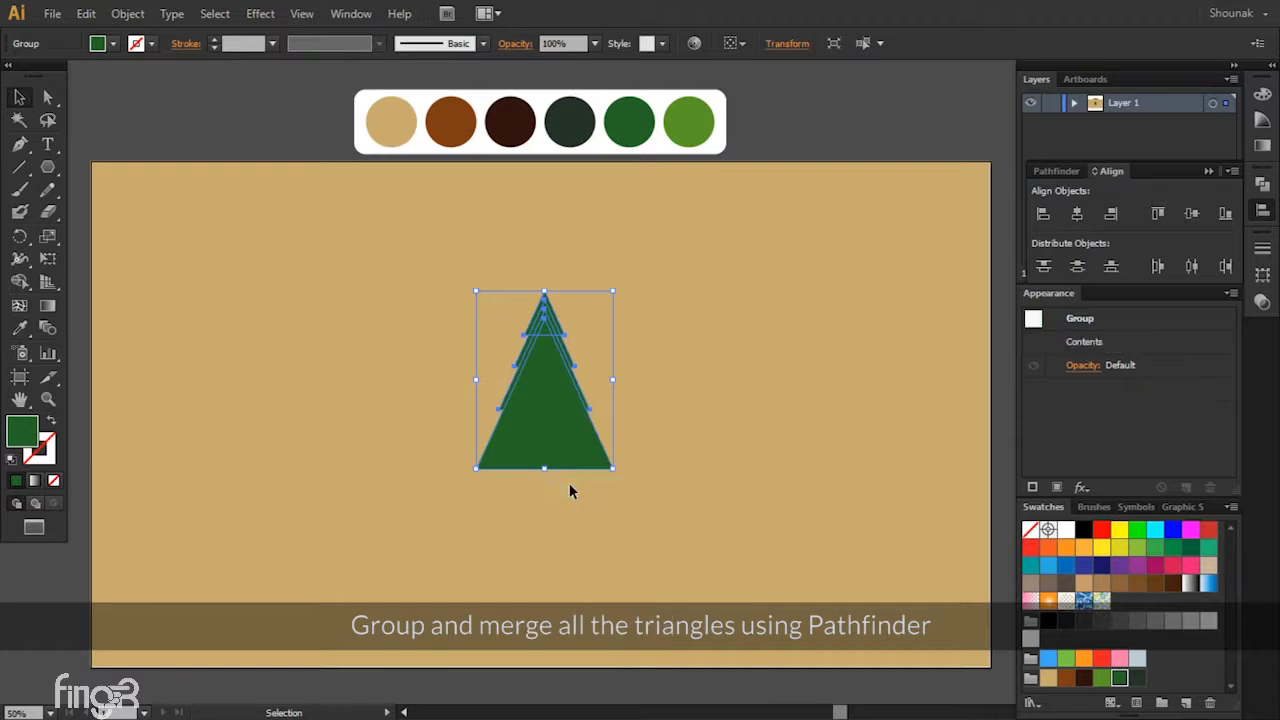
pyautogui.hotkey('shift', 'ctrl', 'F9')
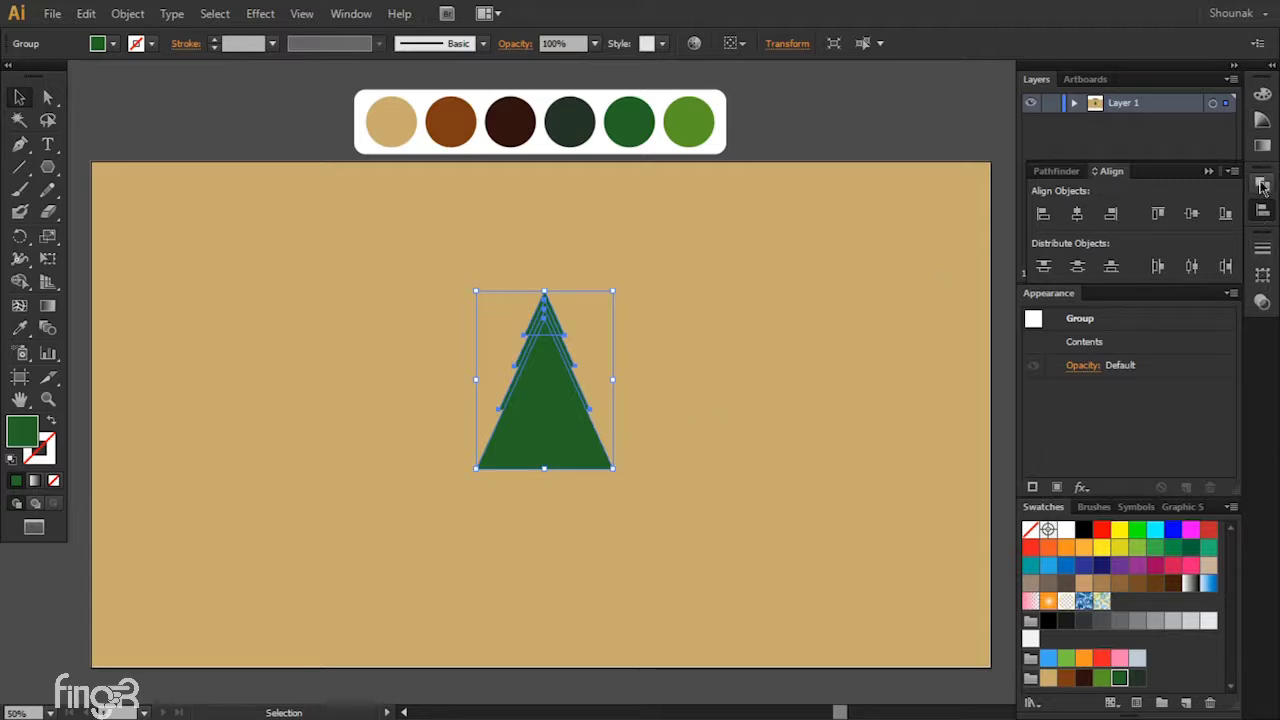
pyautogui.click(1262, 186)
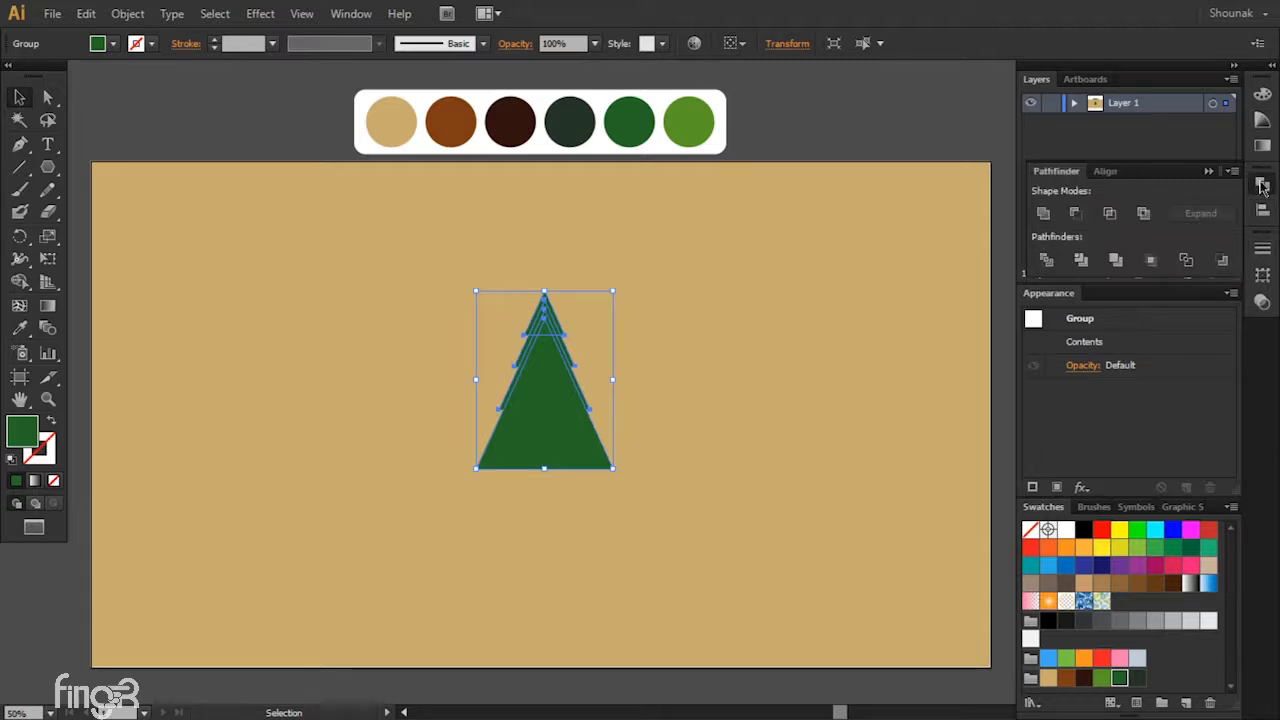
pyautogui.click(1048, 222)
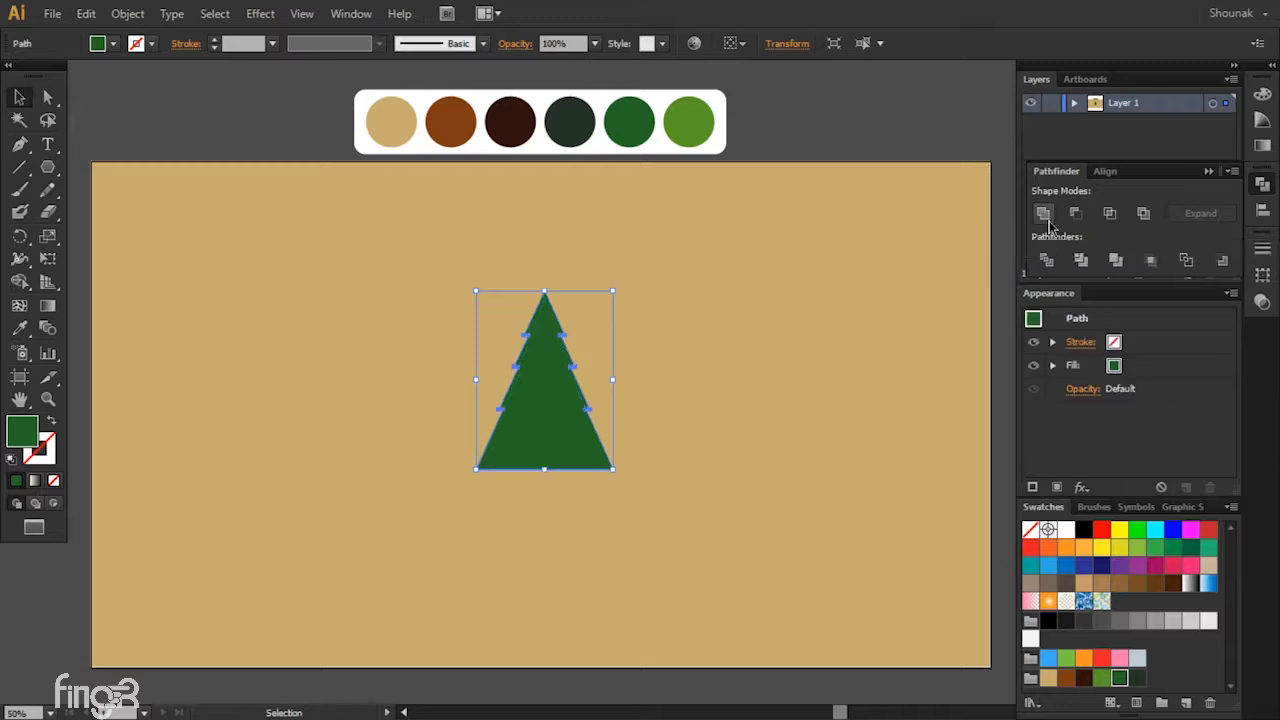
pyautogui.click(635, 470)
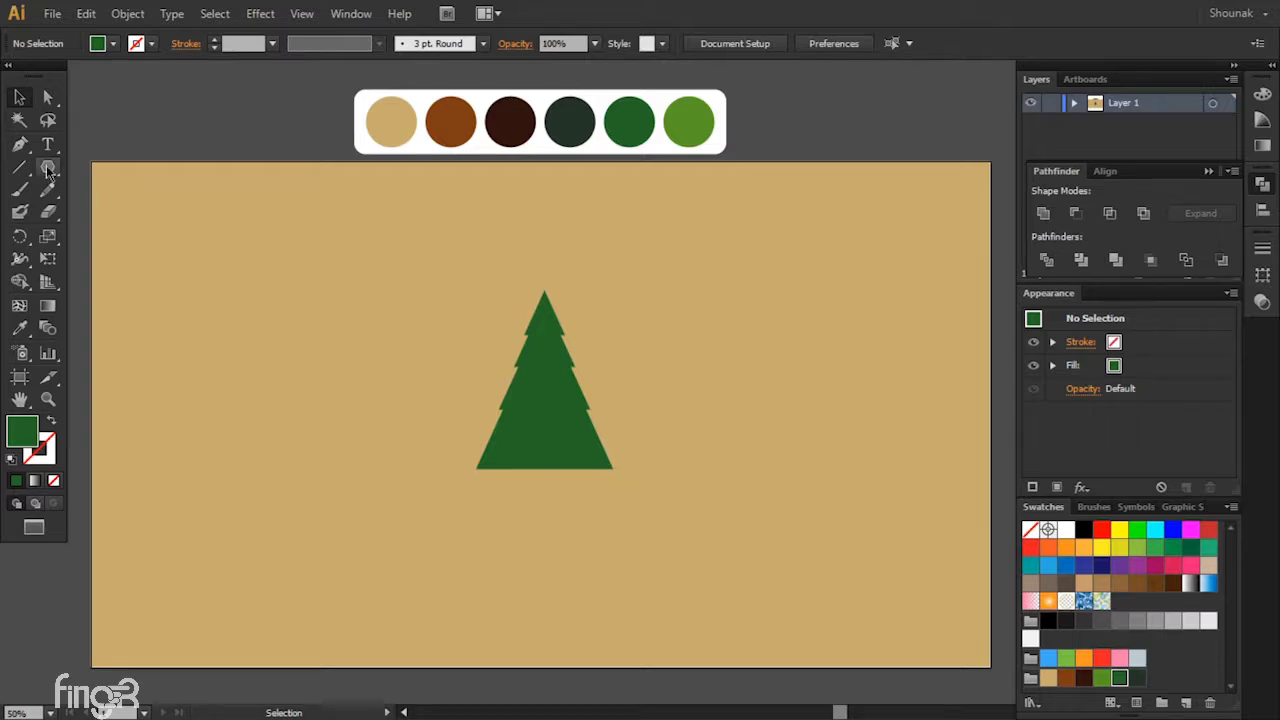
# Step: Draw a roughly 40×118 px rectangle, fill it brown, and centre it under the tree
pyautogui.moveTo(47, 172); pyautogui.dragTo(105, 170)
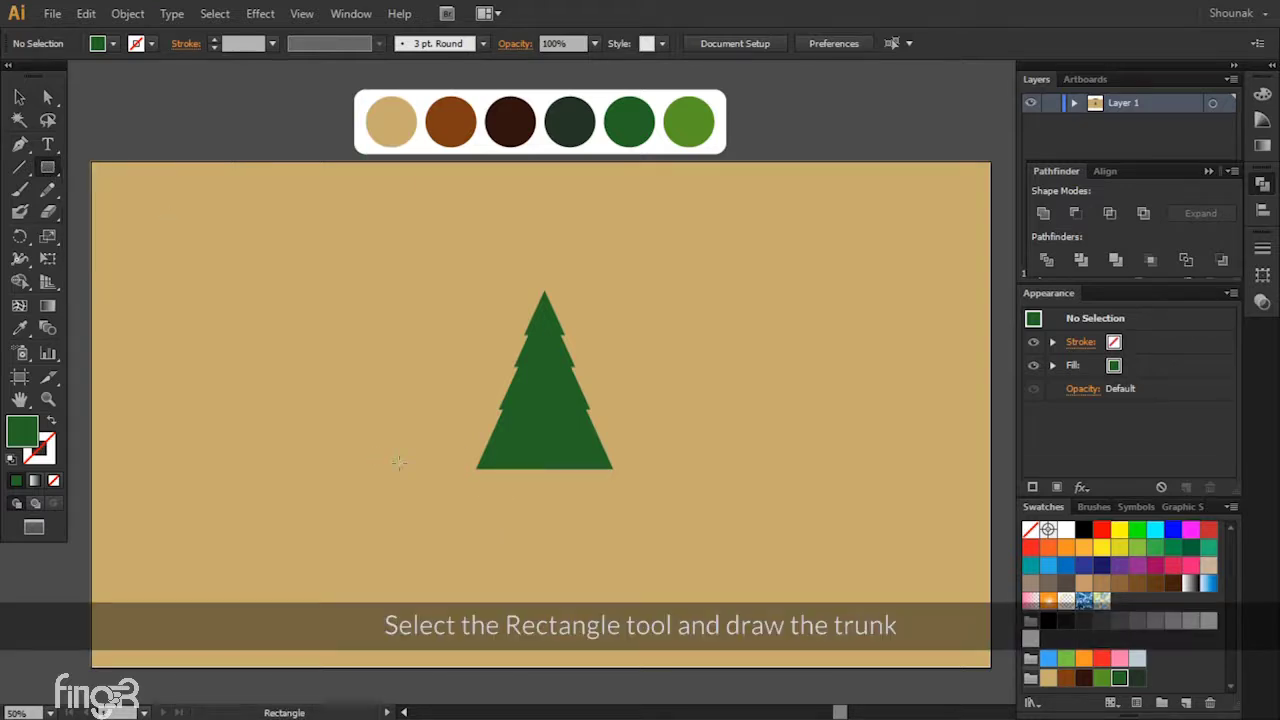
pyautogui.moveTo(381, 463); pyautogui.dragTo(405, 528)
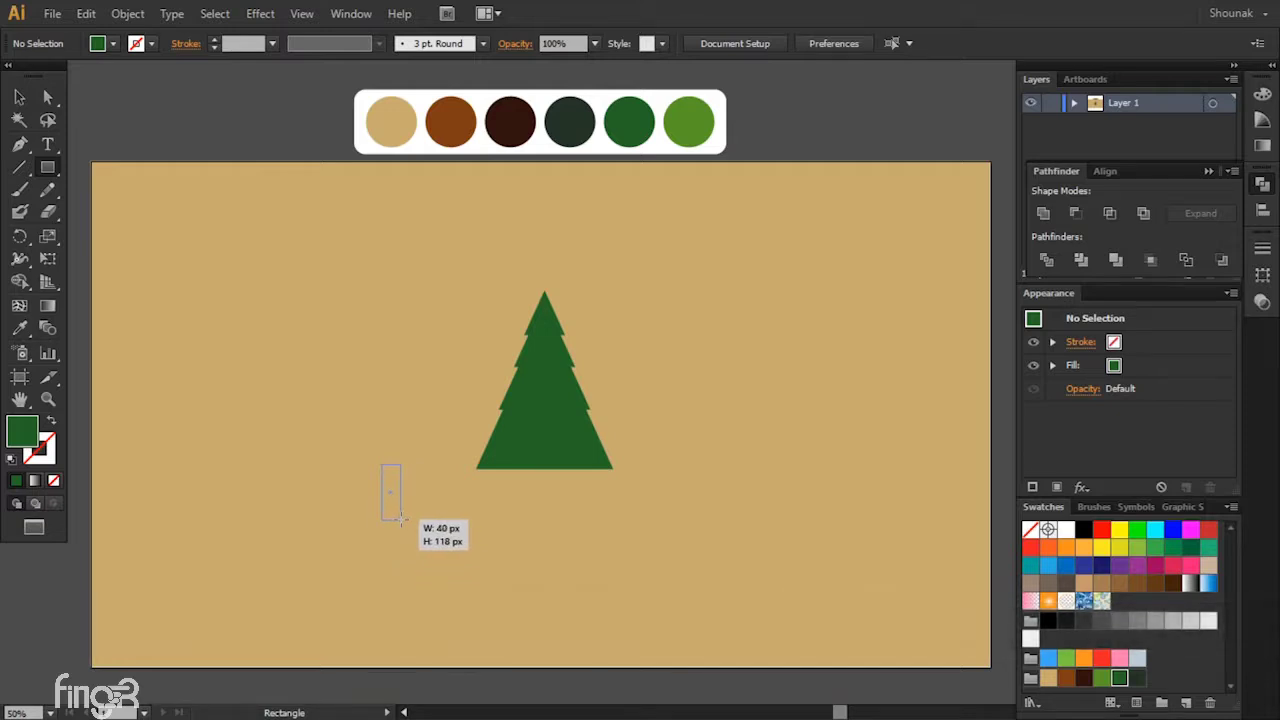
pyautogui.moveTo(405, 528); pyautogui.dragTo(404, 518)
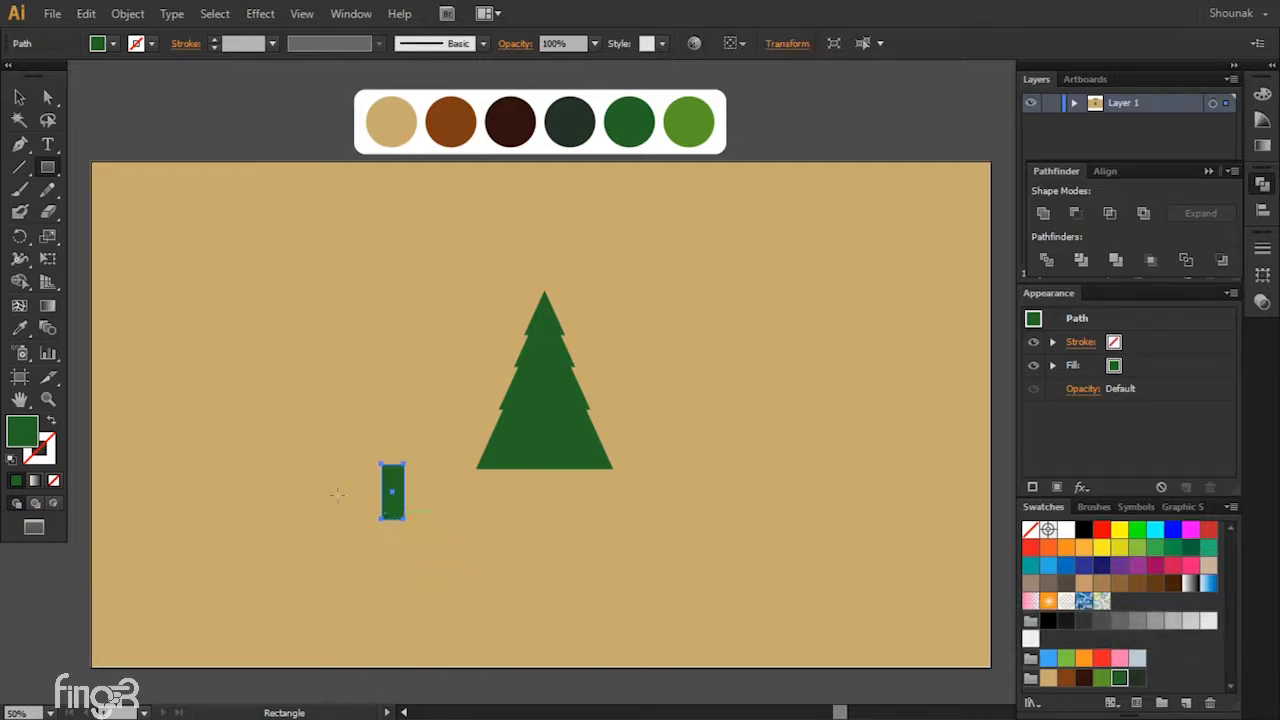
pyautogui.press('i')
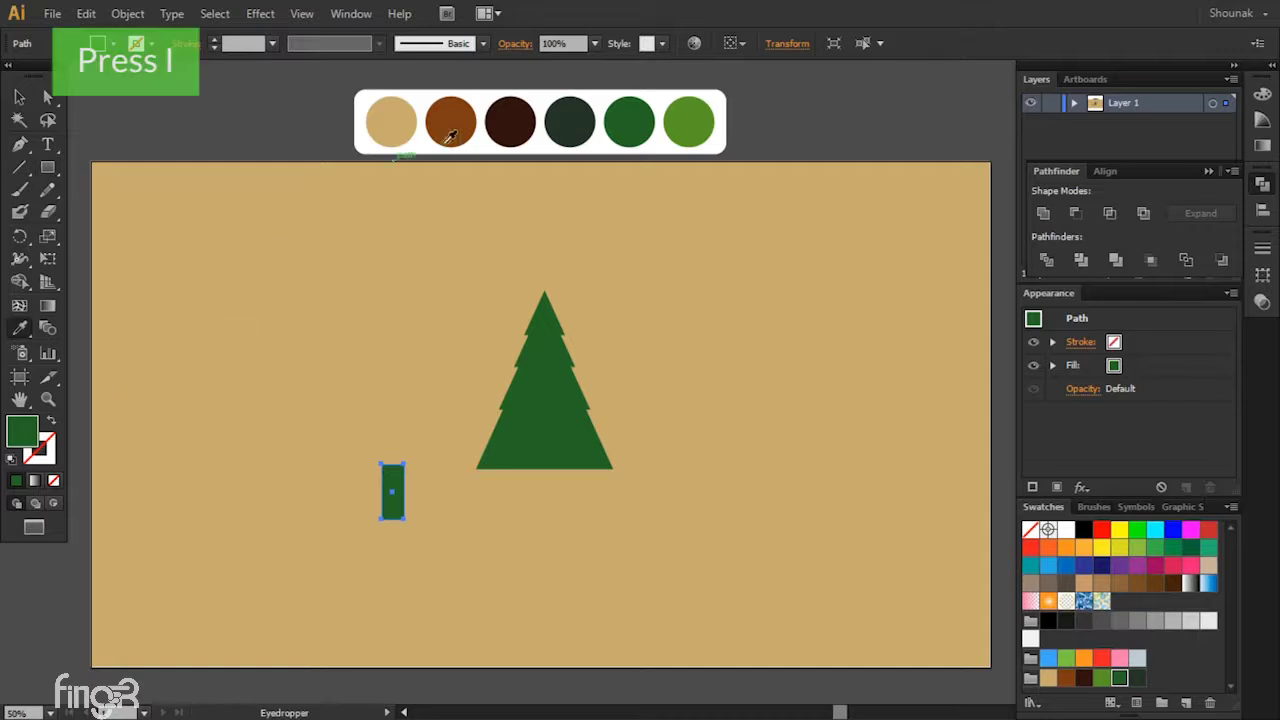
pyautogui.click(466, 118)
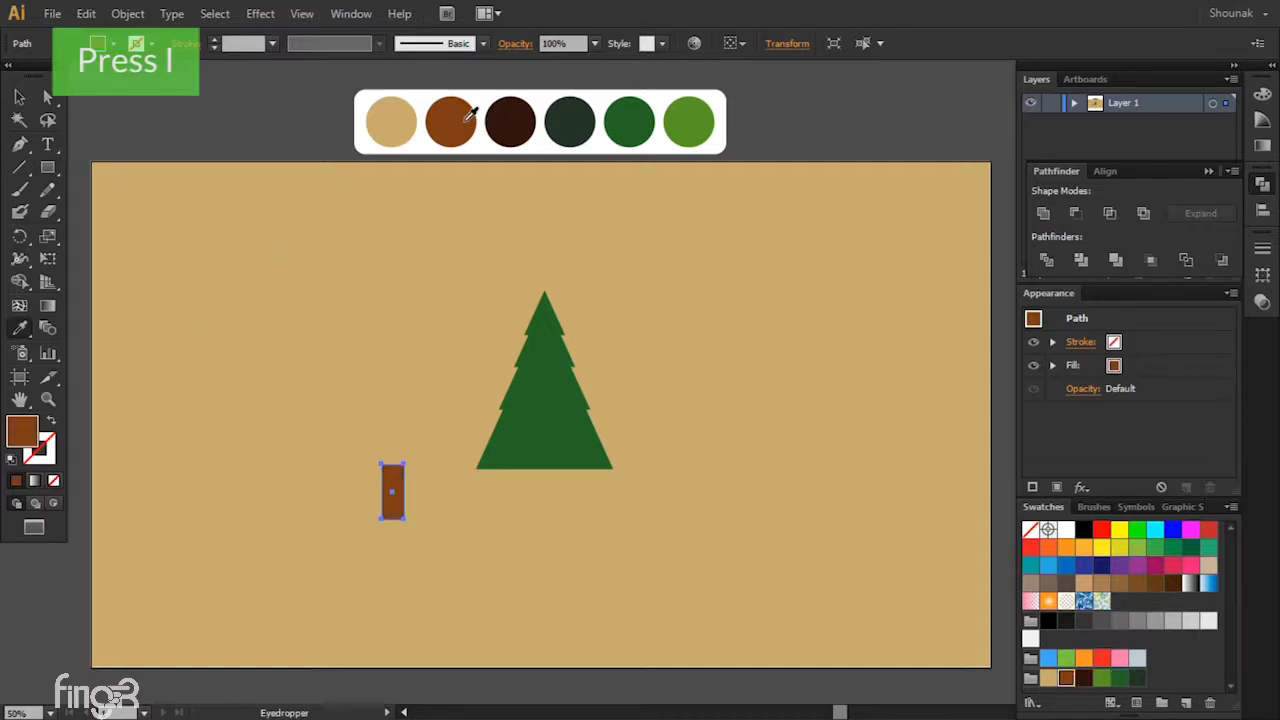
pyautogui.press('v')
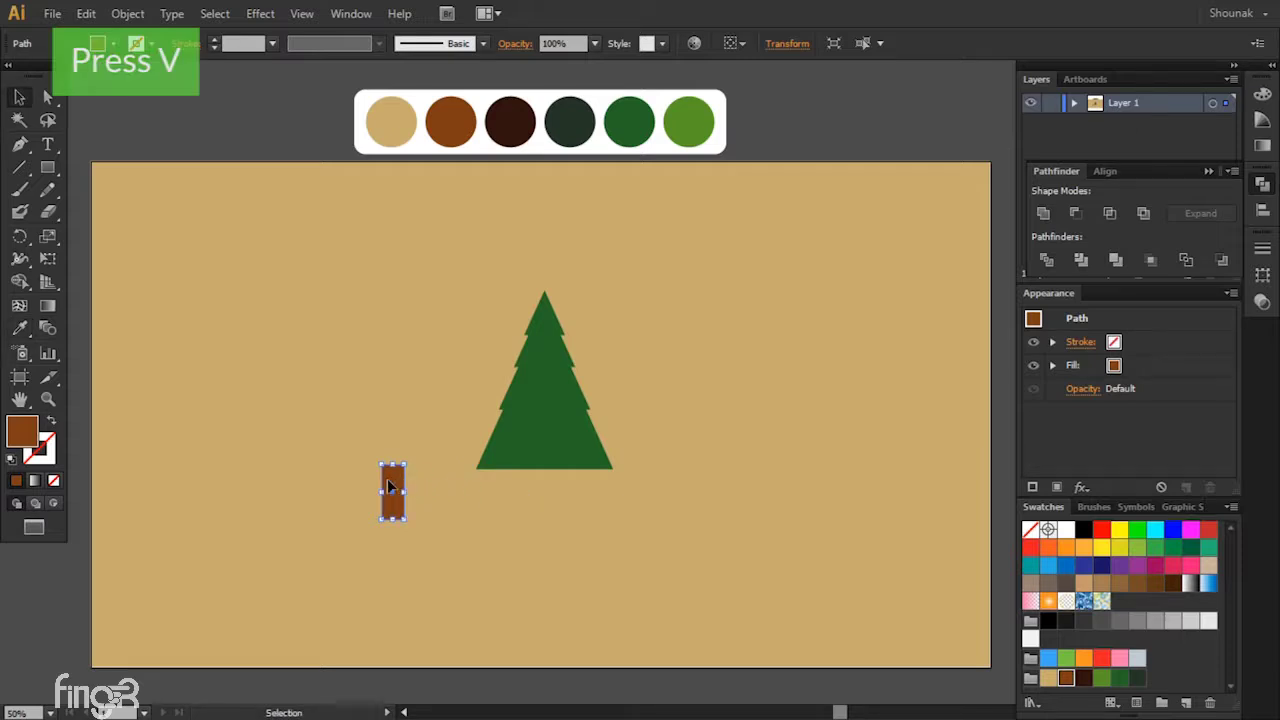
pyautogui.moveTo(390, 486); pyautogui.dragTo(540, 486)
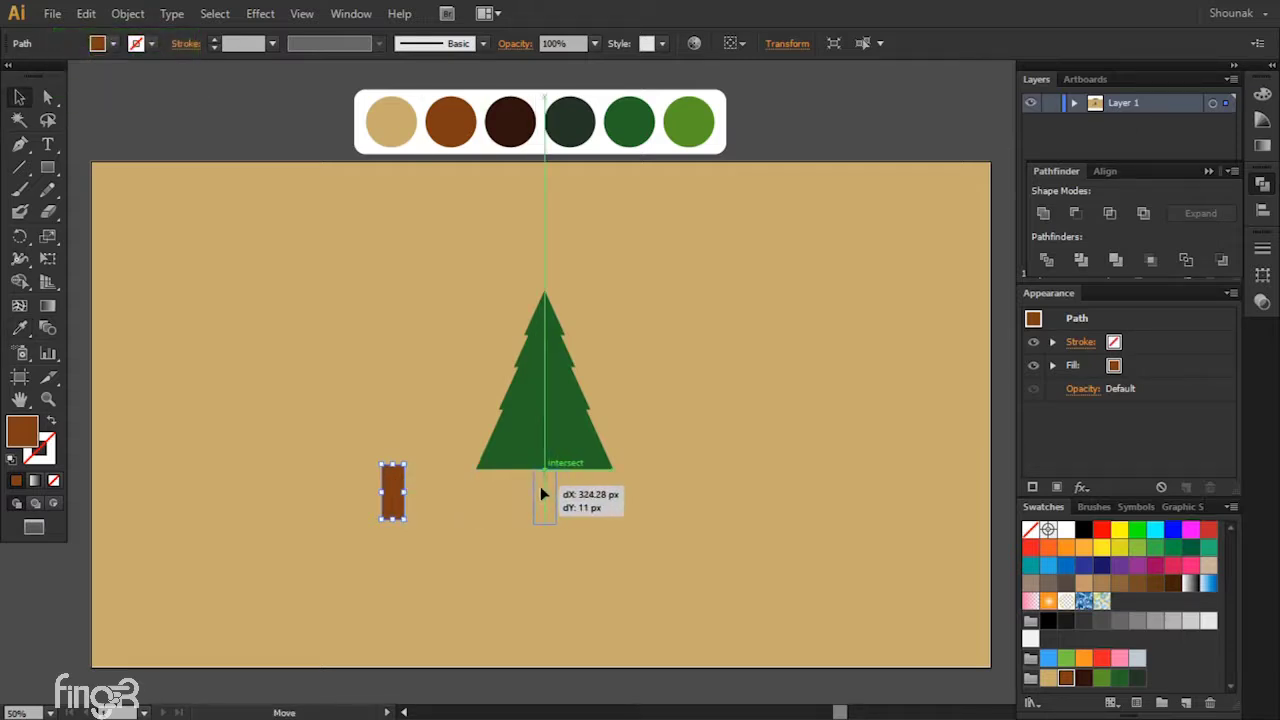
pyautogui.moveTo(543, 493); pyautogui.dragTo(543, 493)
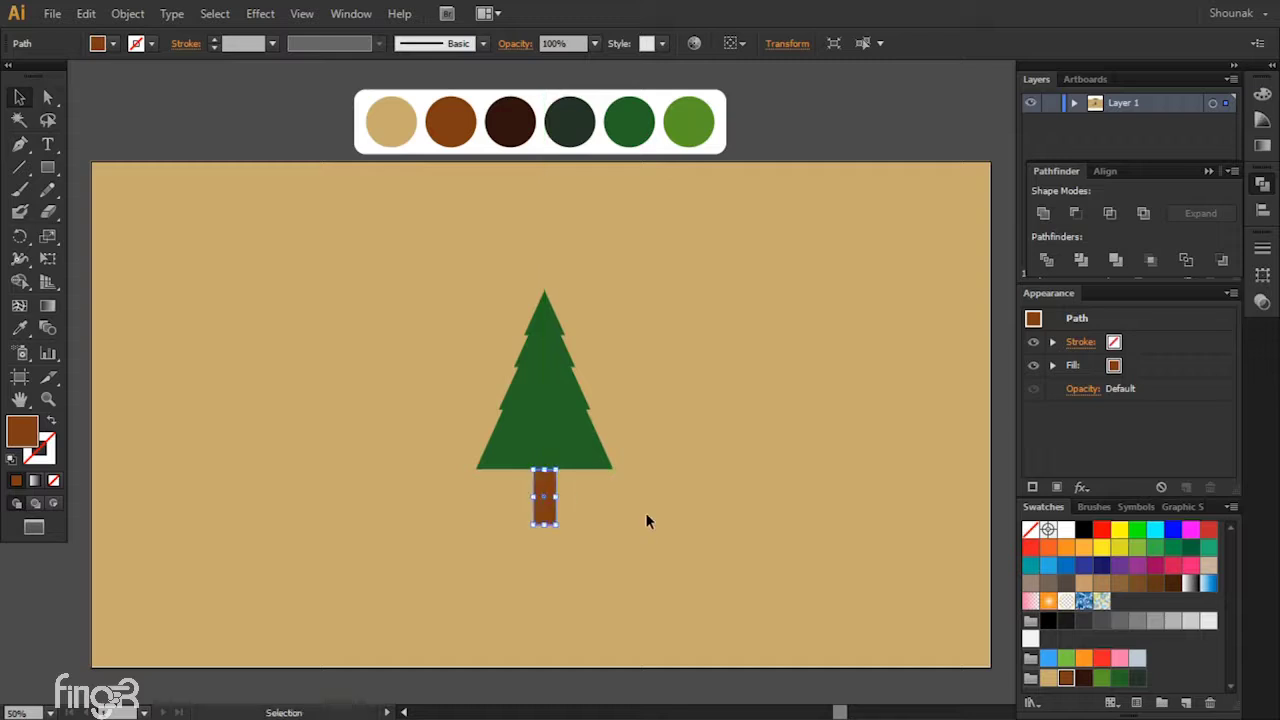
pyautogui.click(657, 518)
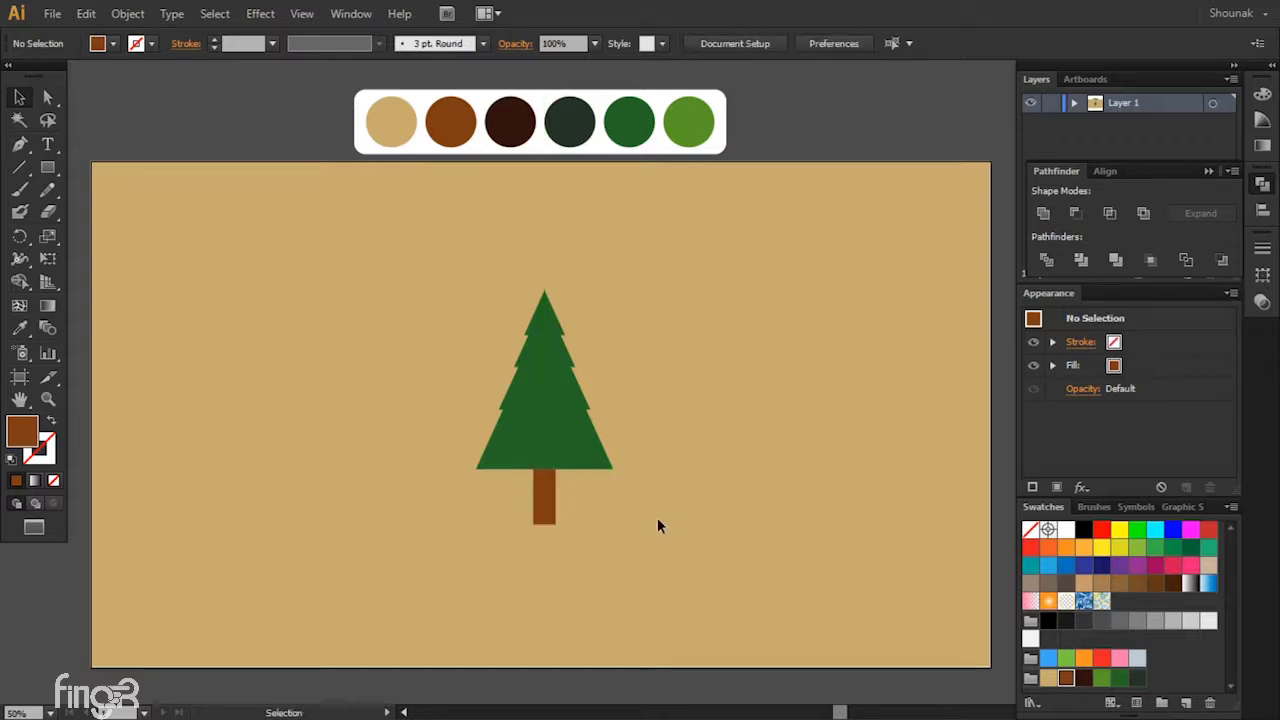
# Step: Draw a Pen shape covering the tree's right half, from its top point to base centre
pyautogui.press('i')
pyautogui.click(538, 298)
pyautogui.press('v')
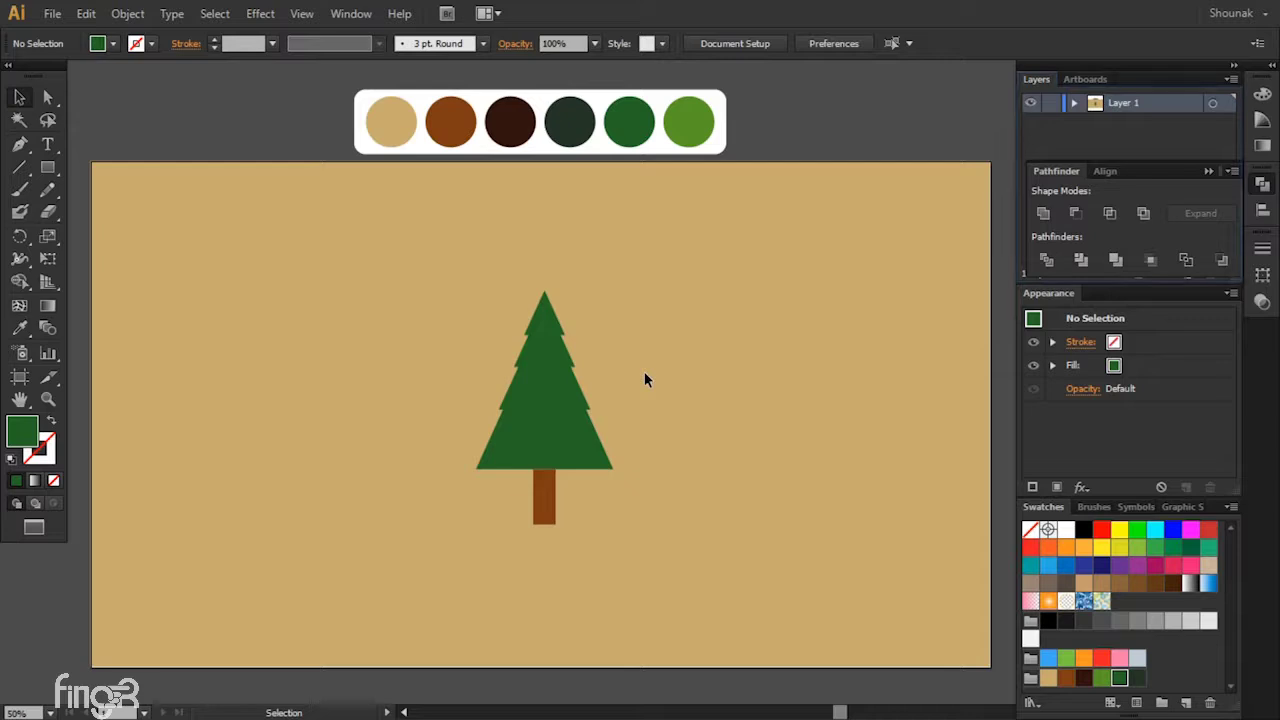
pyautogui.click(19, 143)
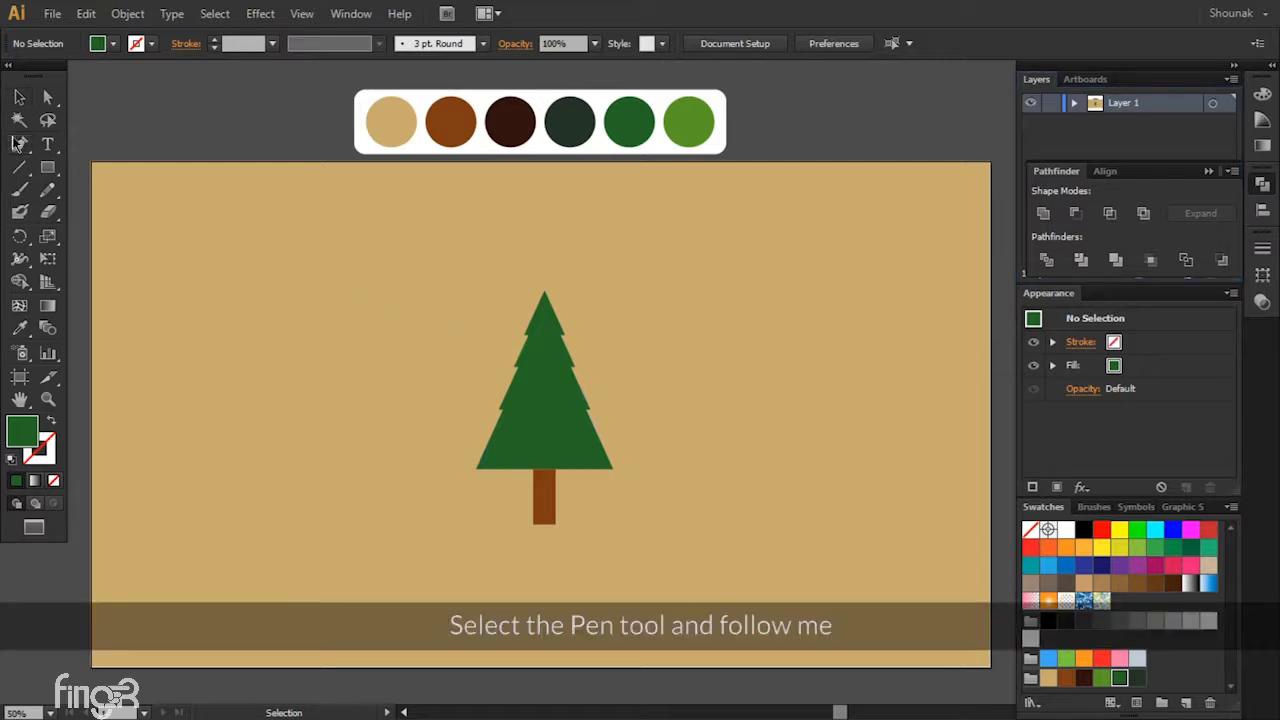
pyautogui.click(544, 293)
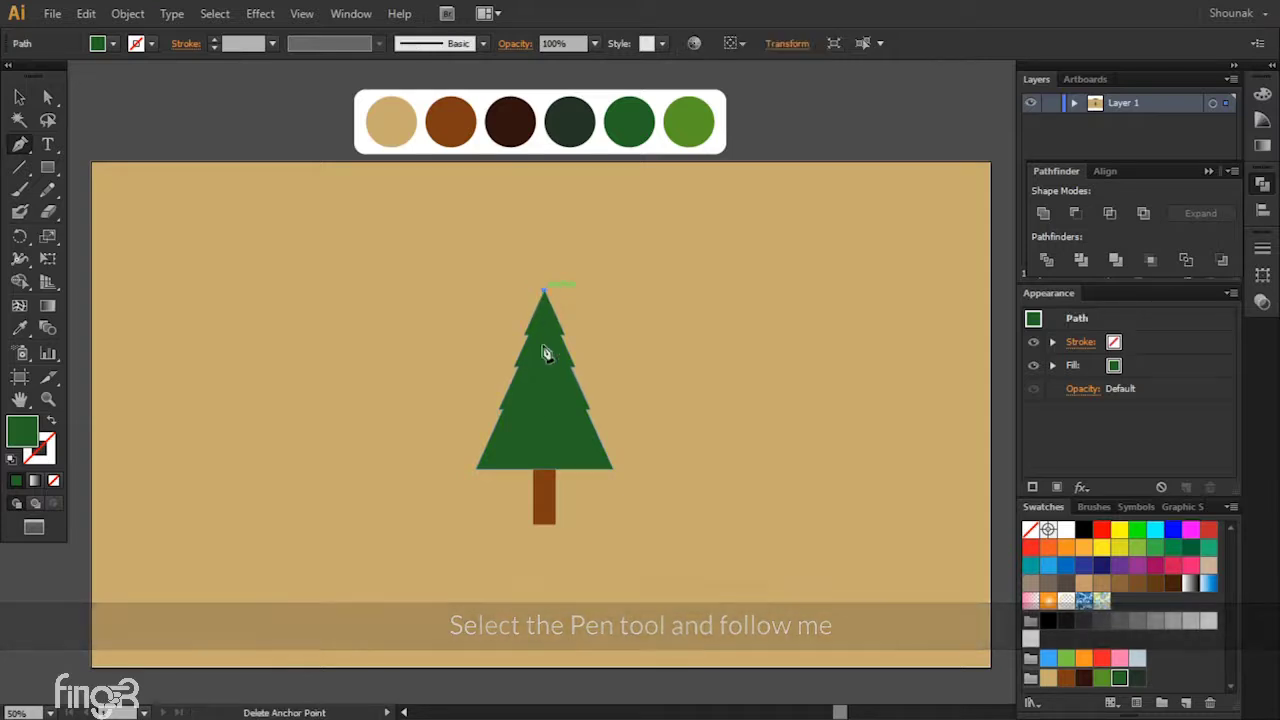
pyautogui.click(546, 470)
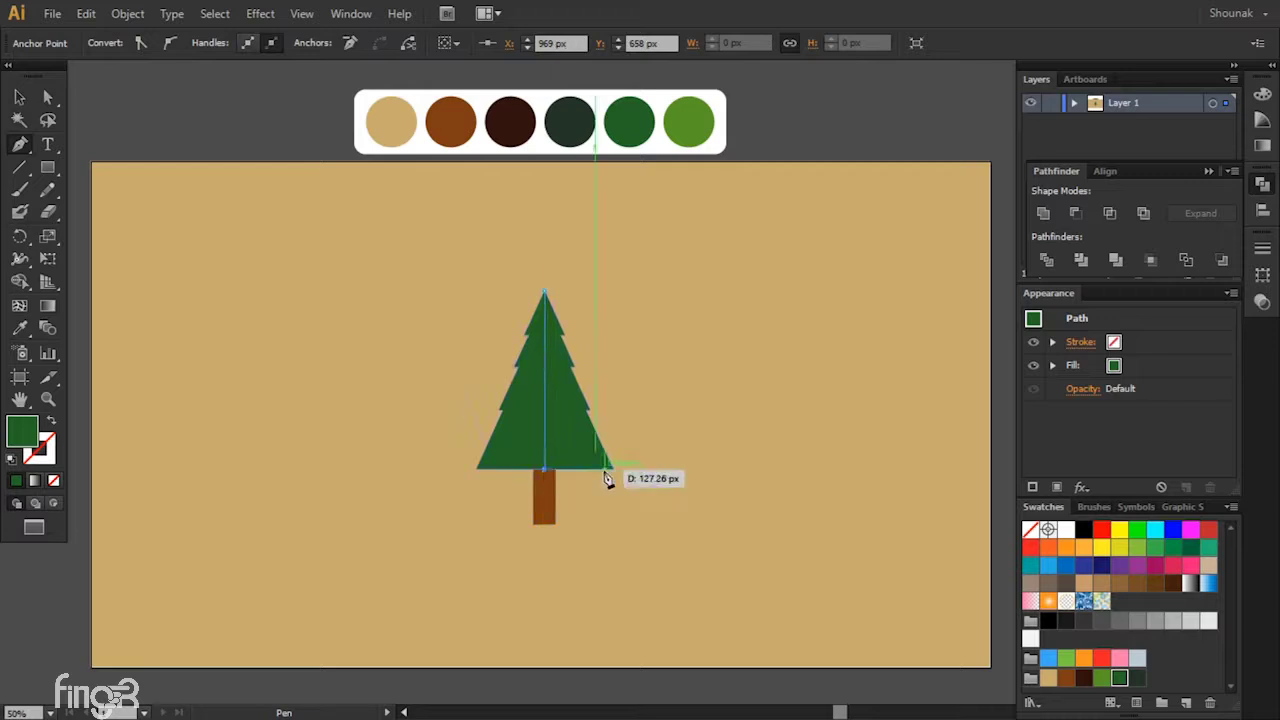
pyautogui.click(638, 468)
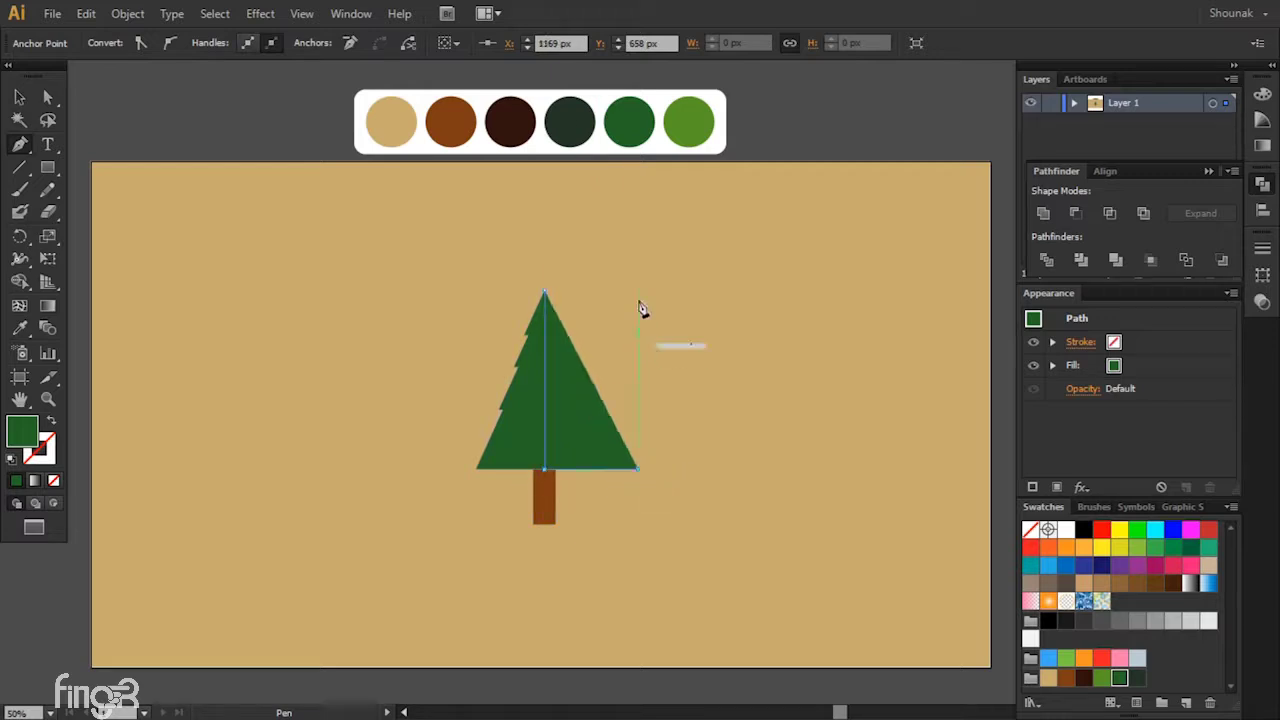
pyautogui.click(638, 262)
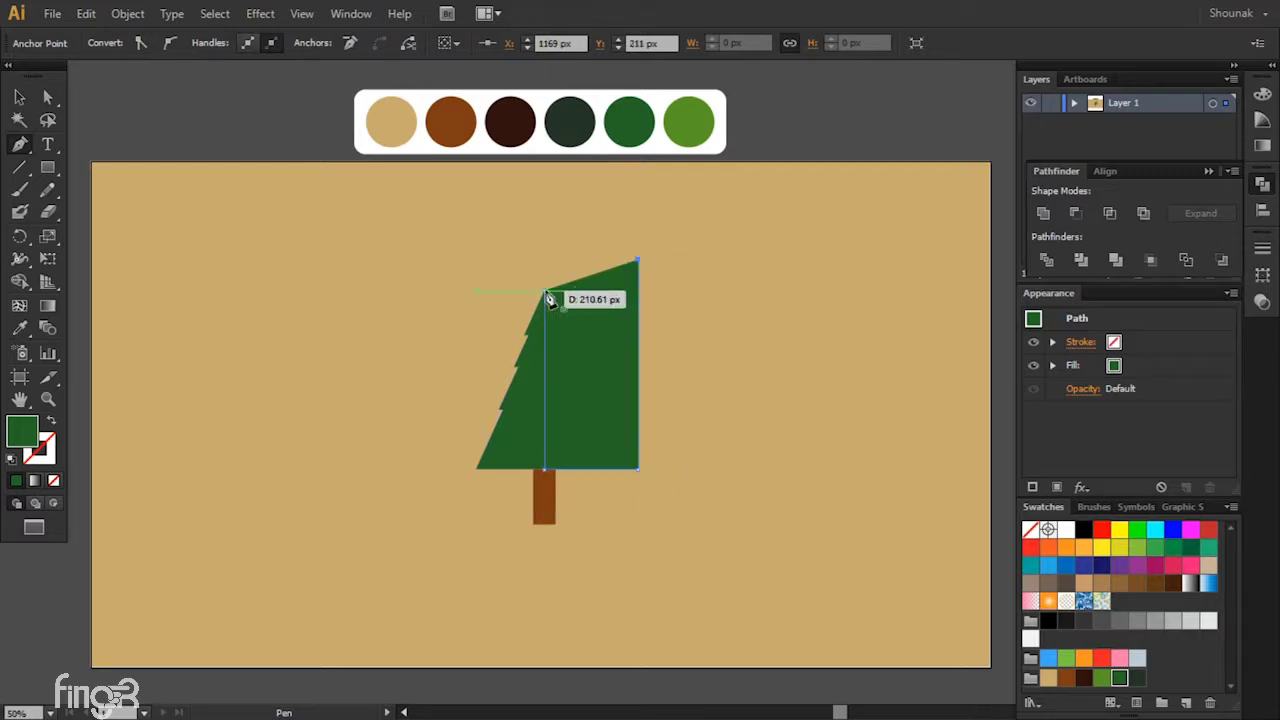
pyautogui.click(546, 292)
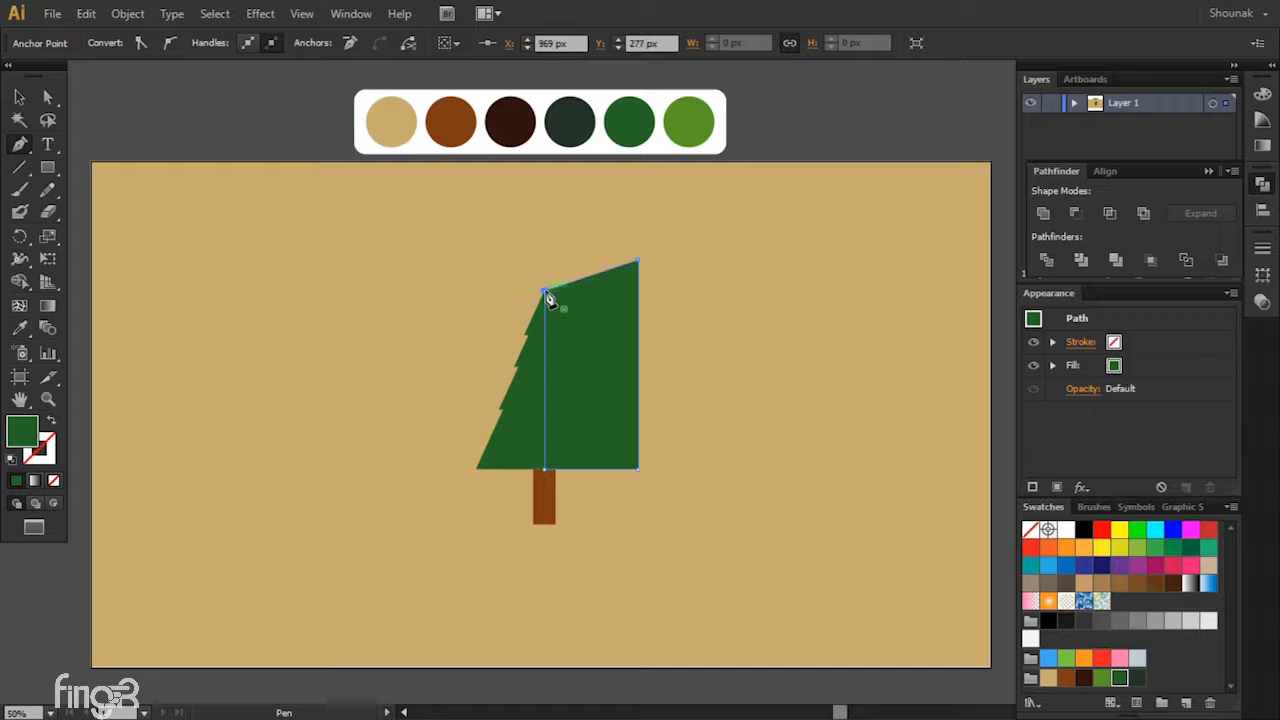
pyautogui.press('v')
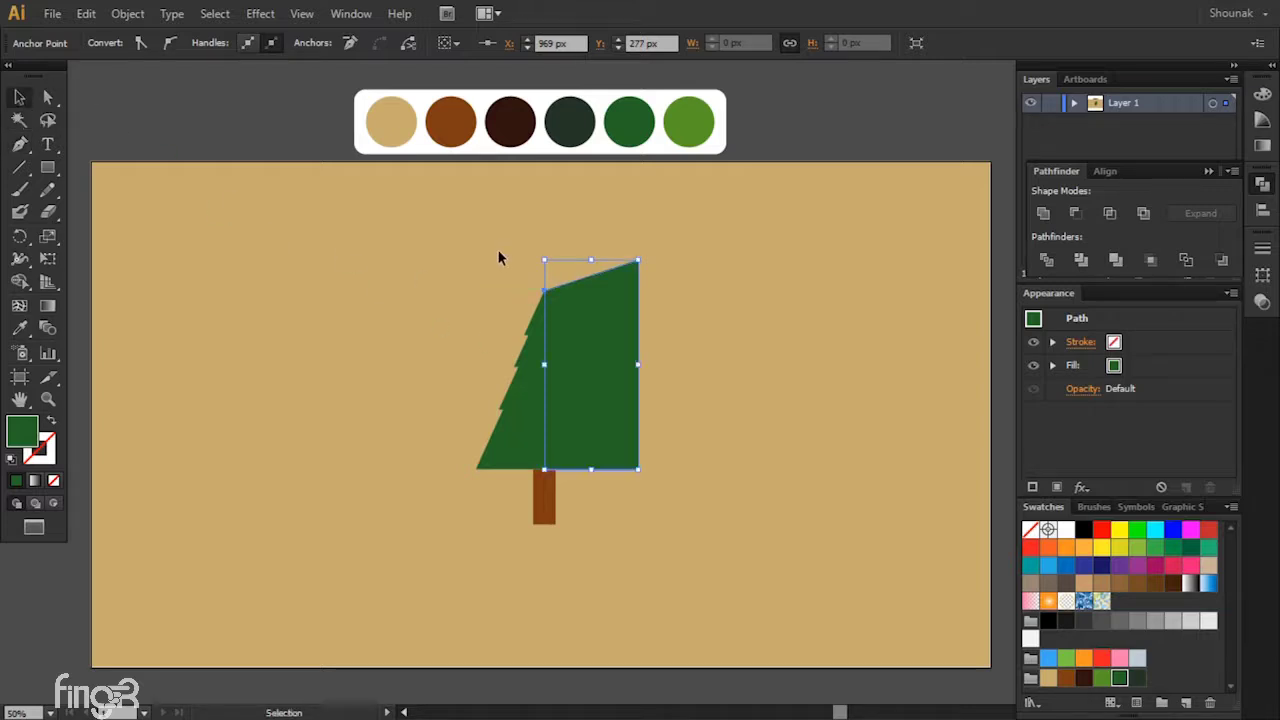
# Step: Select the tree and the new shape, and Shape Builder-delete the right half
pyautogui.moveTo(693, 310); pyautogui.dragTo(514, 390)
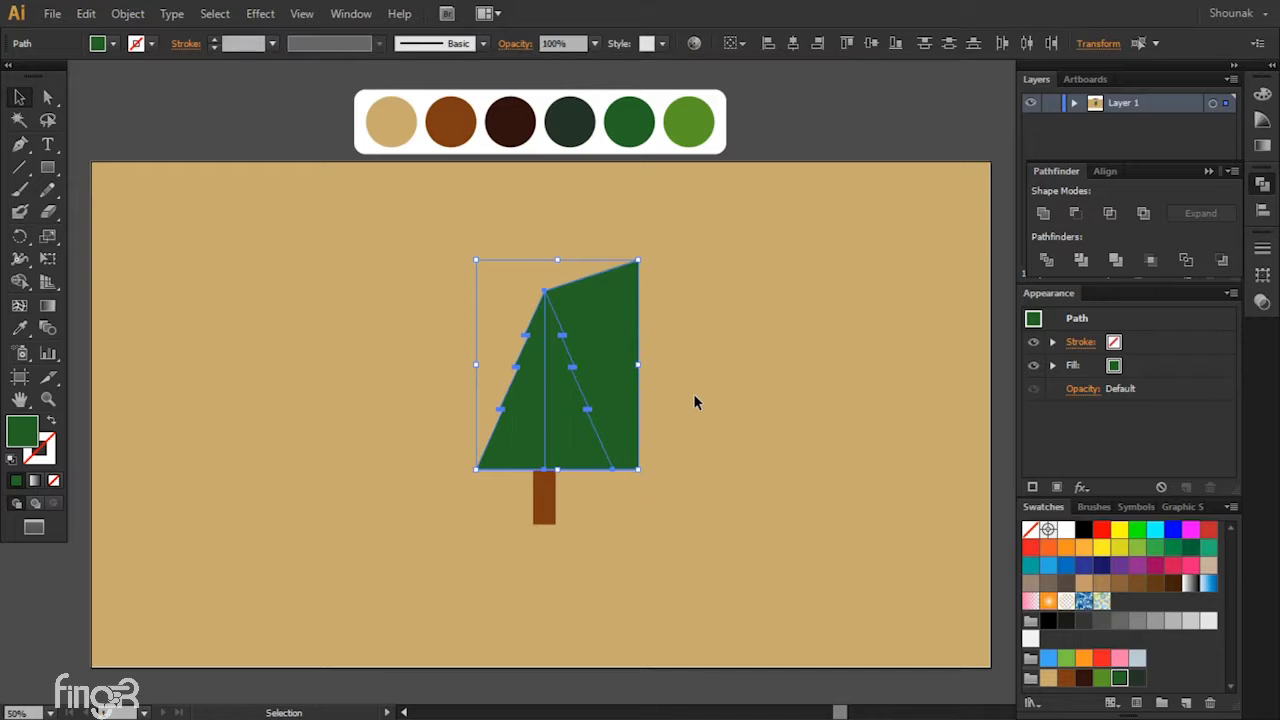
pyautogui.click(20, 282)
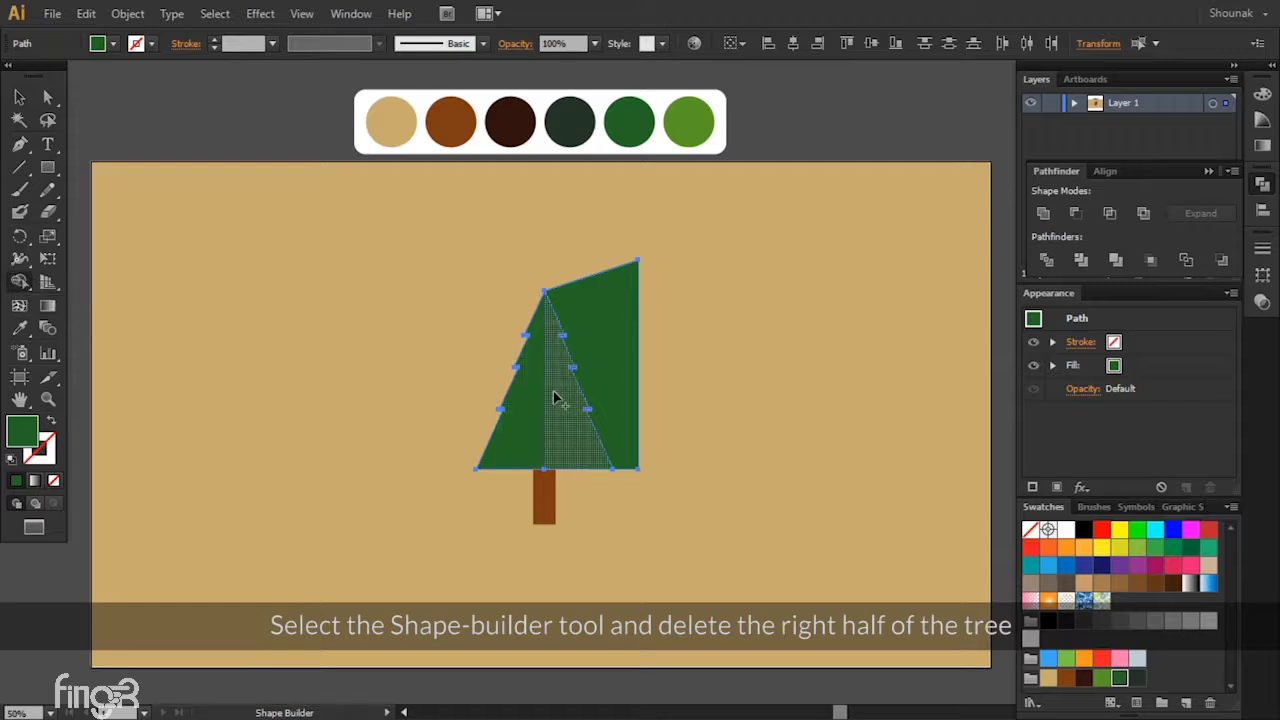
pyautogui.keyDown('alt'); pyautogui.moveTo(557, 398); pyautogui.dragTo(623, 367); pyautogui.keyUp('alt')
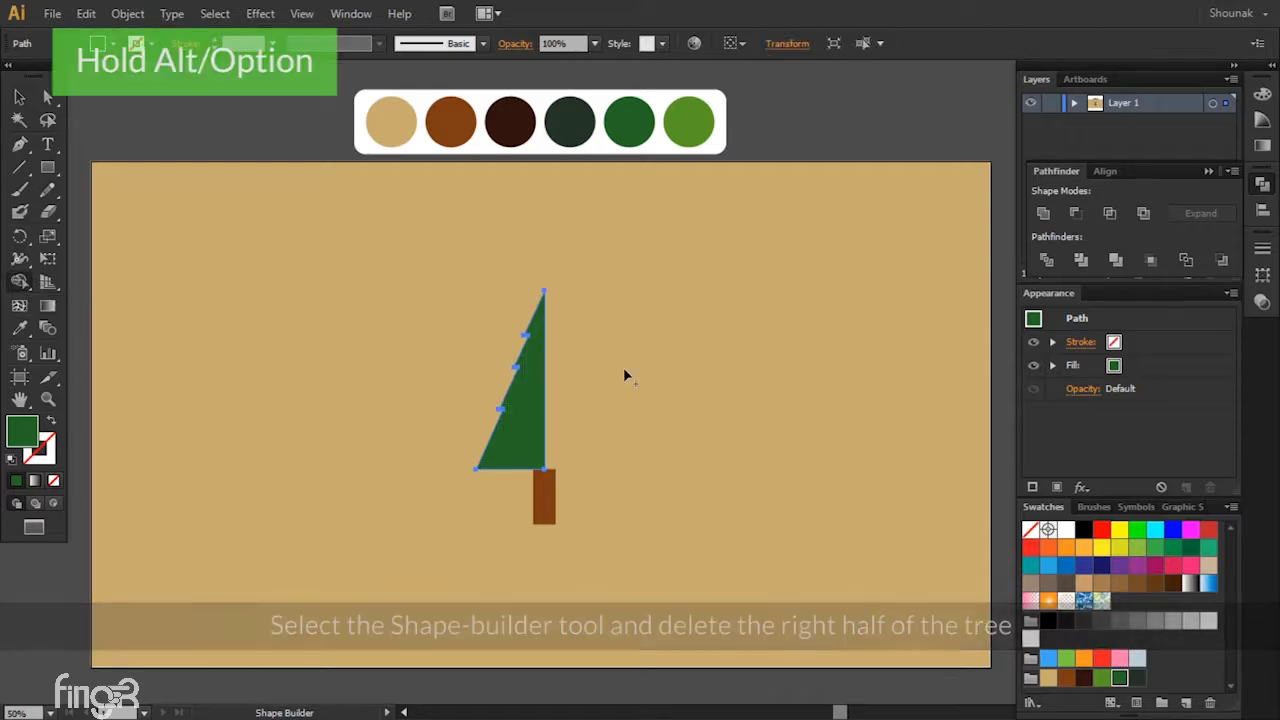
pyautogui.click(19, 98)
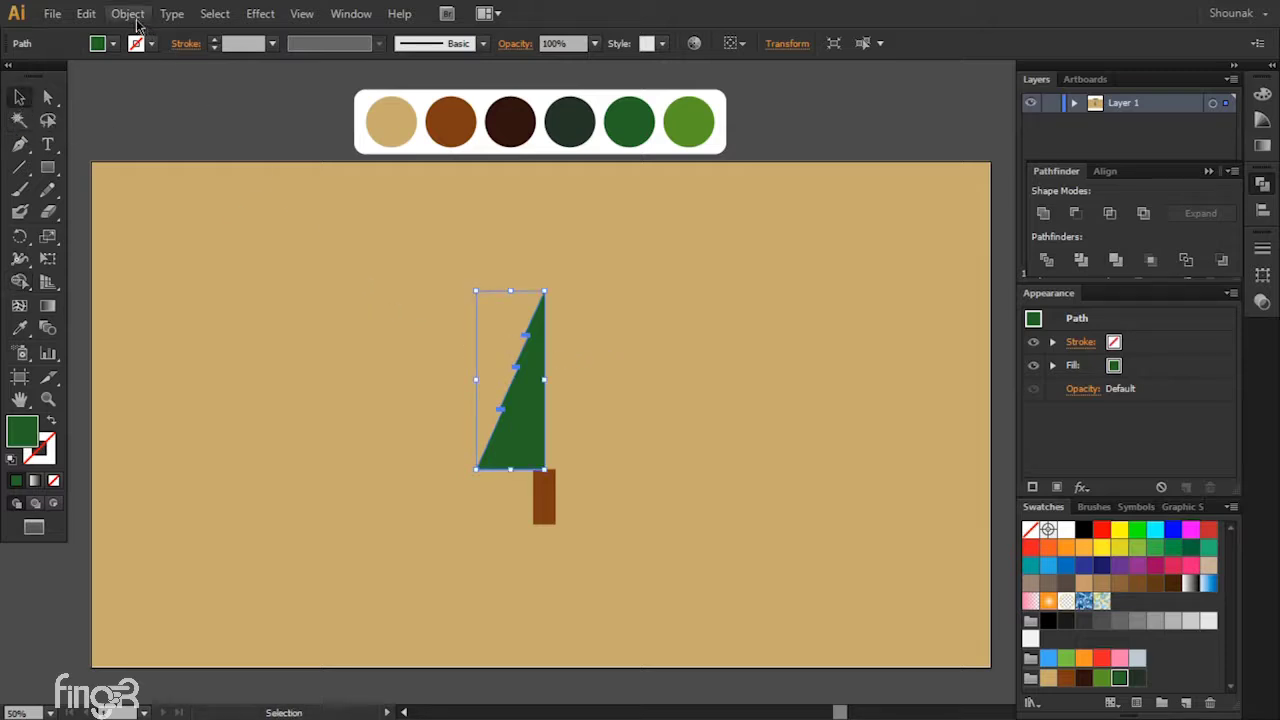
# Step: Reflect a vertical copy of the left half and slide it right until the halves meet
pyautogui.rightClick(530, 429)
pyautogui.moveTo(600, 369)
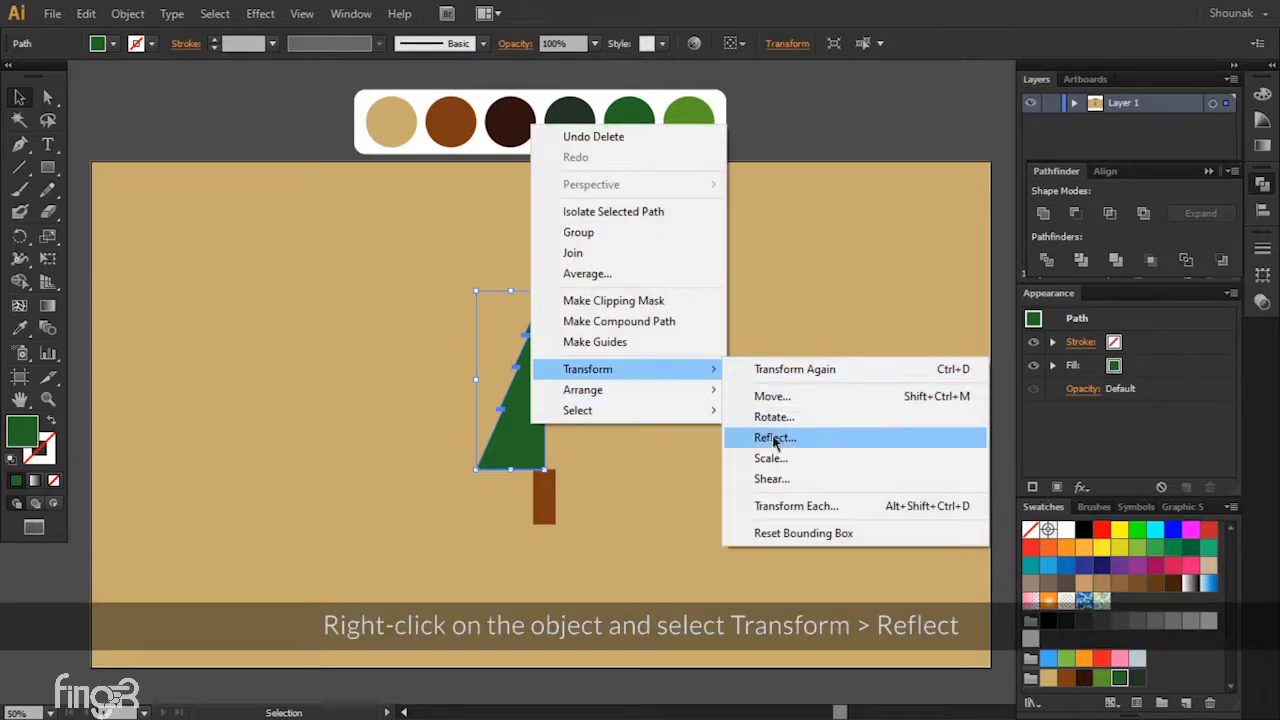
pyautogui.click(835, 438)
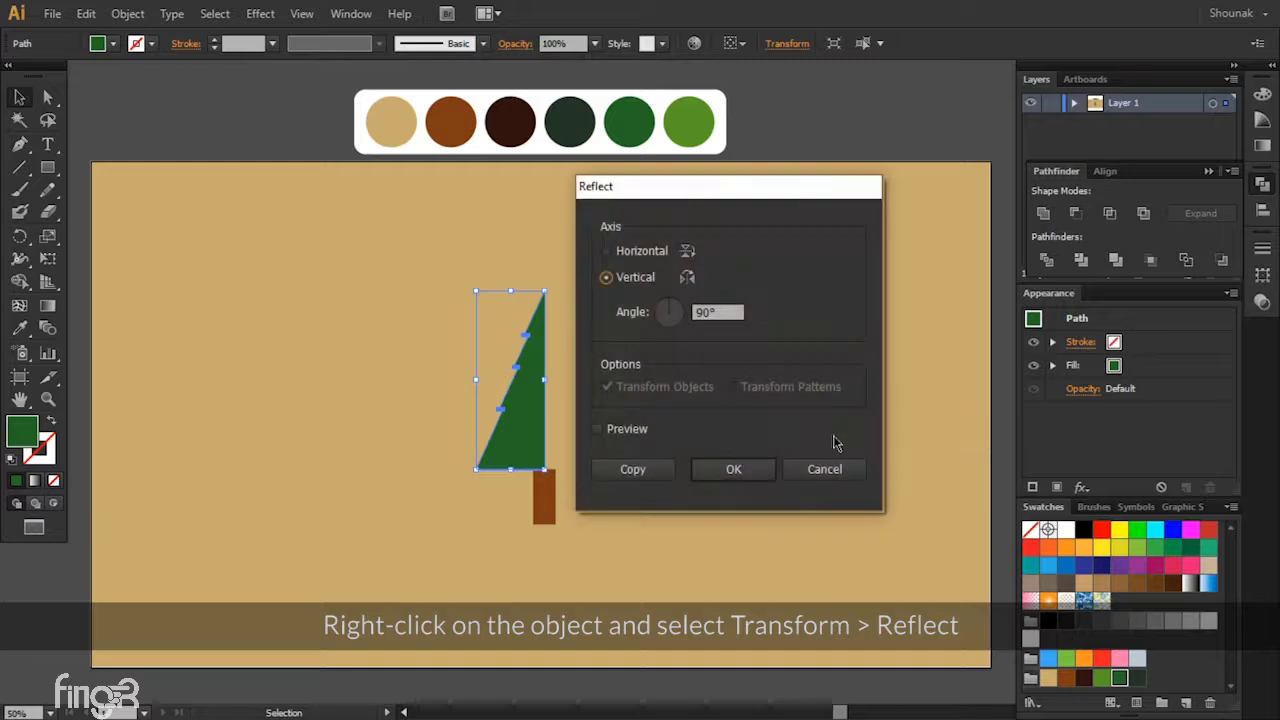
pyautogui.click(598, 430)
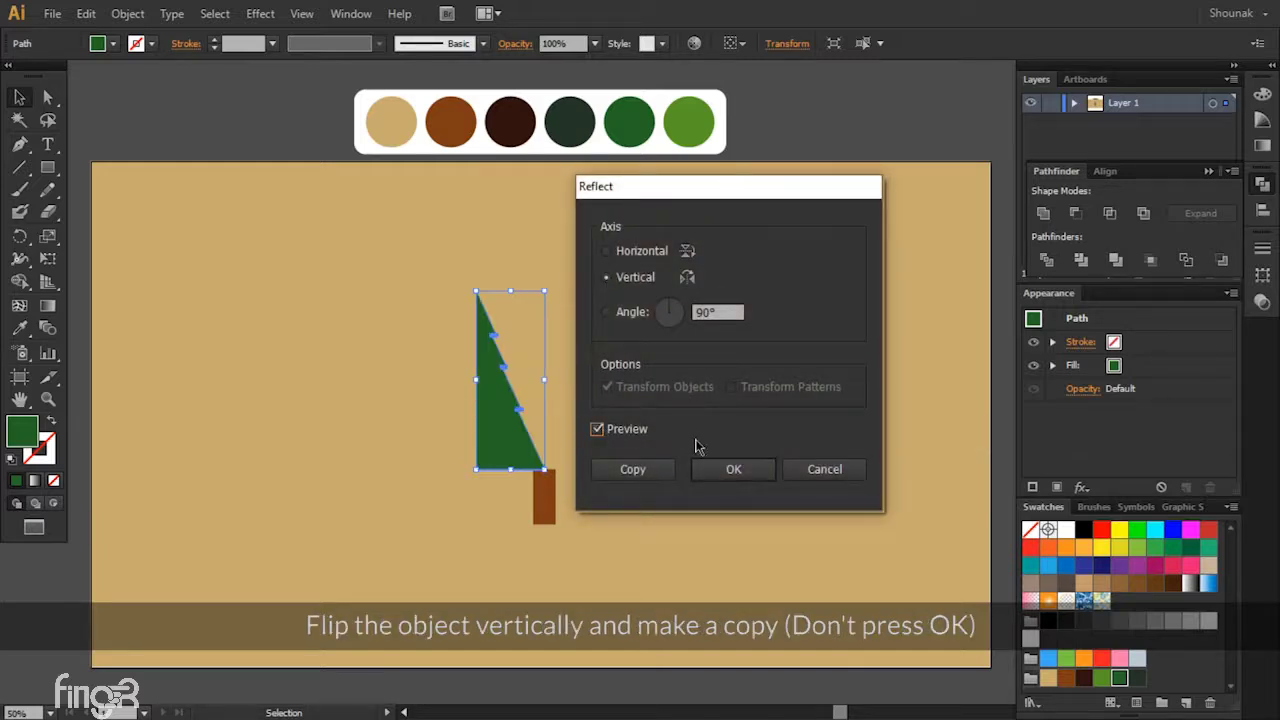
pyautogui.click(643, 475)
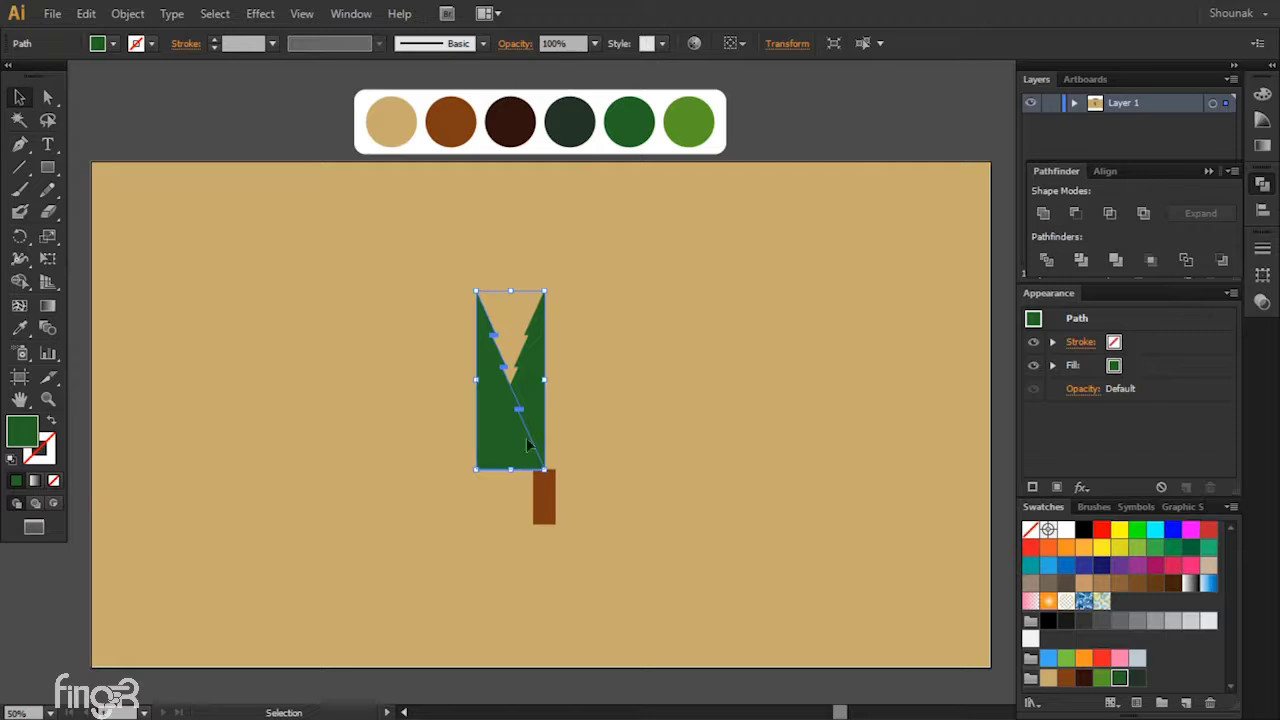
pyautogui.click(650, 430)
pyautogui.moveTo(503, 430); pyautogui.dragTo(566, 428)
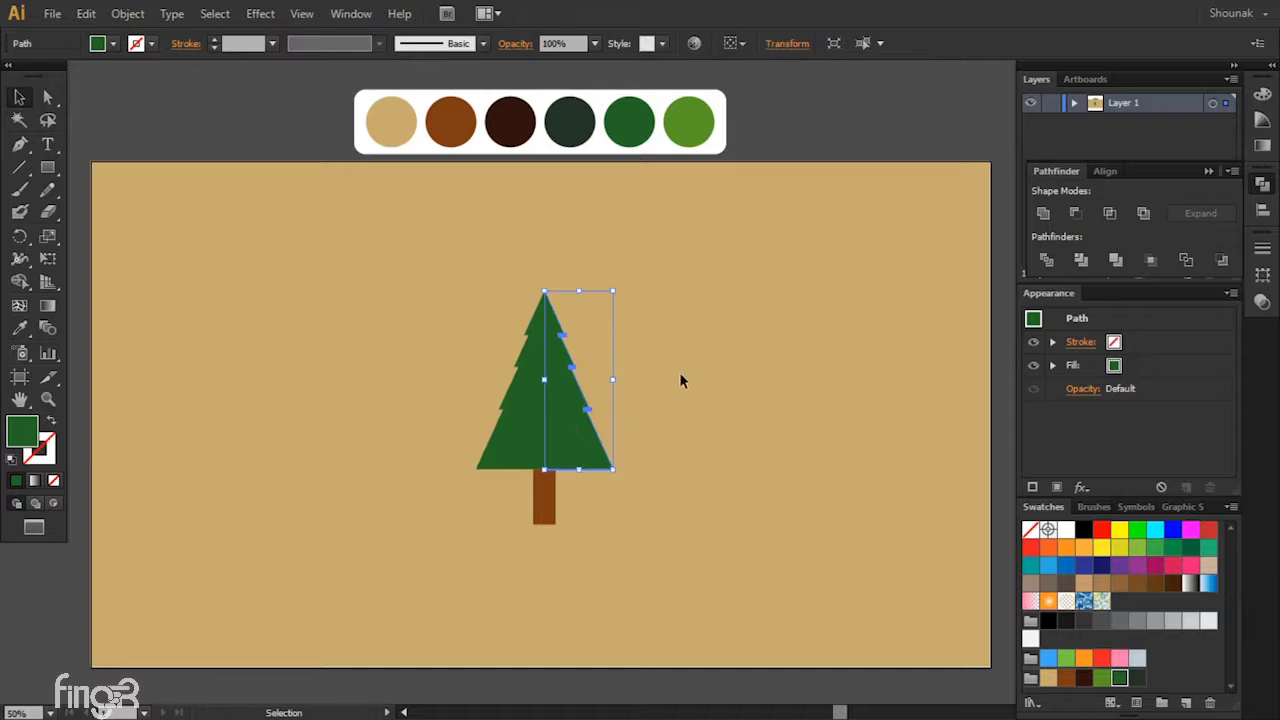
# Step: Sample the palette's dark green onto the tree's right half
pyautogui.click(21, 330)
pyautogui.click(577, 123)
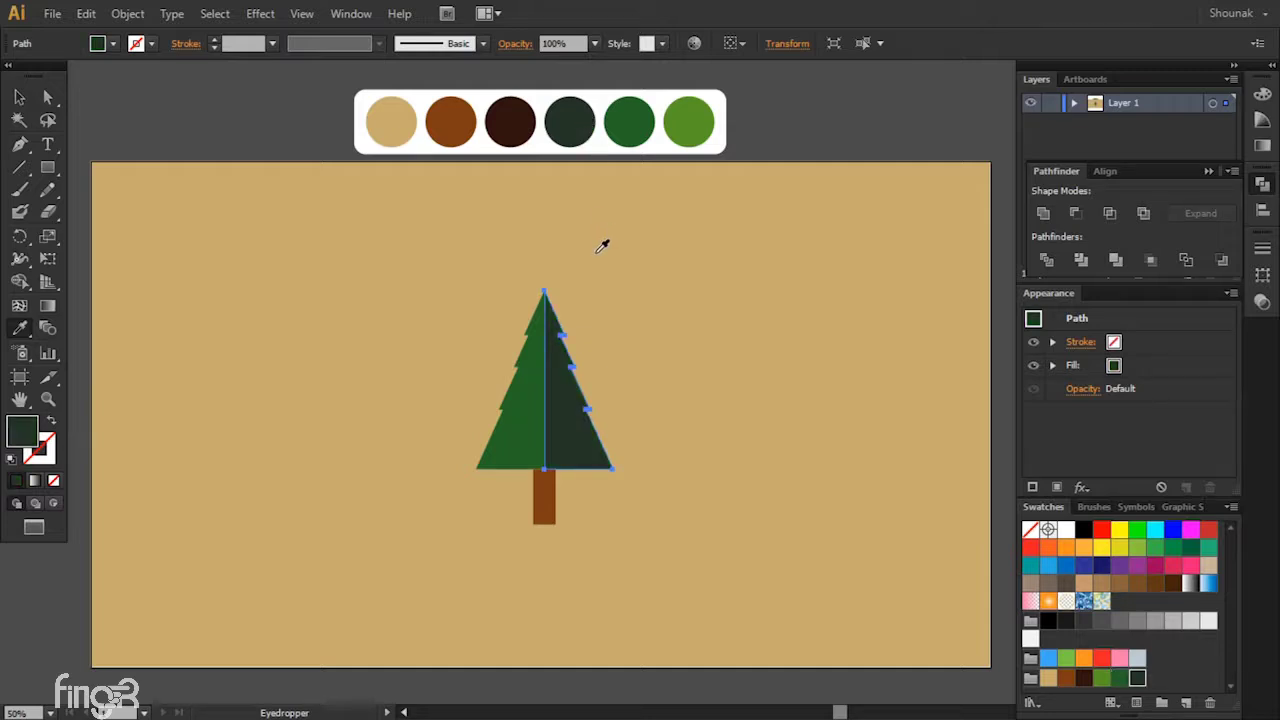
pyautogui.press('v')
pyautogui.hotkey('ctrl', 'shift', 'a')
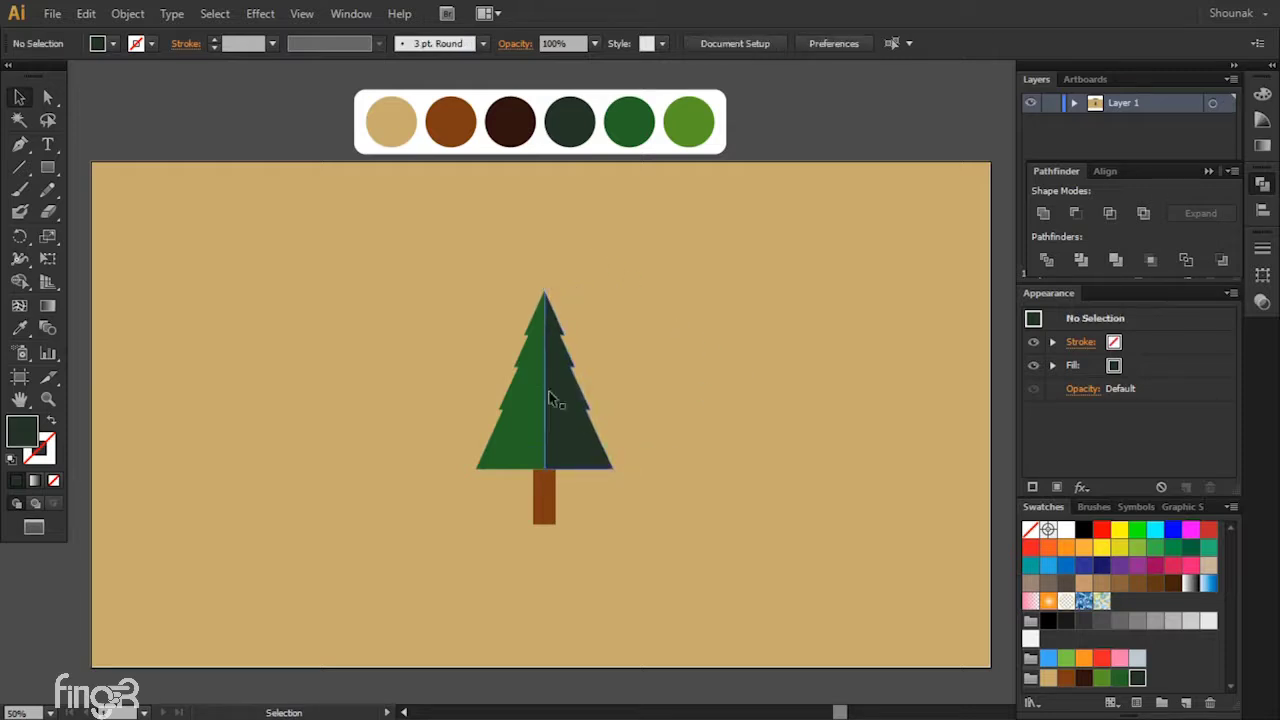
# Step: Raise the right half's green value to 68 in the RGB Color panel
pyautogui.click(578, 447)
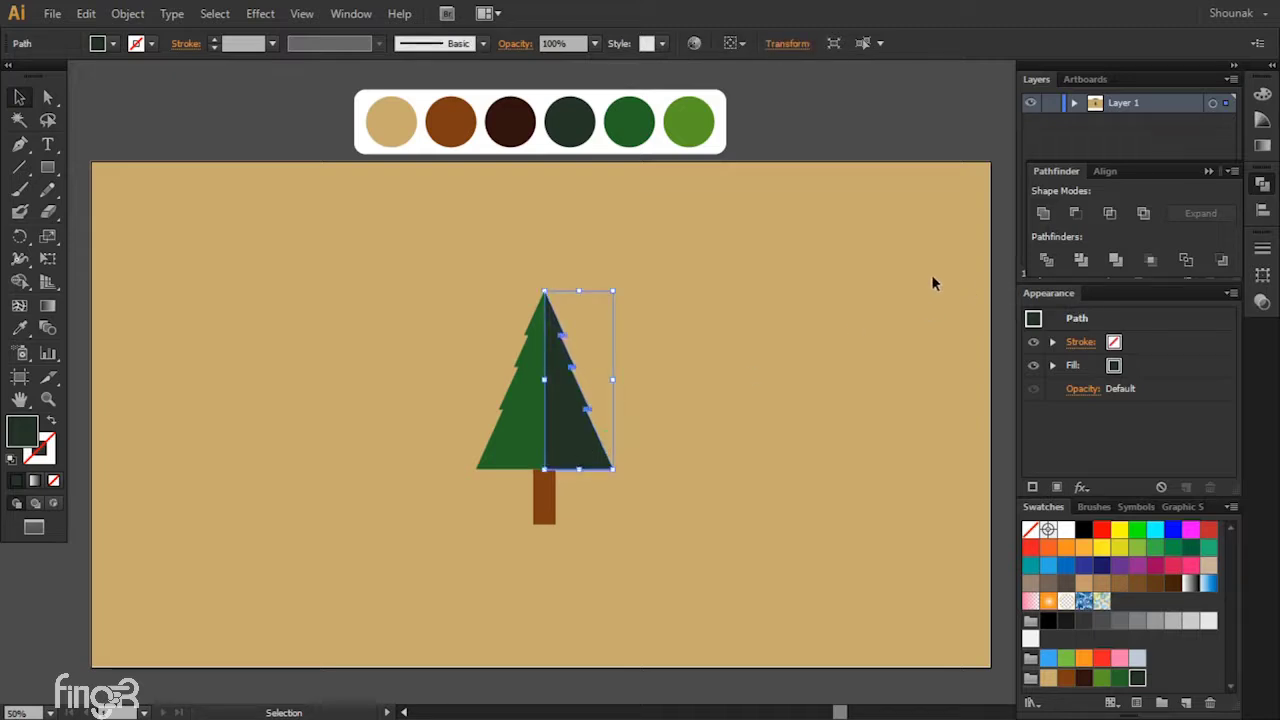
pyautogui.click(1262, 97)
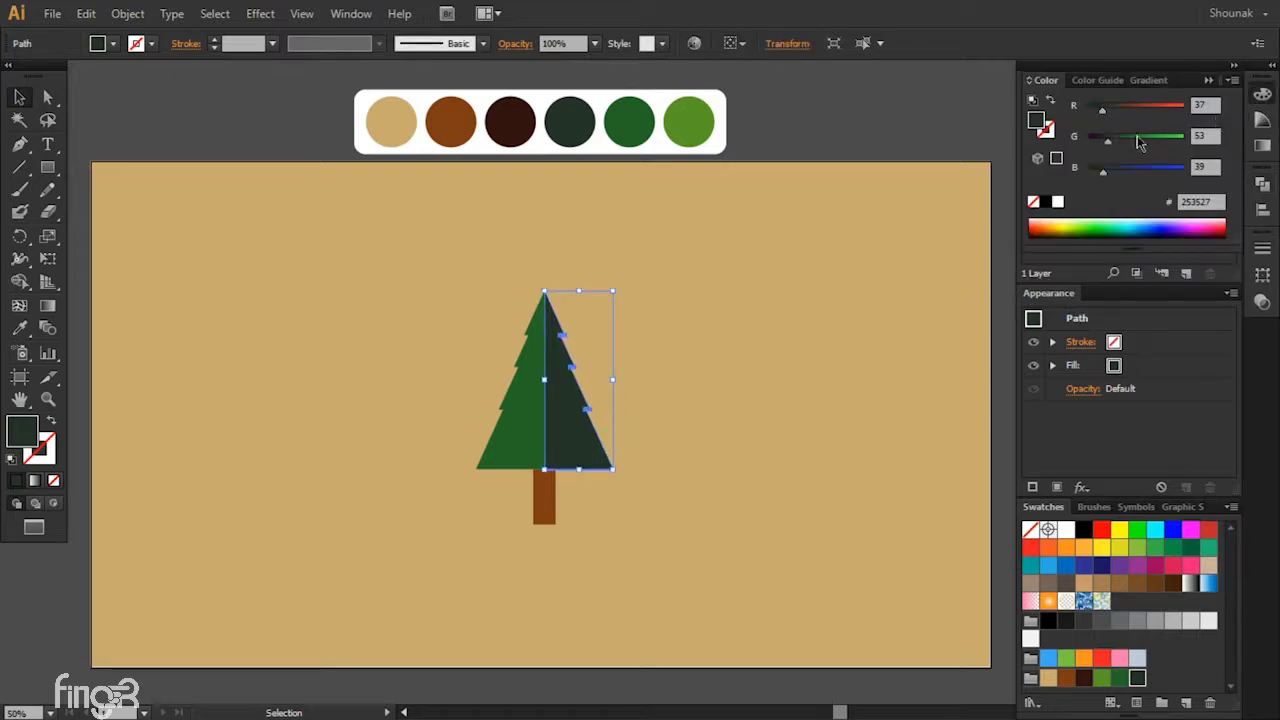
pyautogui.moveTo(1109, 143); pyautogui.dragTo(1115, 143)
pyautogui.click(772, 398)
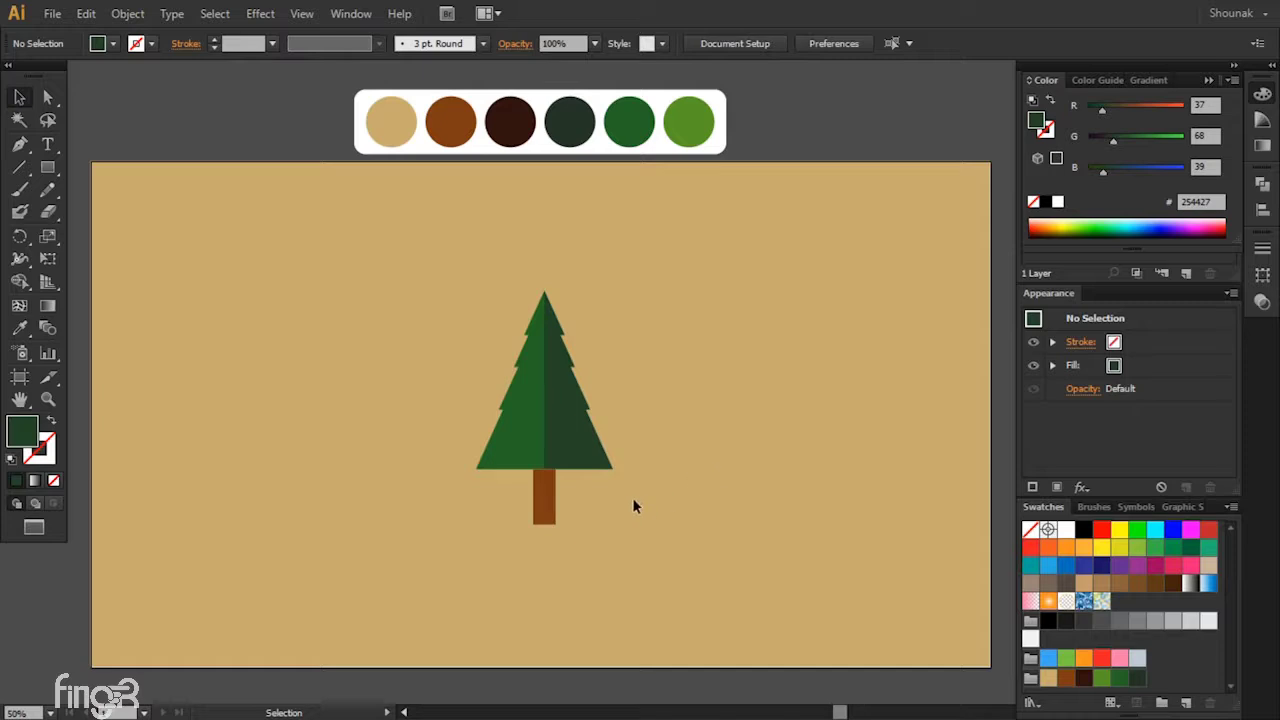
pyautogui.click(581, 457)
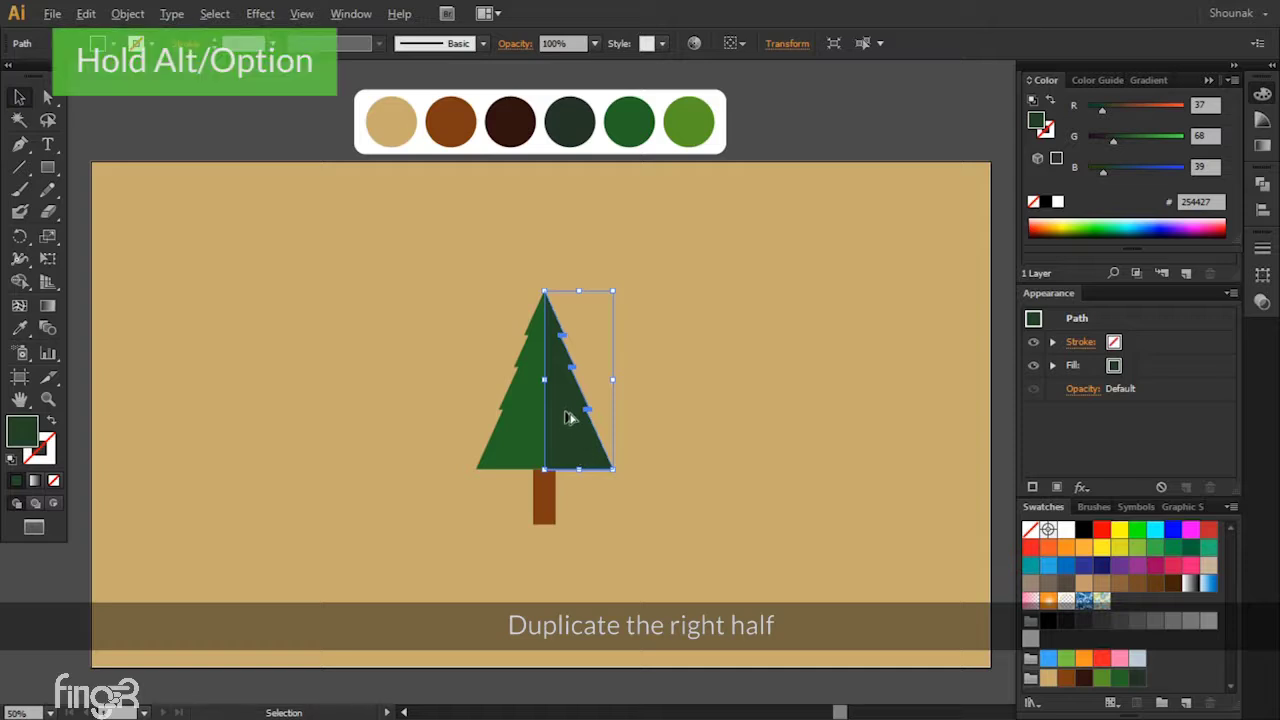
# Step: Duplicate the dark right half to the lower right and set its opacity to 0%
pyautogui.moveTo(563, 413)
pyautogui.mouseDown()
pyautogui.moveTo(772, 645)
pyautogui.moveTo(831, 645)
pyautogui.moveTo(836, 612)
pyautogui.moveTo(674, 569)
pyautogui.moveTo(691, 591)
pyautogui.moveTo(760, 603)
pyautogui.moveTo(747, 590)
pyautogui.moveTo(775, 590)
pyautogui.mouseUp()
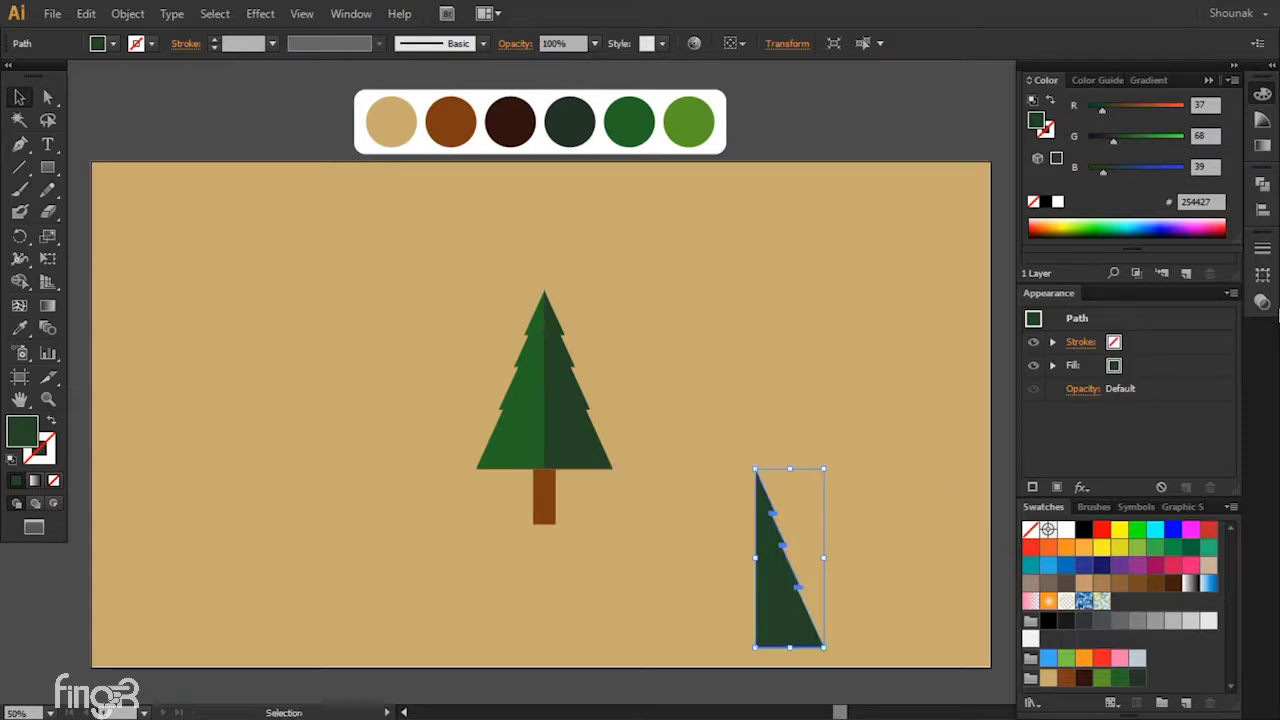
pyautogui.click(1263, 303)
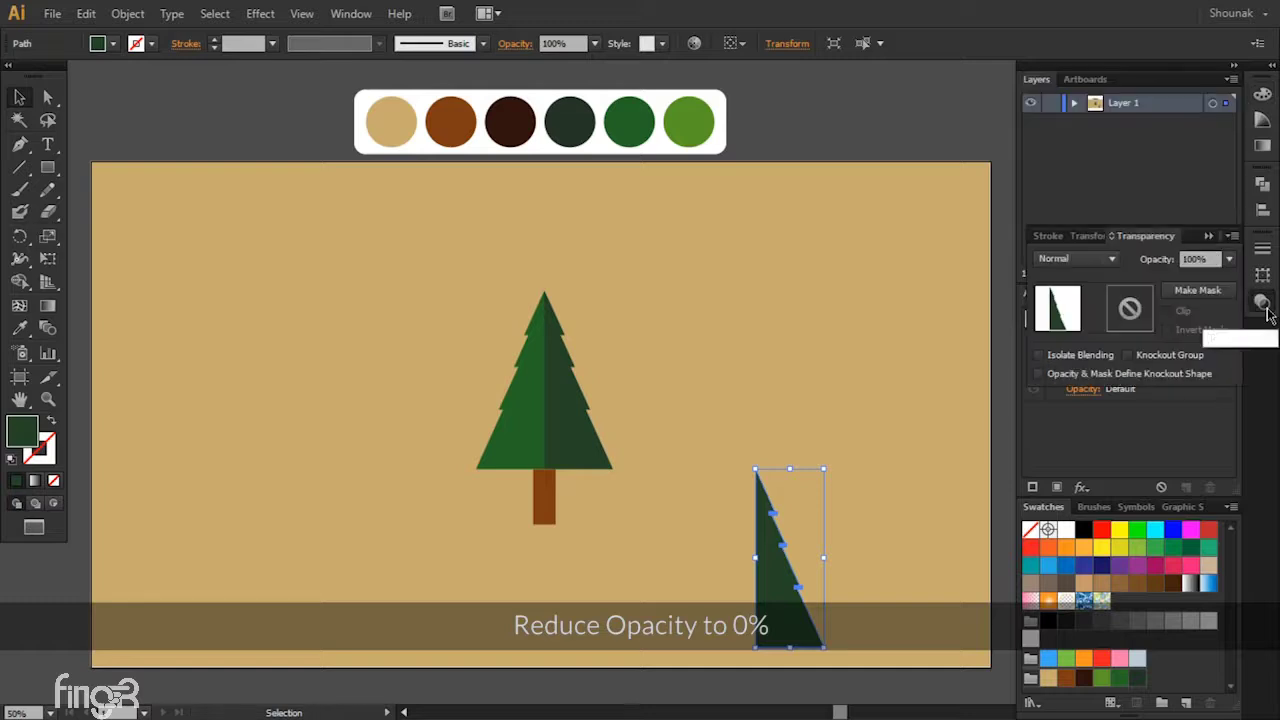
pyautogui.click(1229, 259)
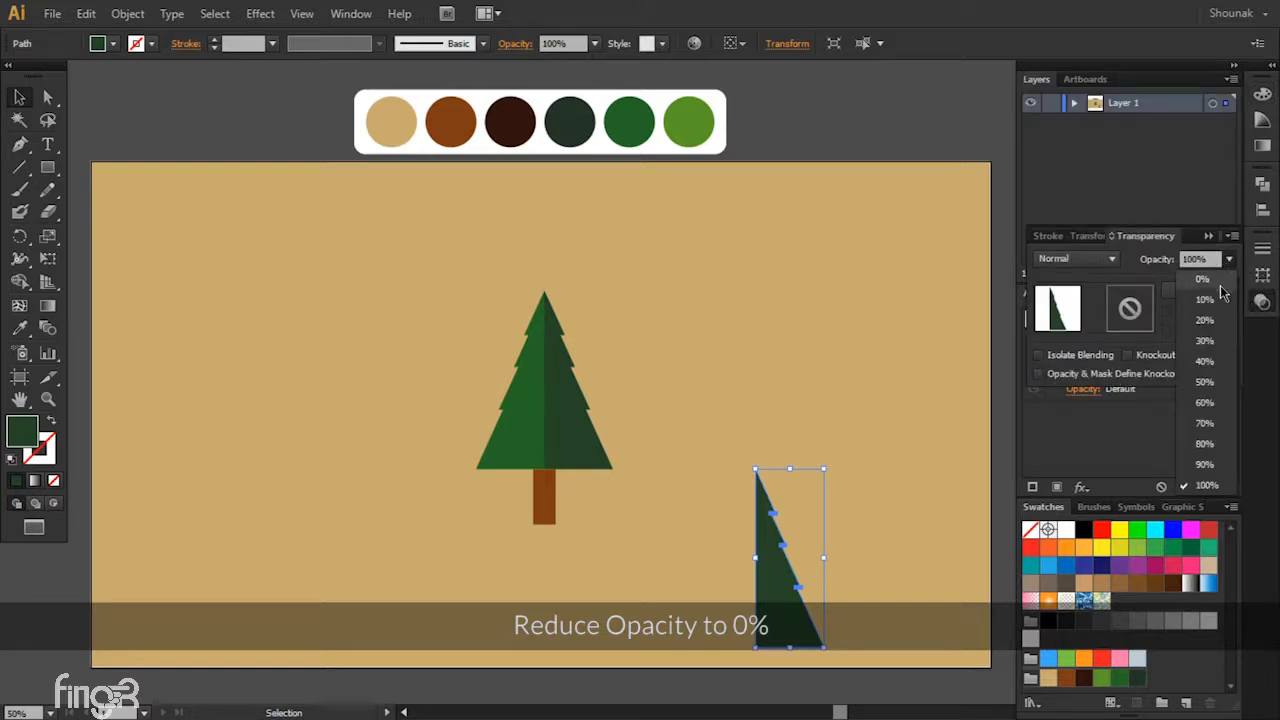
pyautogui.click(1202, 280)
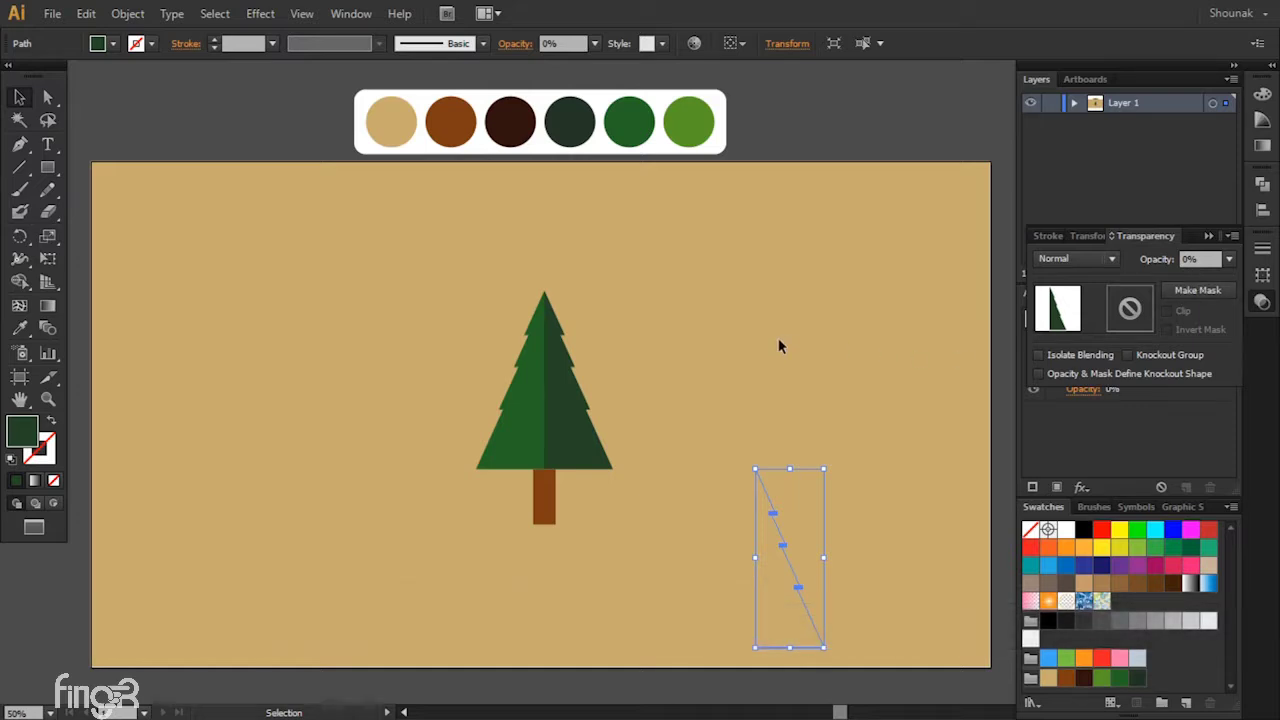
pyautogui.click(573, 430)
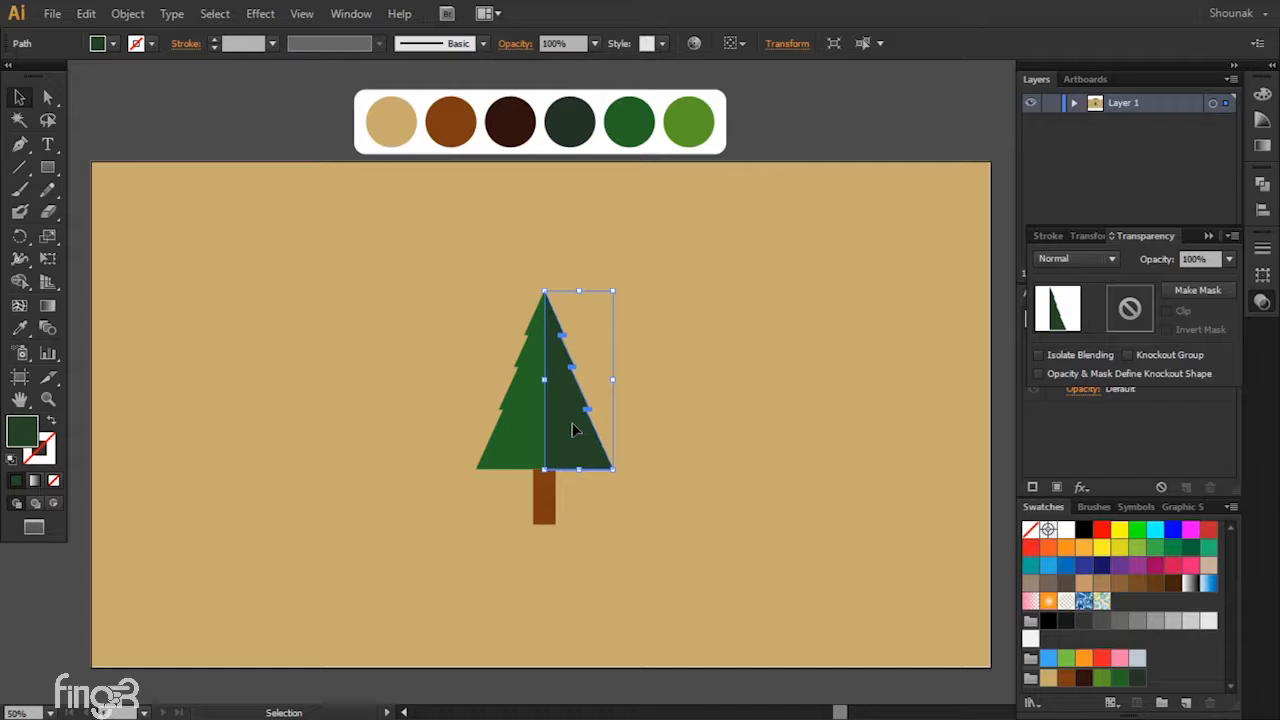
# Step: Copy and paste the dark-green right half, moving the opaque copy to the artboard's upper-left corner
pyautogui.rightClick(573, 430)
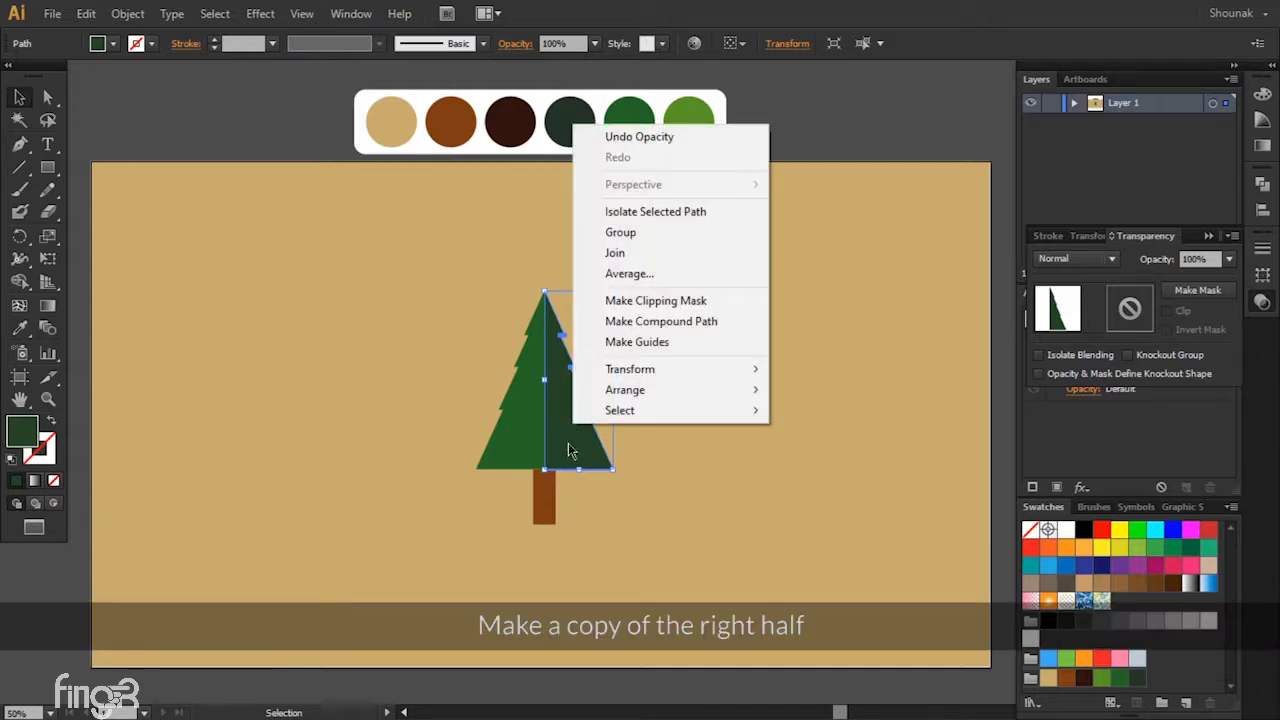
pyautogui.click(571, 445)
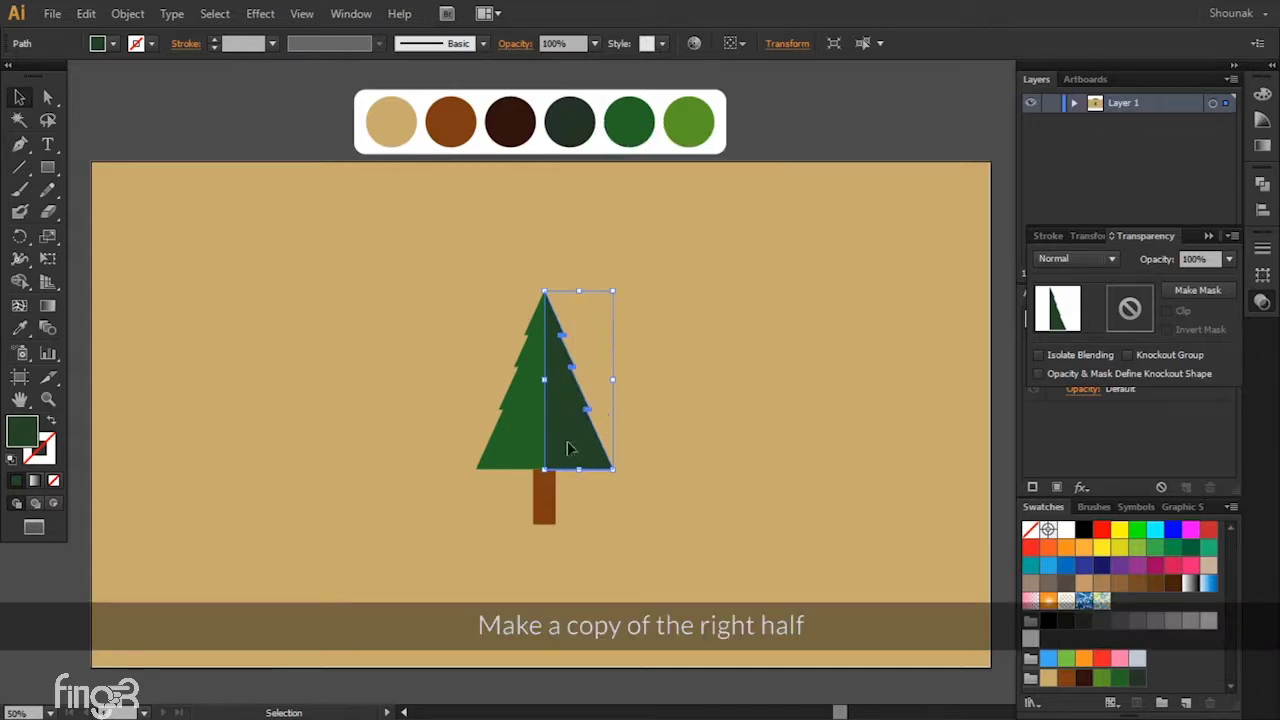
pyautogui.click(86, 14)
pyautogui.click(117, 105)
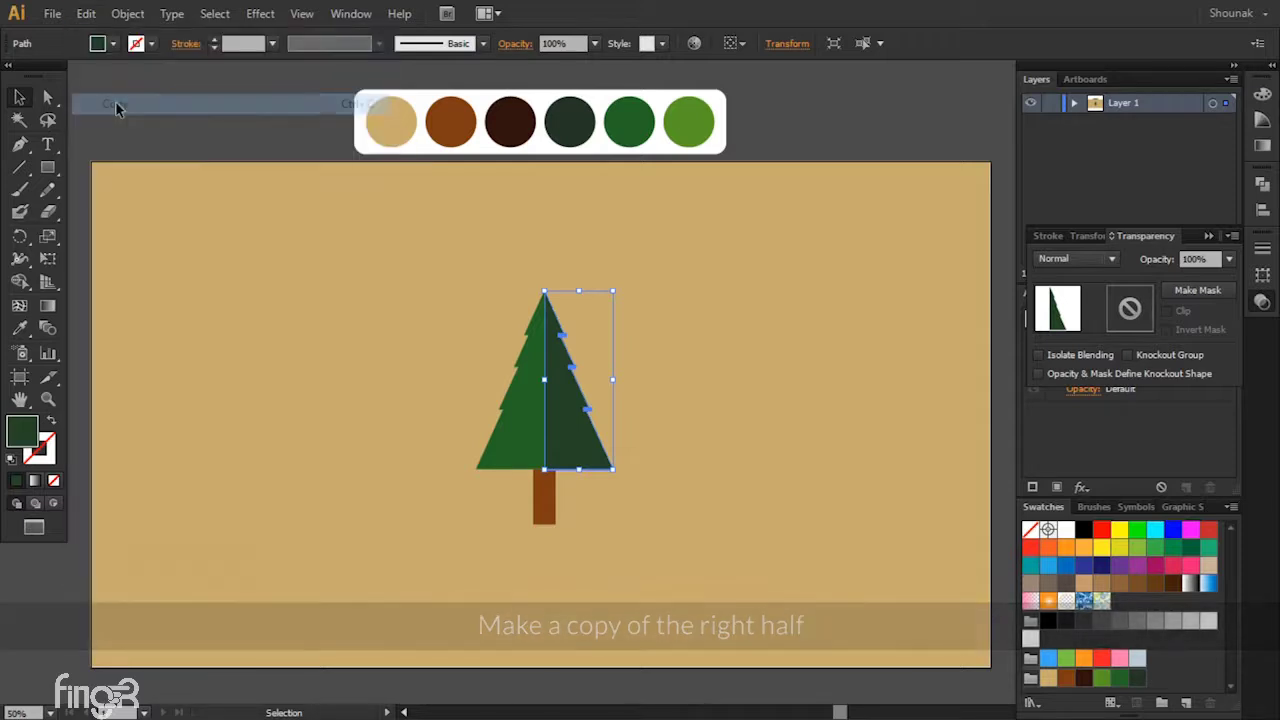
pyautogui.click(86, 14)
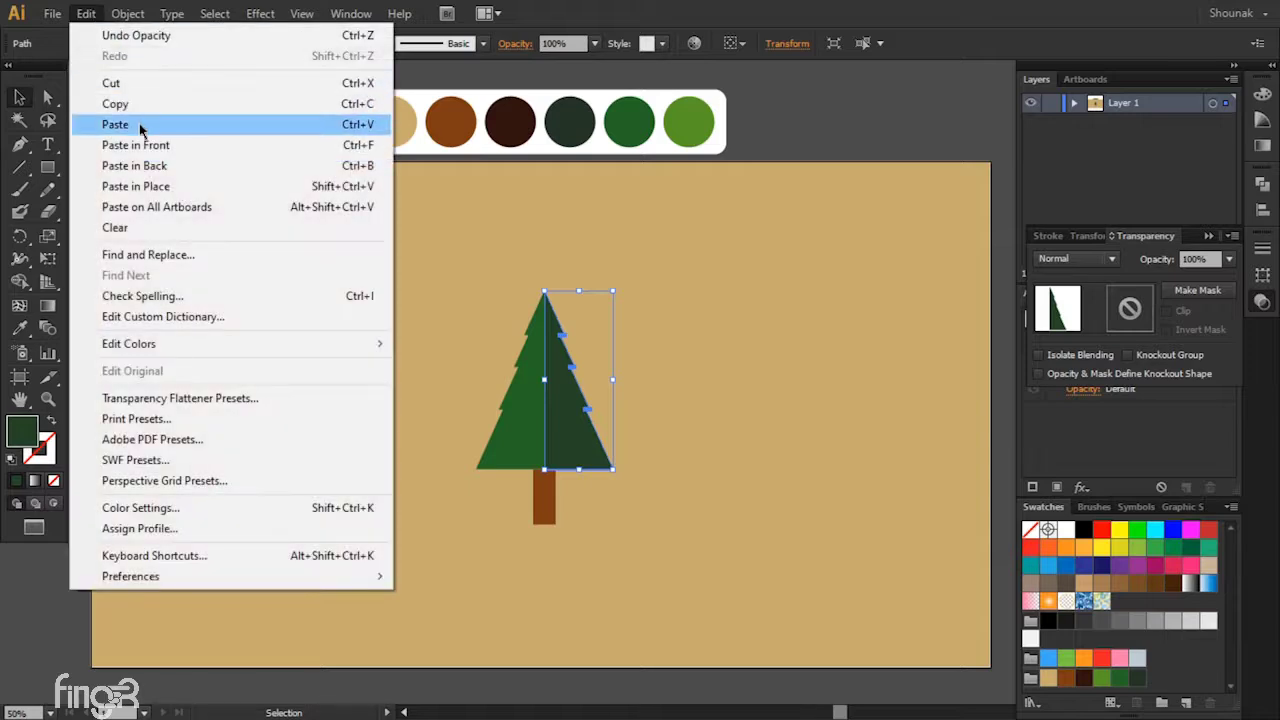
pyautogui.click(140, 124)
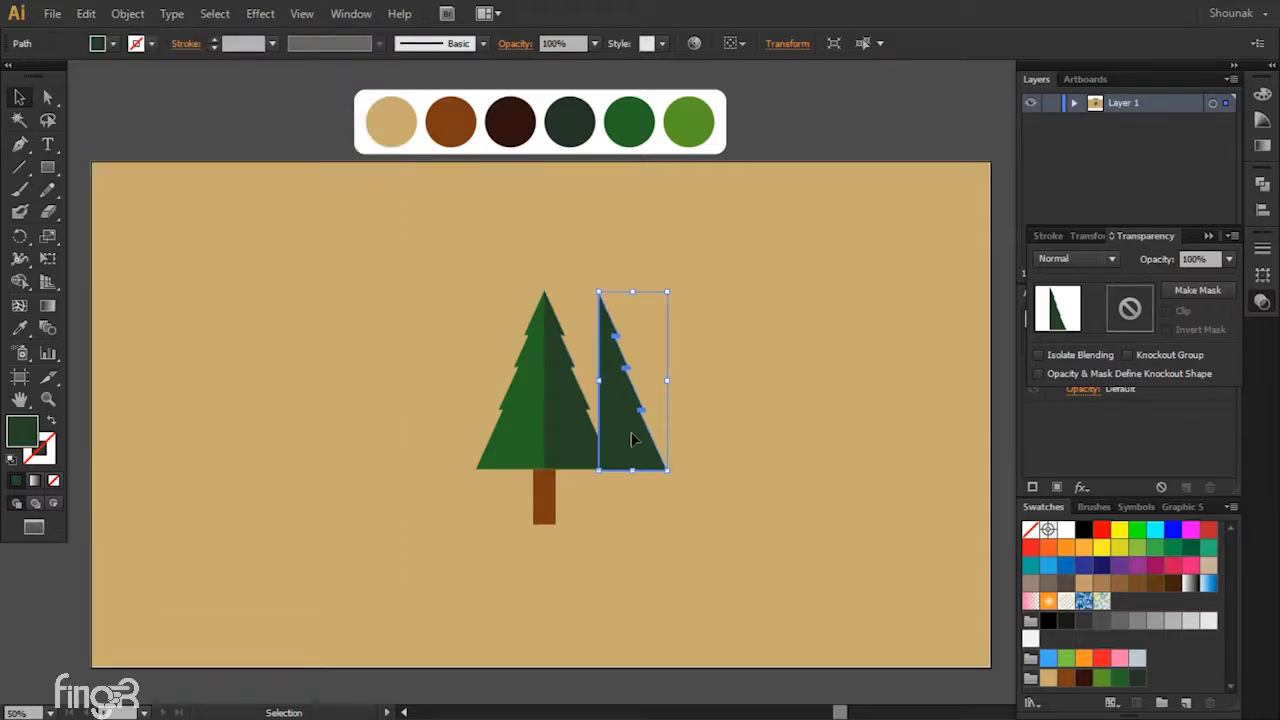
pyautogui.moveTo(660, 440); pyautogui.dragTo(219, 349)
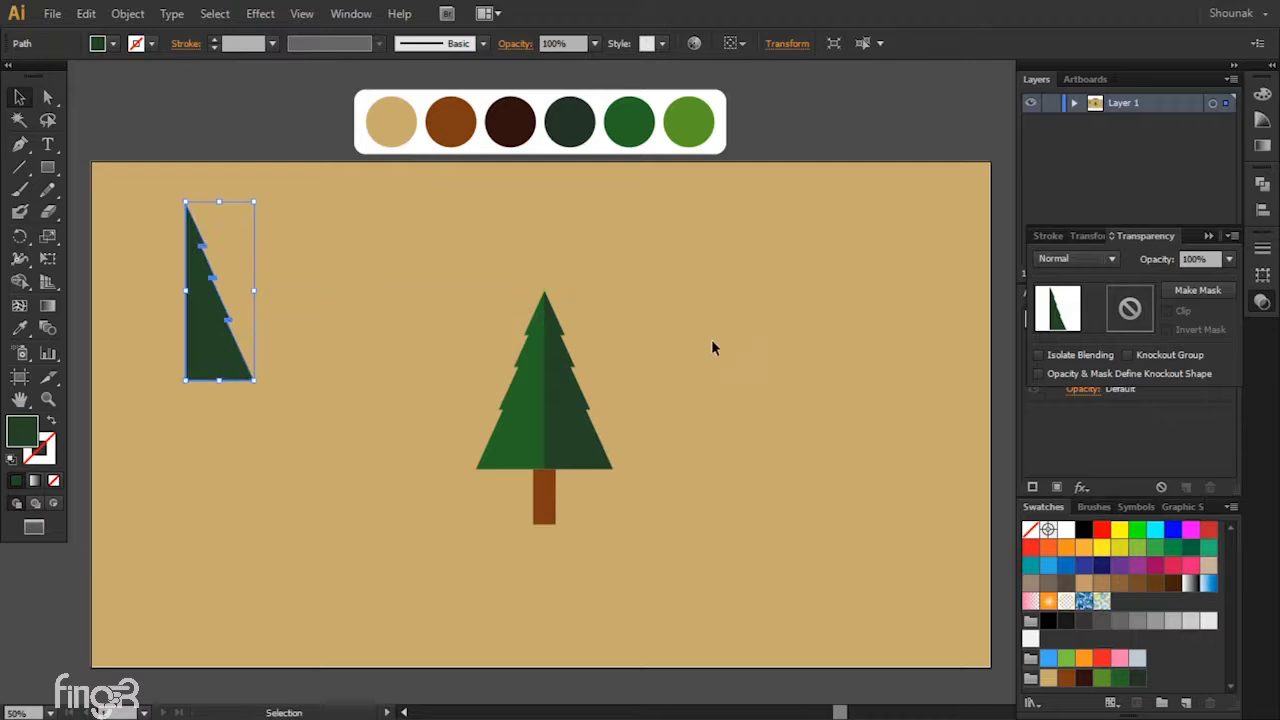
pyautogui.click(714, 339)
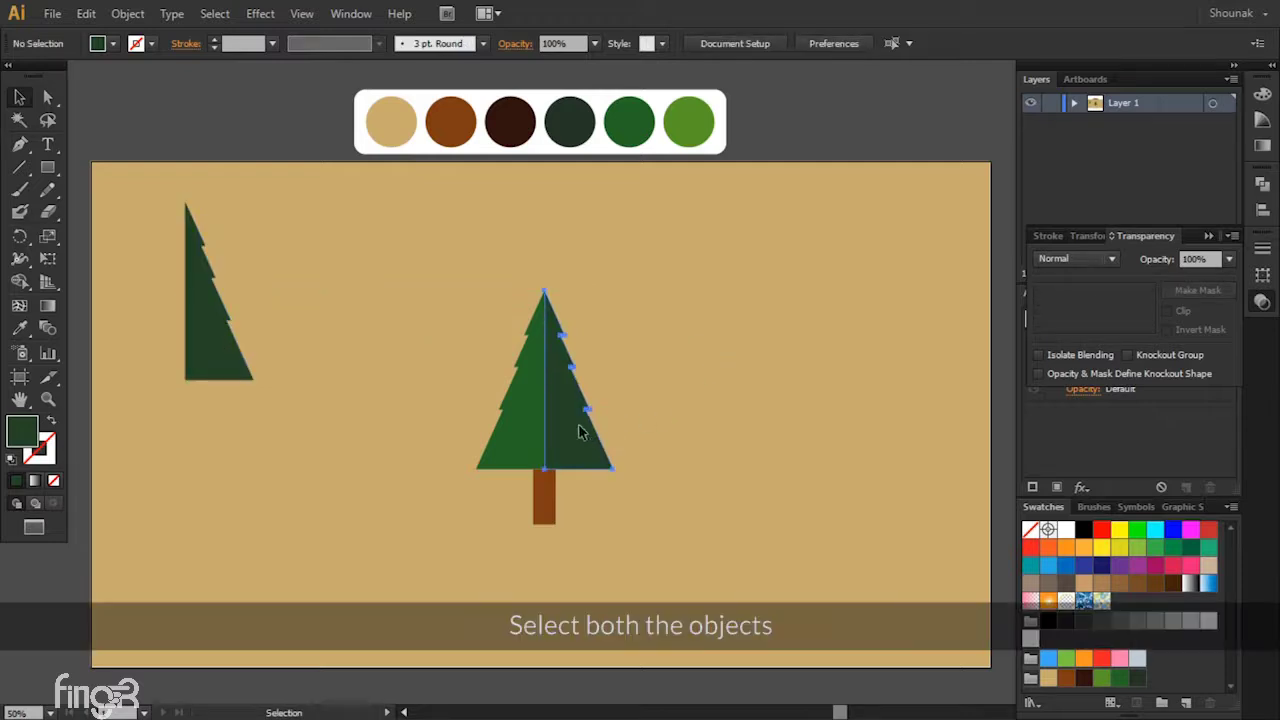
# Step: Select the dark tree half together with its invisible lower-right shadow copy
pyautogui.moveTo(583, 432); pyautogui.dragTo(790, 604)
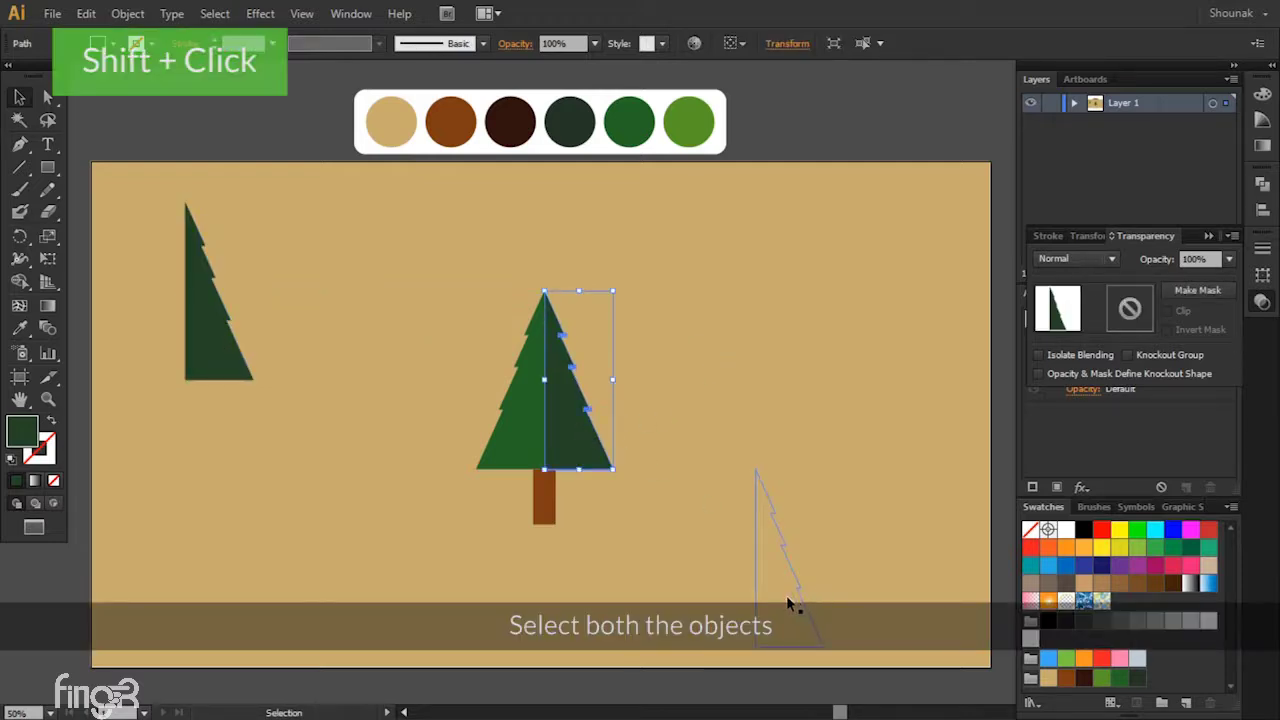
pyautogui.press('shift')
pyautogui.keyDown('shift'); pyautogui.click(788, 604); pyautogui.keyUp('shift')
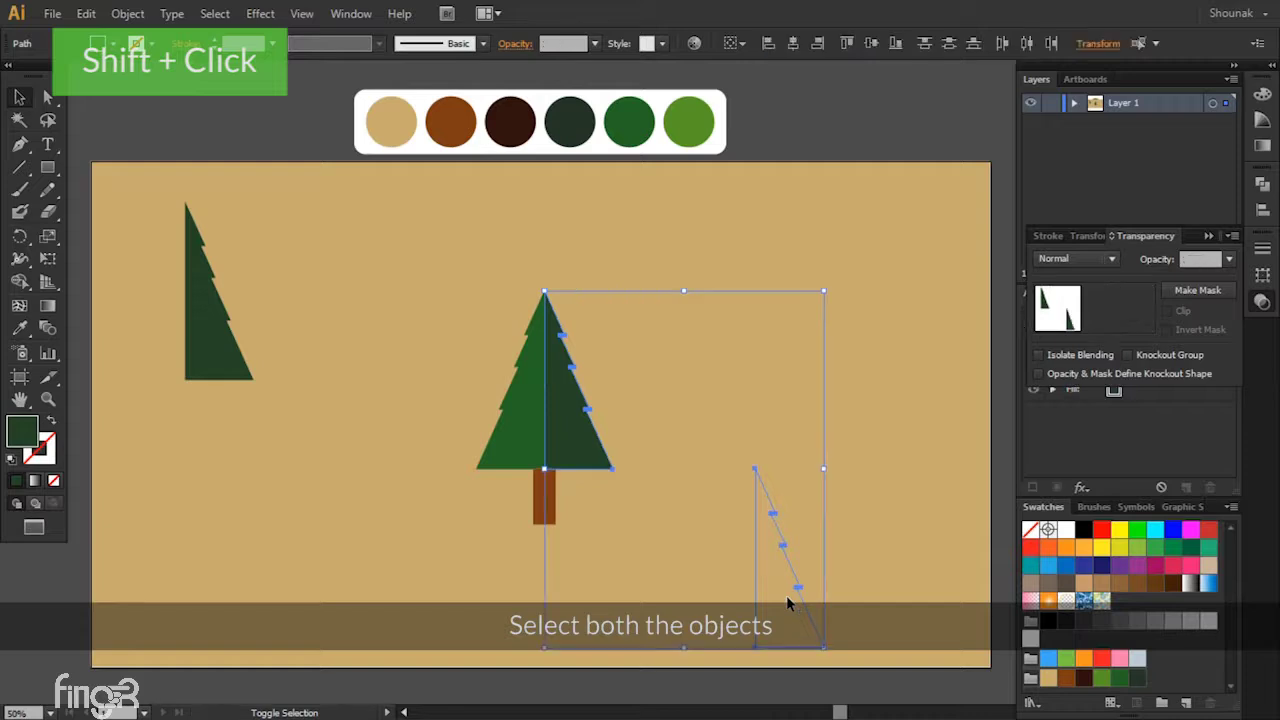
# Step: Set Blend Options spacing to Specified Distance of 1 px
pyautogui.click(128, 14)
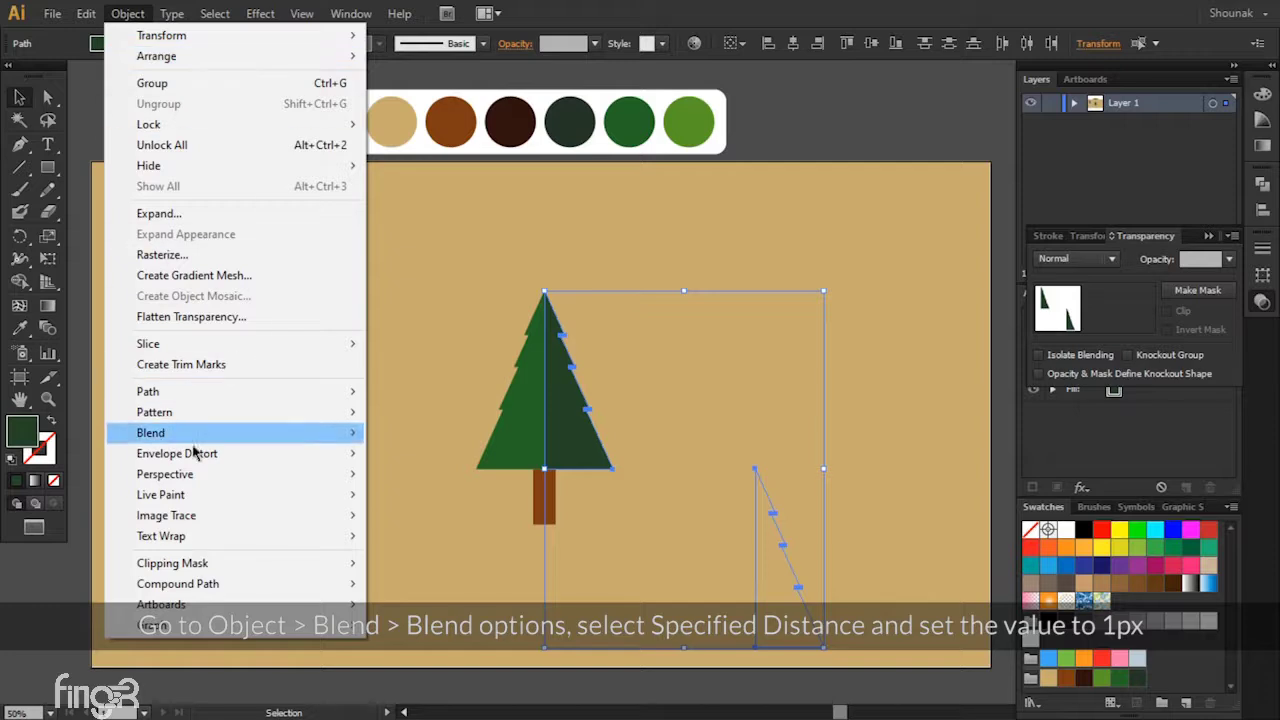
pyautogui.moveTo(151, 433)
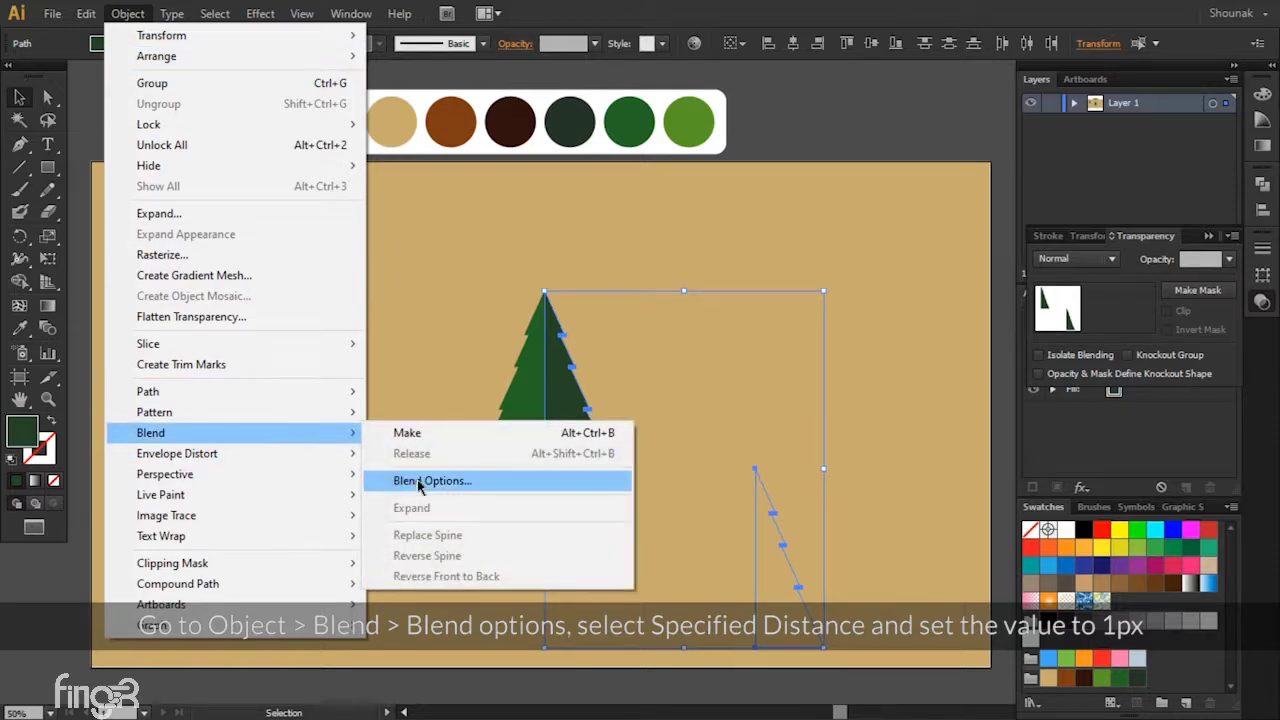
pyautogui.click(432, 482)
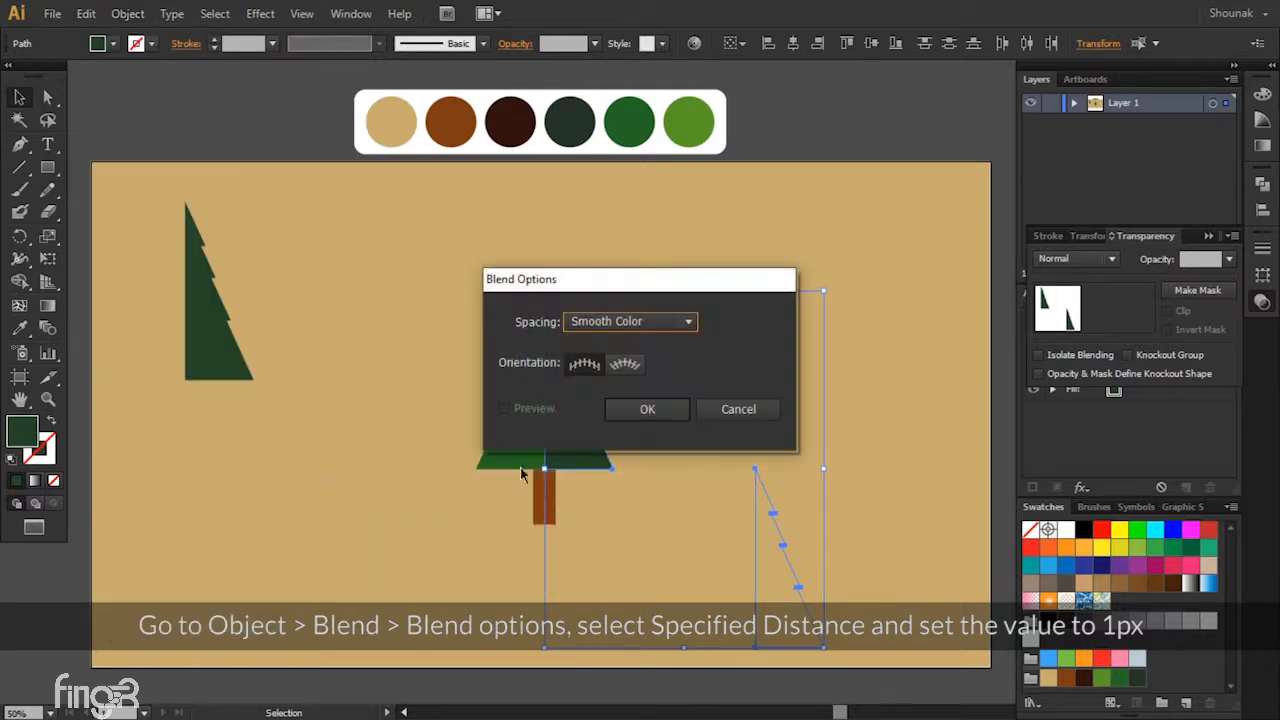
pyautogui.click(686, 322)
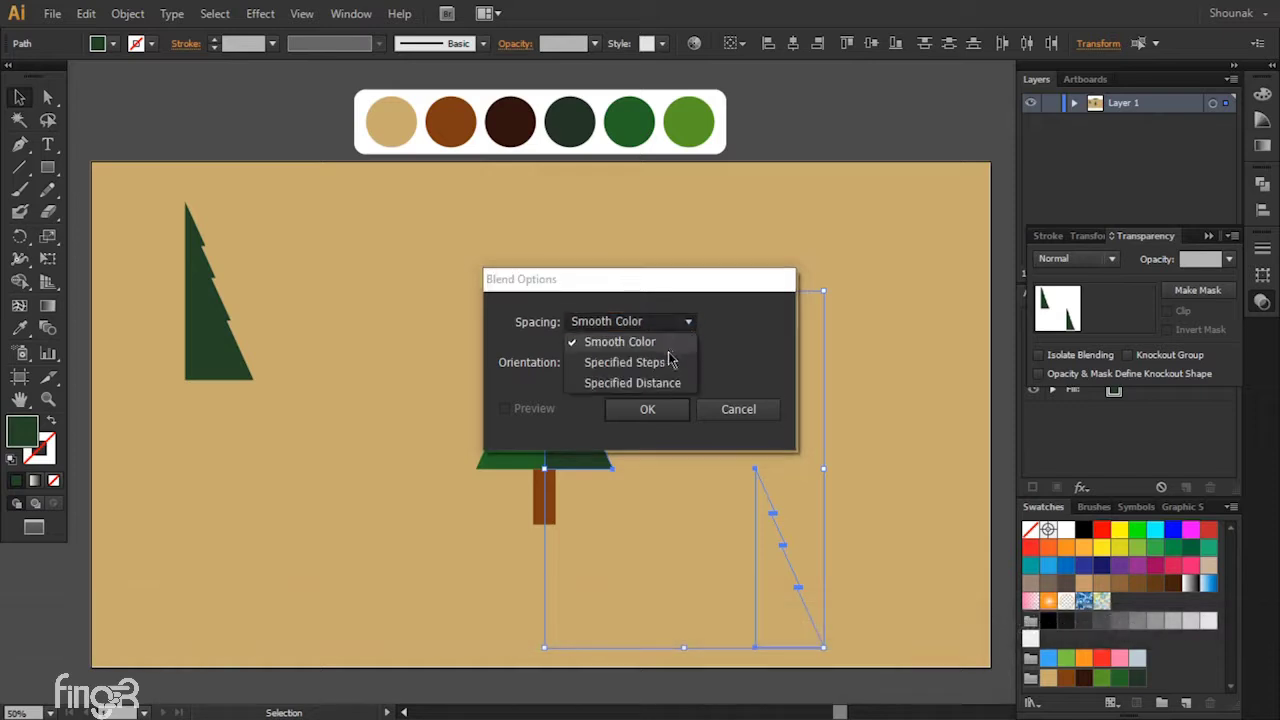
pyautogui.click(667, 385)
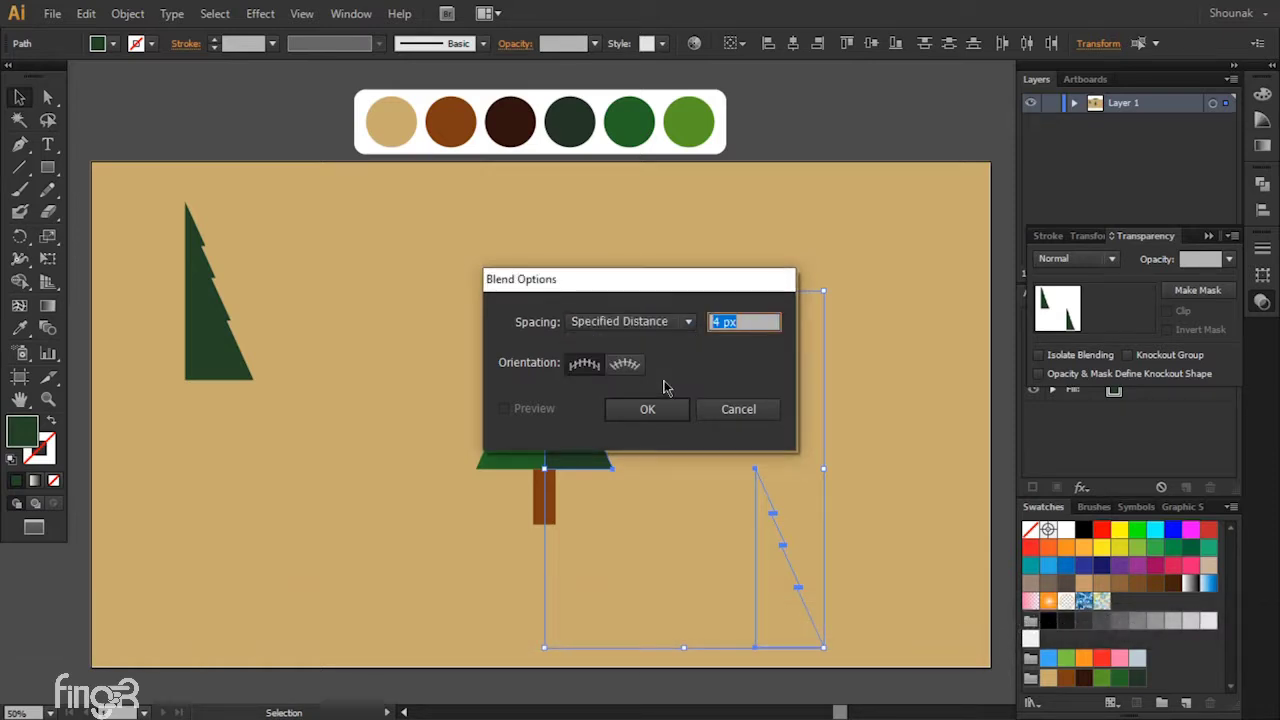
pyautogui.write('1')
pyautogui.click(649, 410)
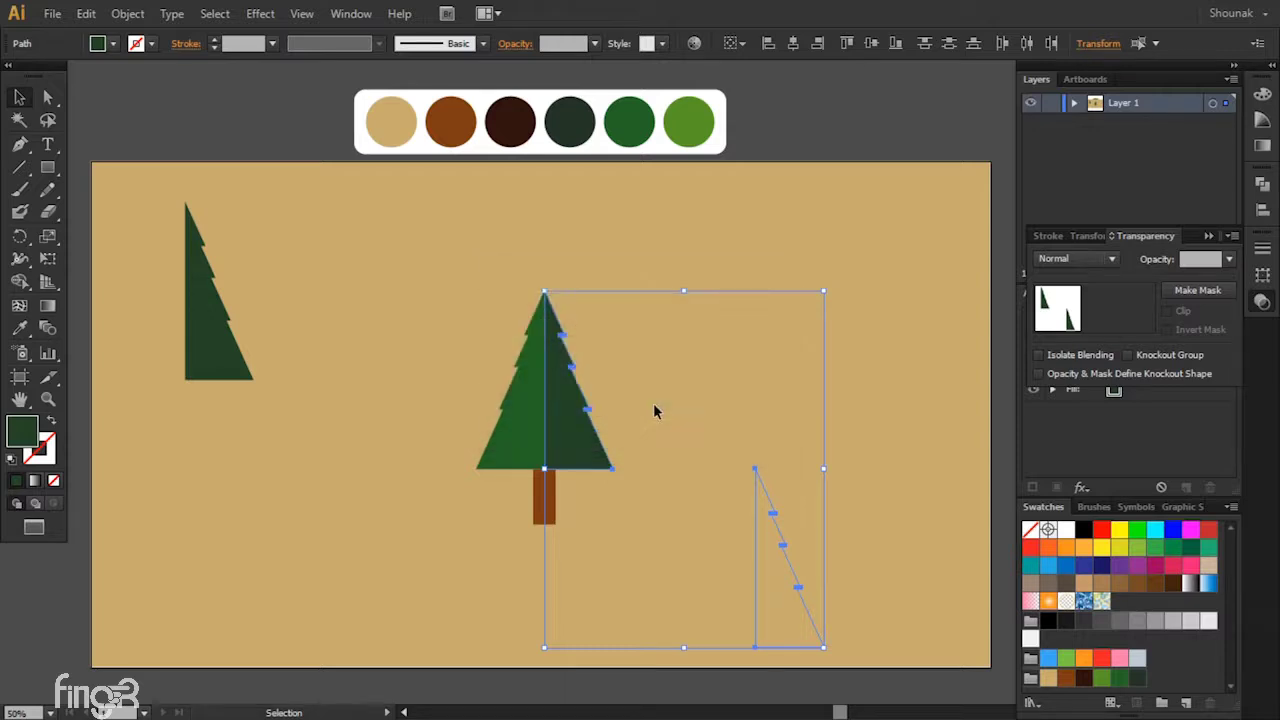
# Step: Make the blend between tree half and shadow outline, colour it black at 40% opacity
pyautogui.click(128, 14)
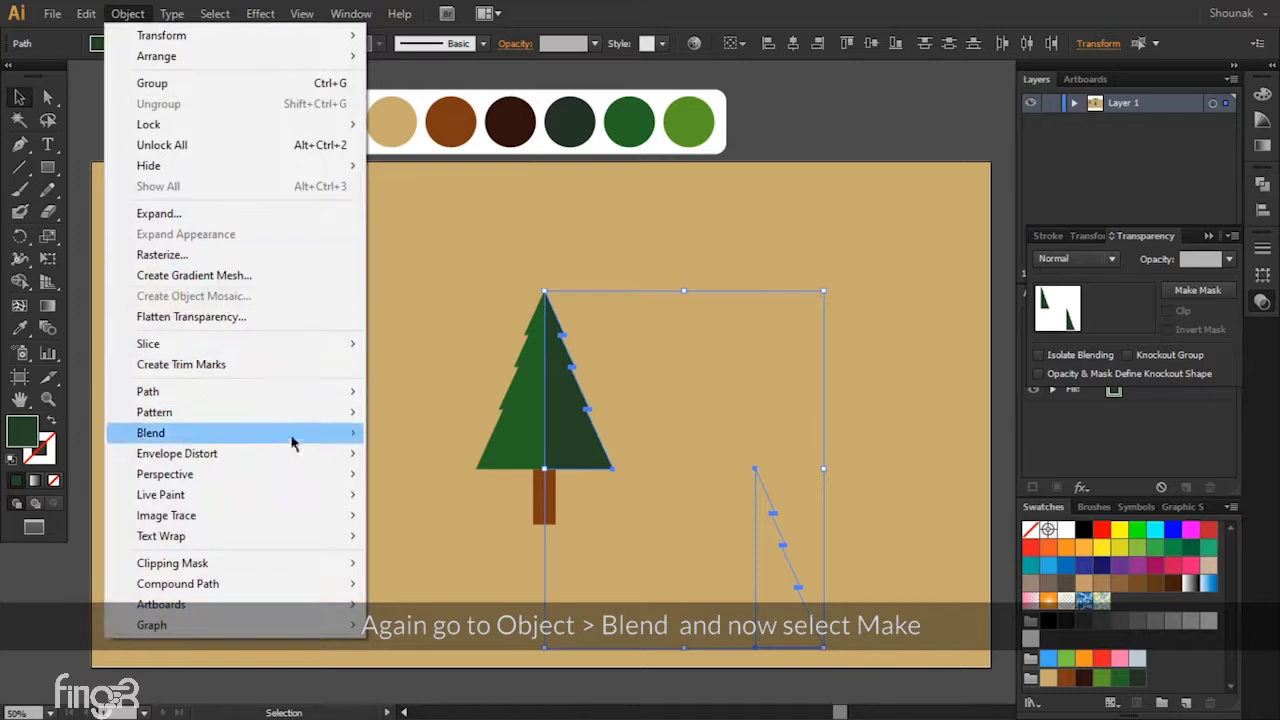
pyautogui.moveTo(151, 433)
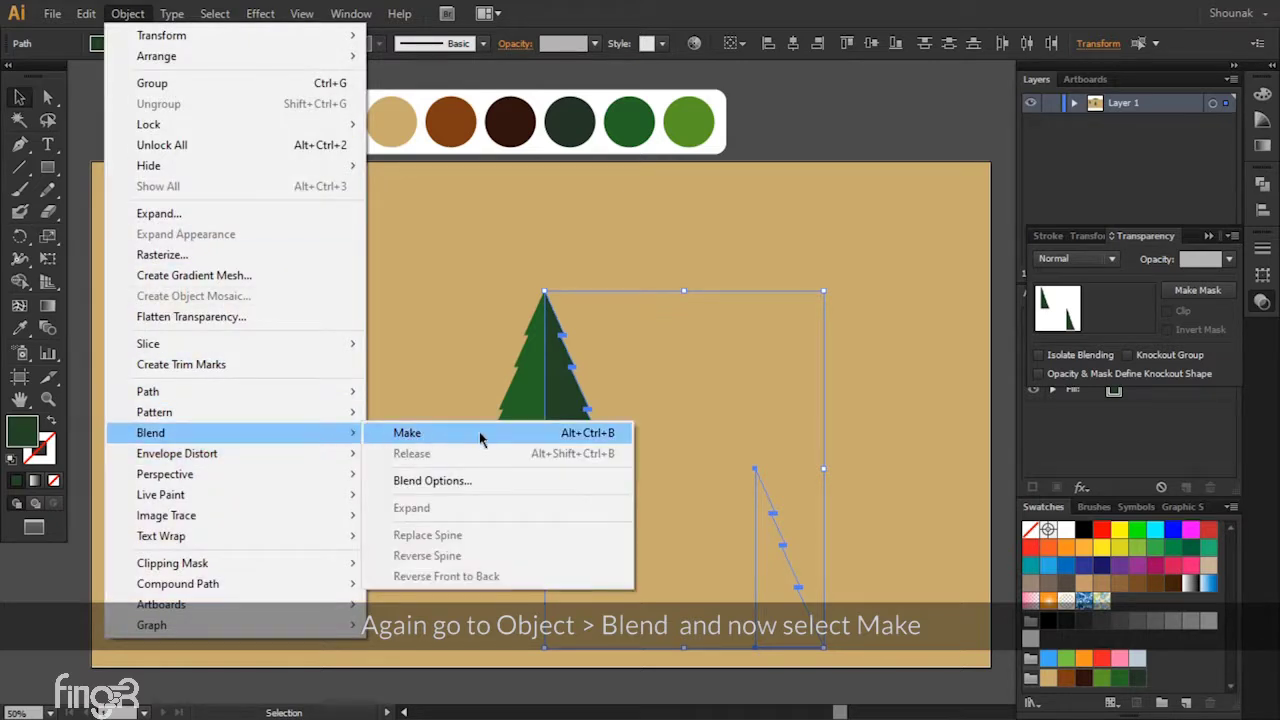
pyautogui.click(487, 433)
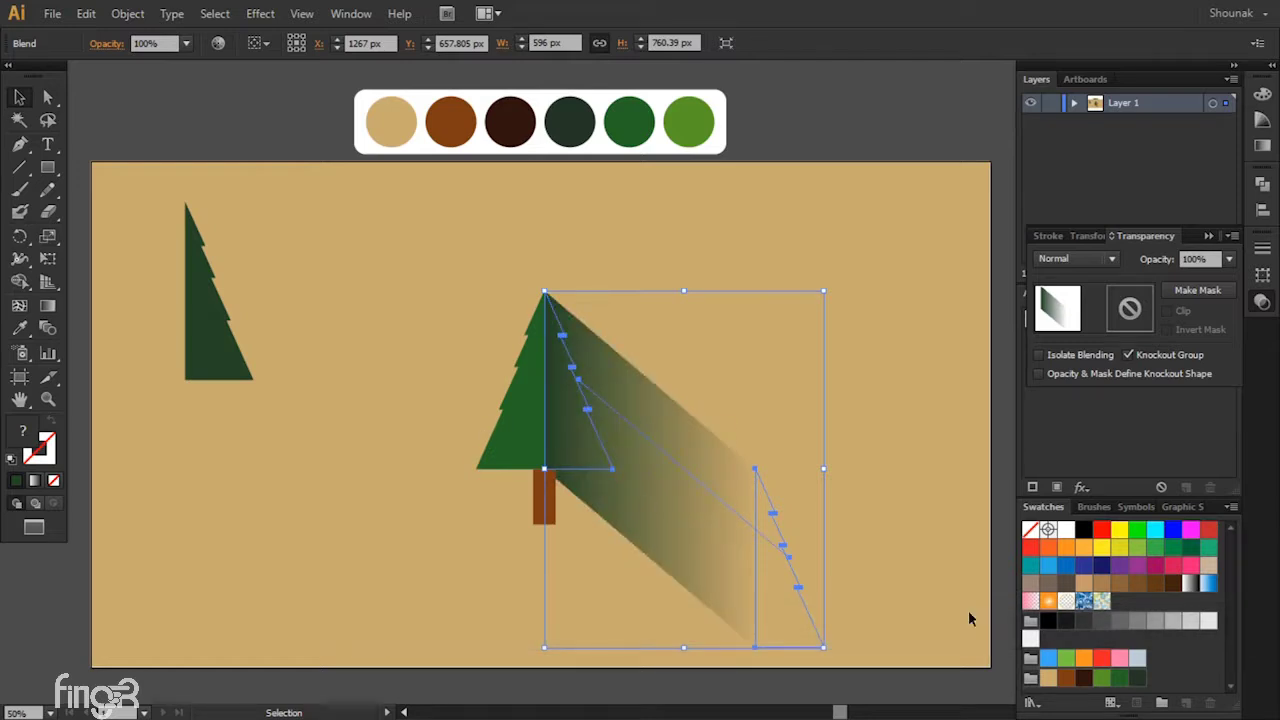
pyautogui.click(1084, 531)
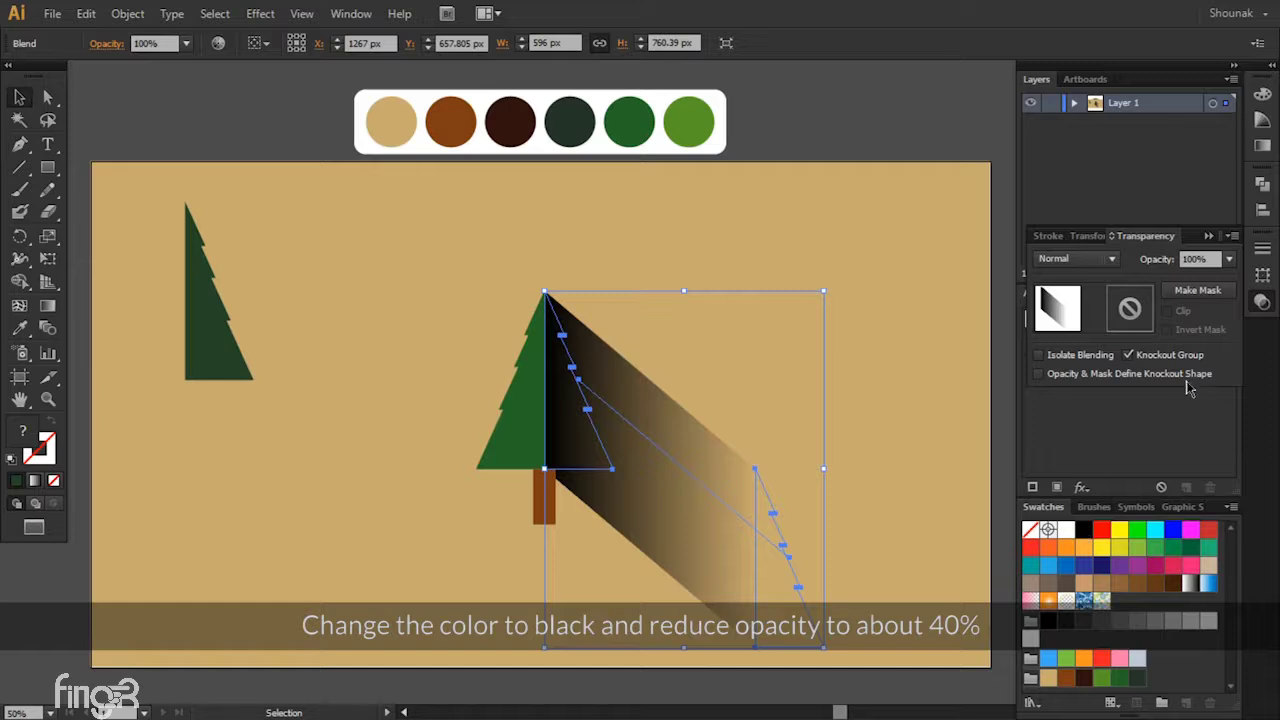
pyautogui.click(1228, 260)
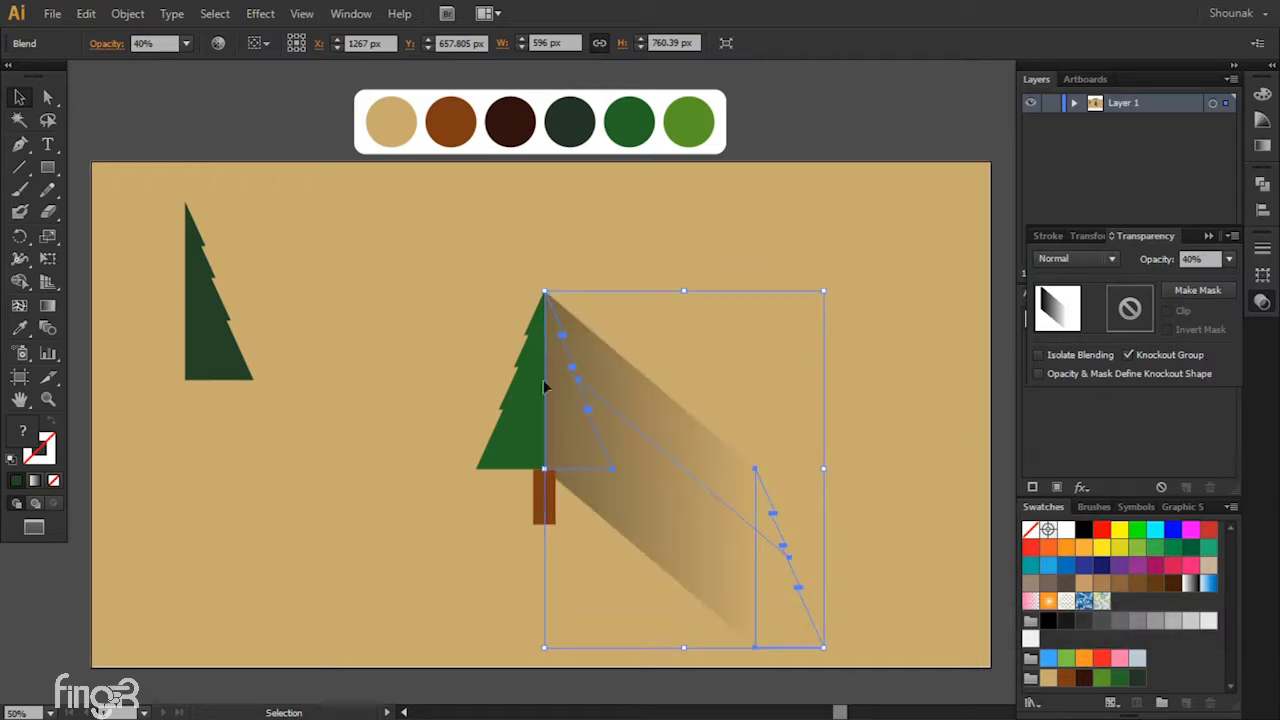
pyautogui.click(419, 293)
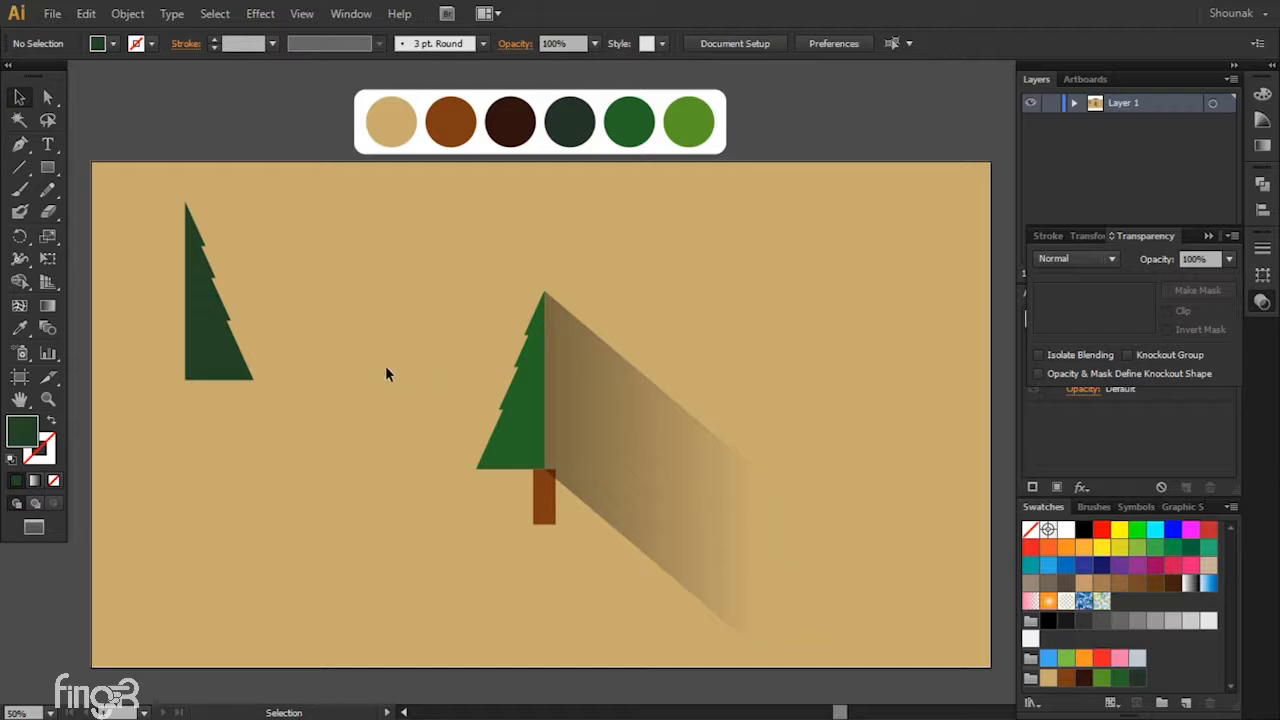
# Step: Move the opaque dark-green half copy back onto the tree's right side
pyautogui.moveTo(214, 340)
pyautogui.mouseDown()
pyautogui.moveTo(468, 428)
pyautogui.moveTo(572, 428)
pyautogui.mouseUp()
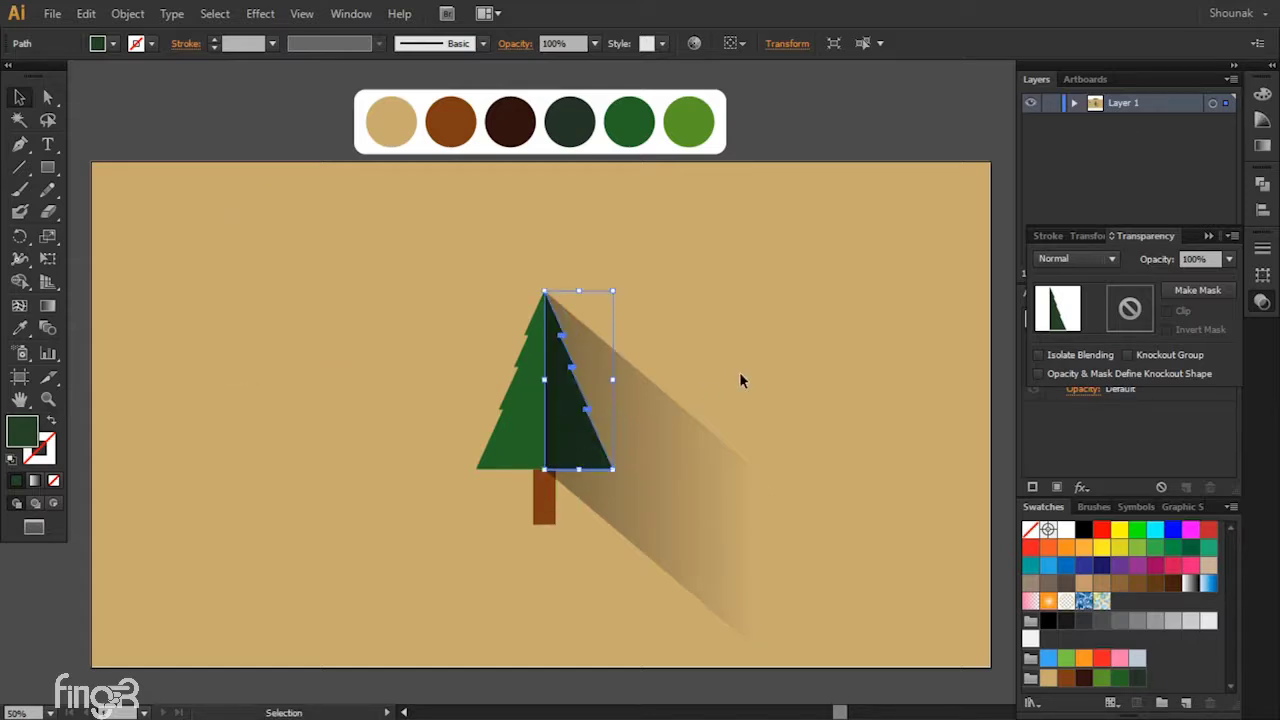
pyautogui.click(740, 376)
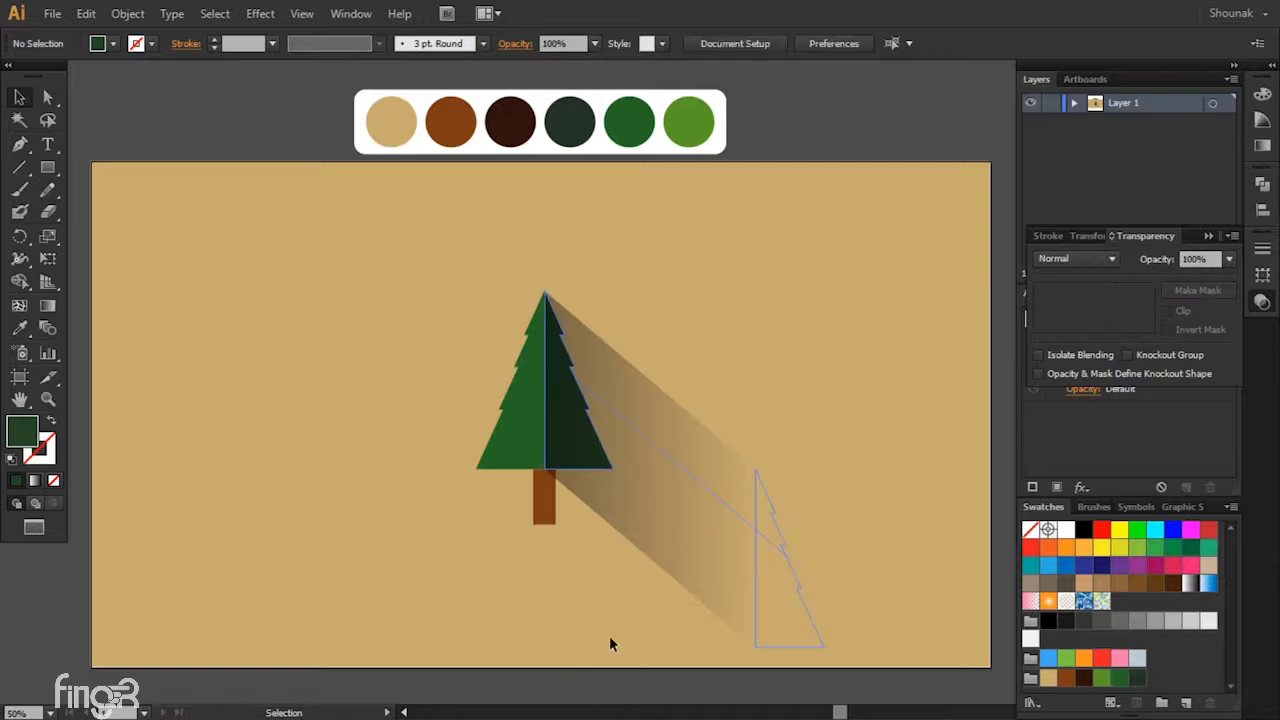
# Step: Copy the trunk and paste the copy in front of the original
pyautogui.click(540, 508)
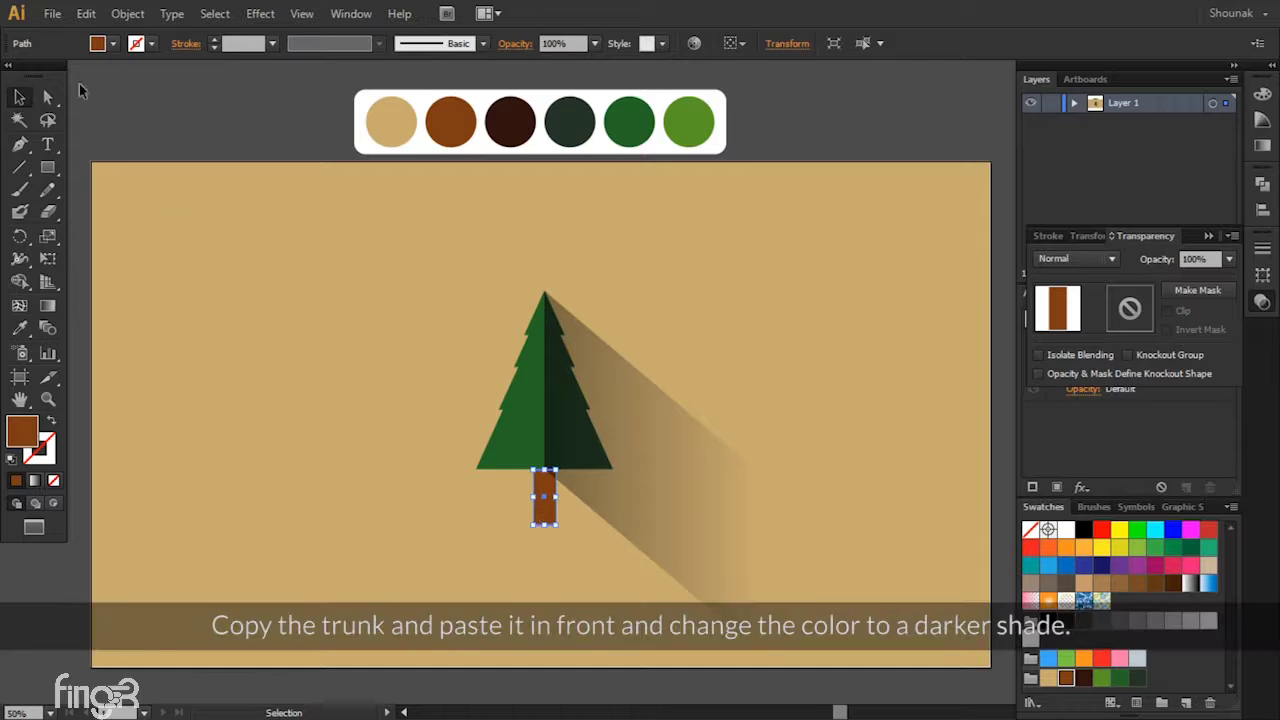
pyautogui.click(86, 14)
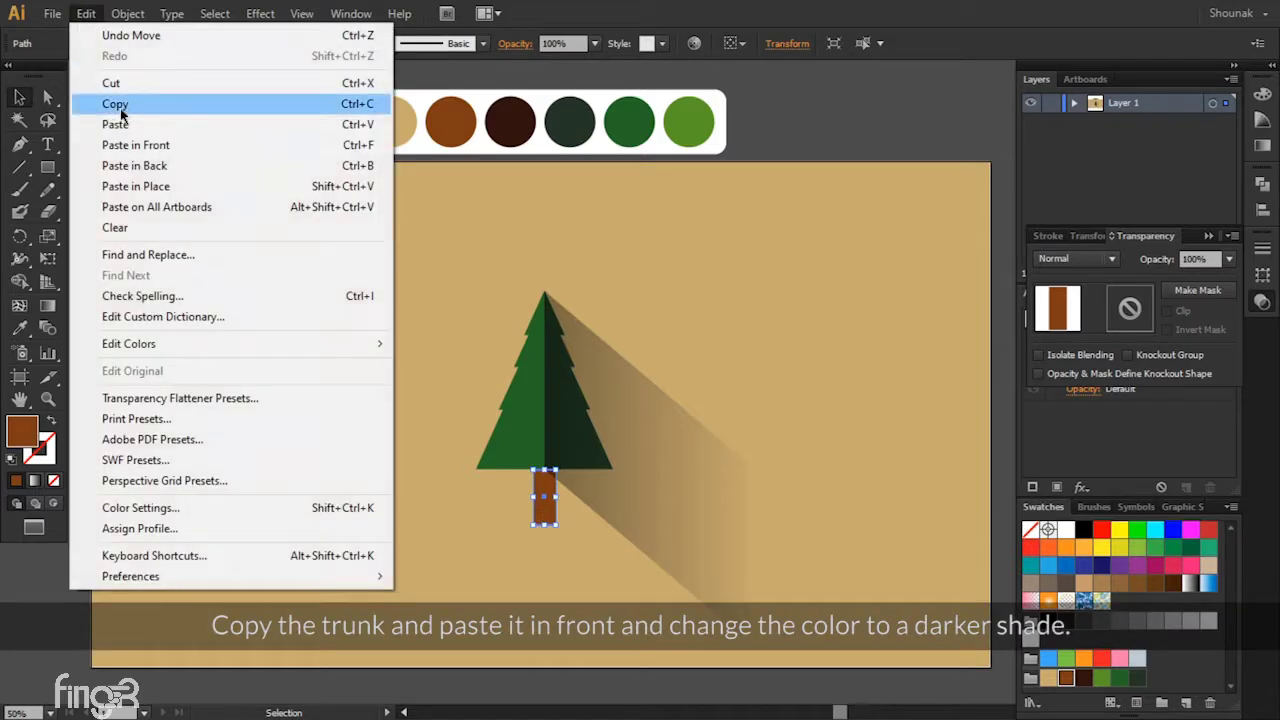
pyautogui.click(119, 106)
pyautogui.click(86, 14)
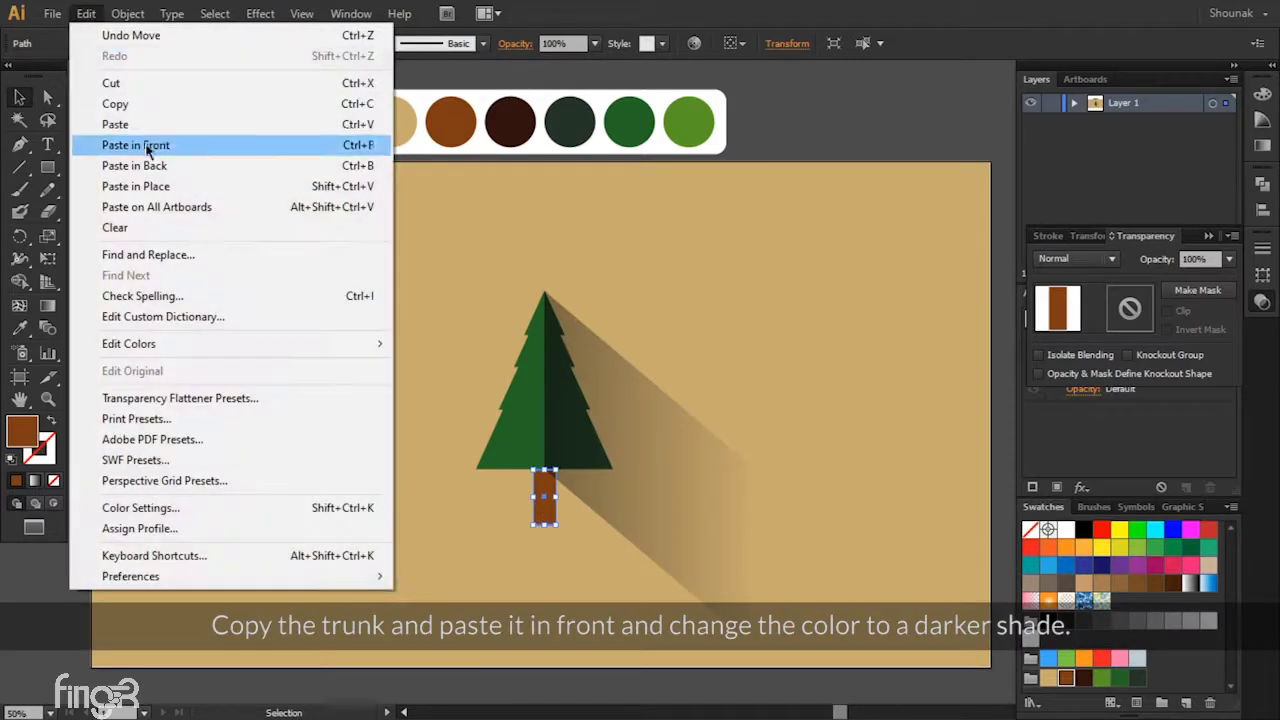
pyautogui.click(160, 186)
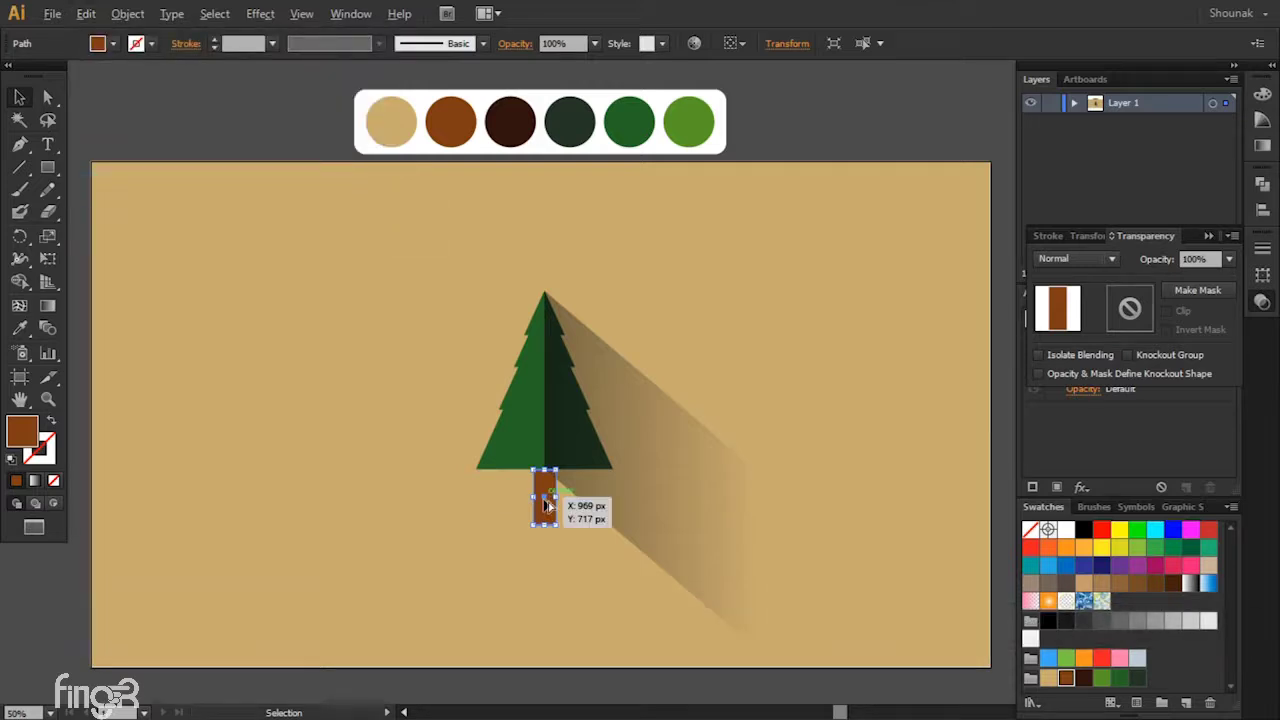
# Step: Colour the trunk copy dark brown and narrow it to the trunk's right half
pyautogui.scroll(3, 545, 505)
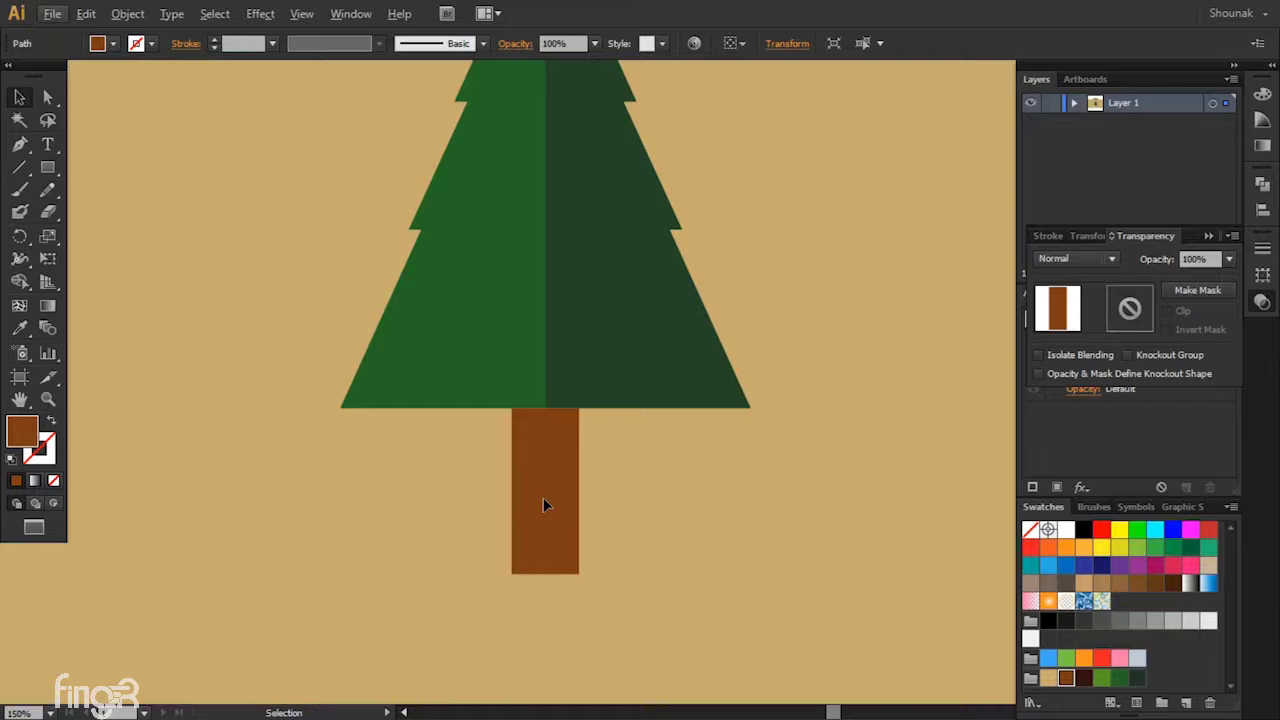
pyautogui.click(546, 466)
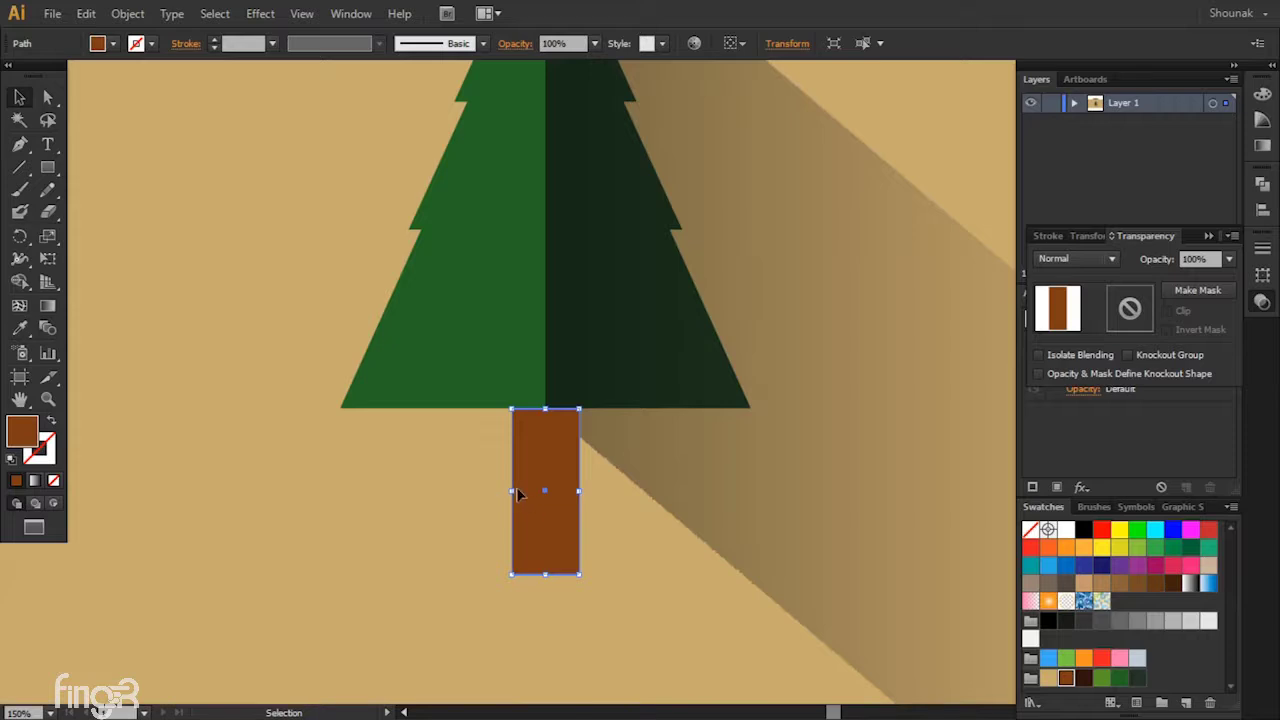
pyautogui.click(1084, 678)
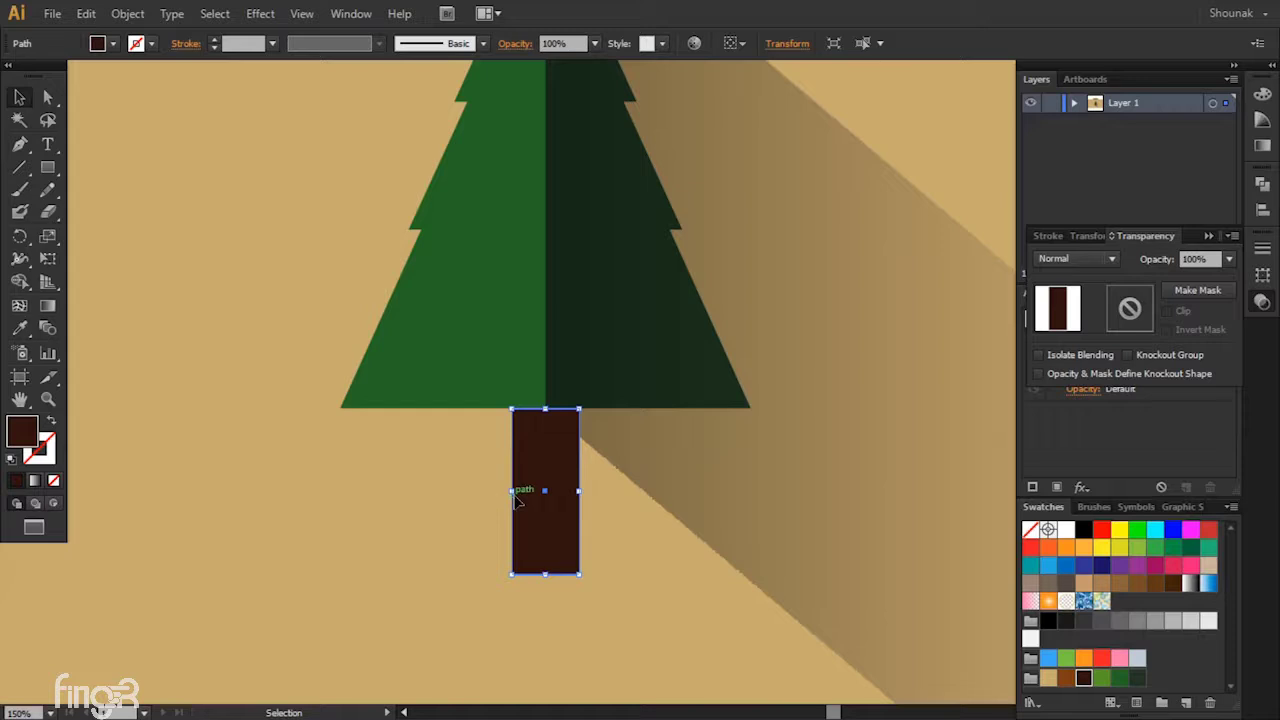
pyautogui.moveTo(513, 491); pyautogui.dragTo(557, 493)
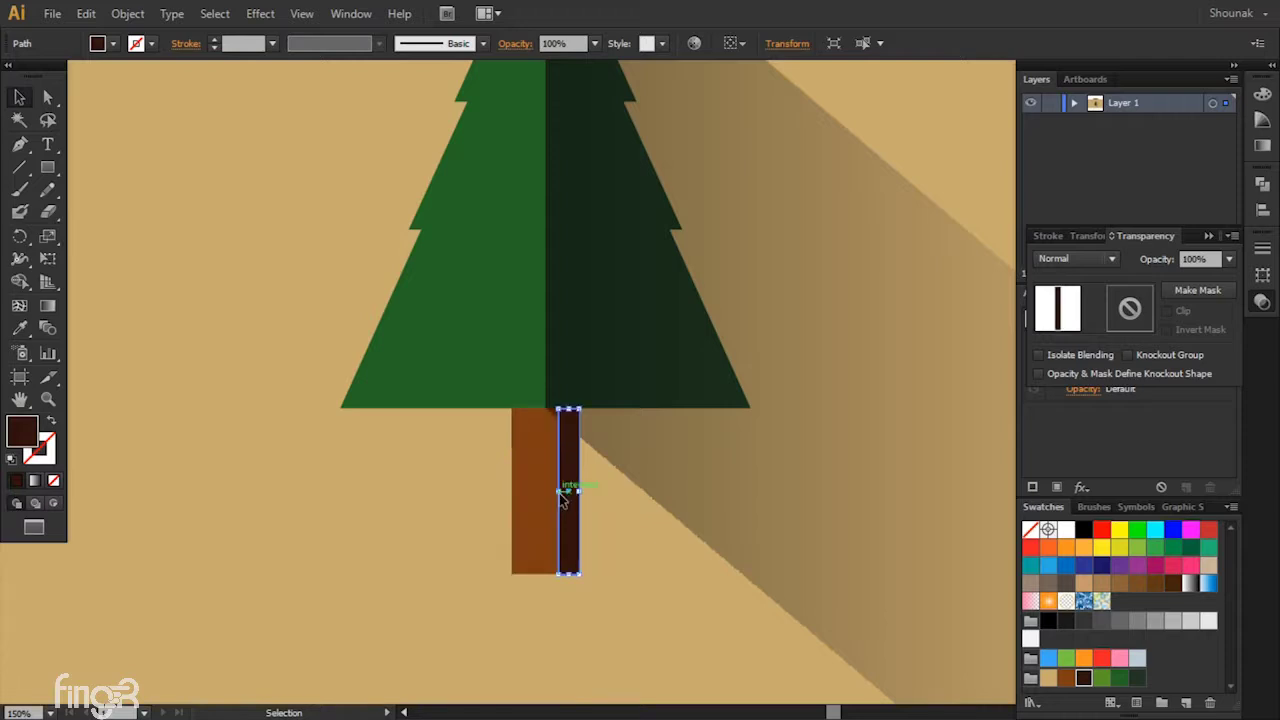
pyautogui.click(615, 534)
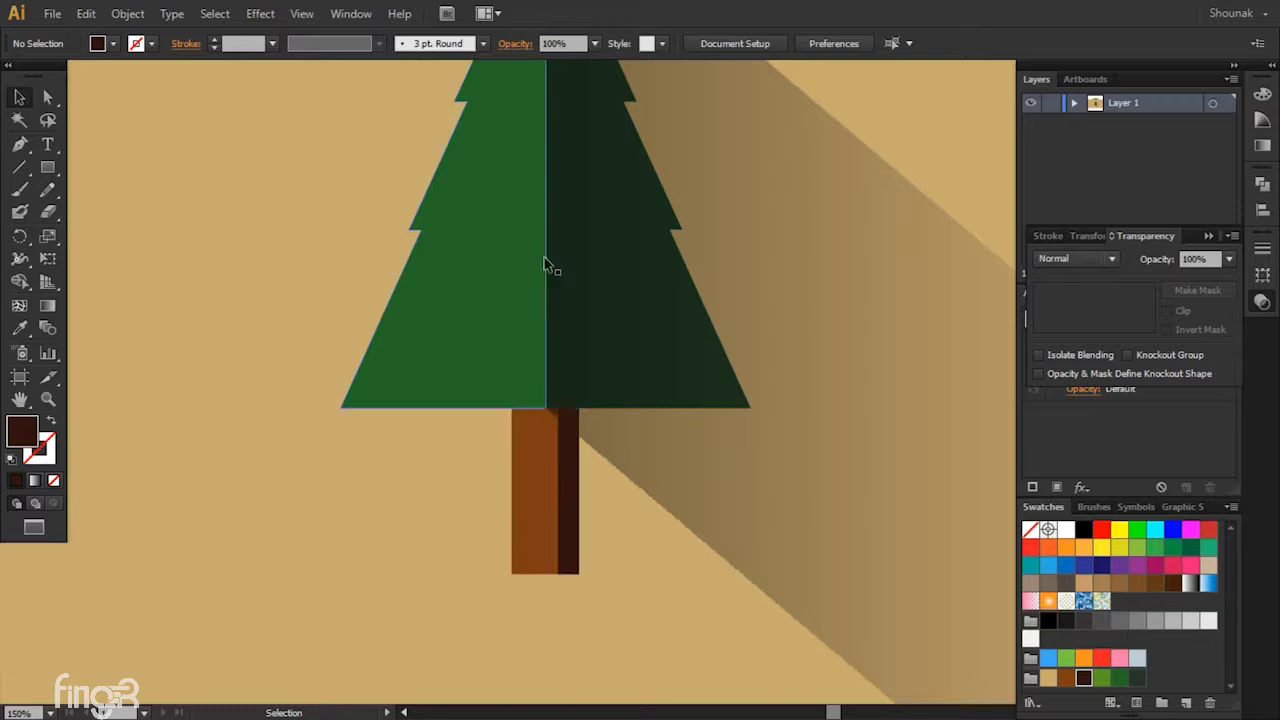
# Step: Set the dark-brown trunk strip to 80% opacity
pyautogui.hotkey('ctrl', '-')
pyautogui.hotkey('ctrl', '-')
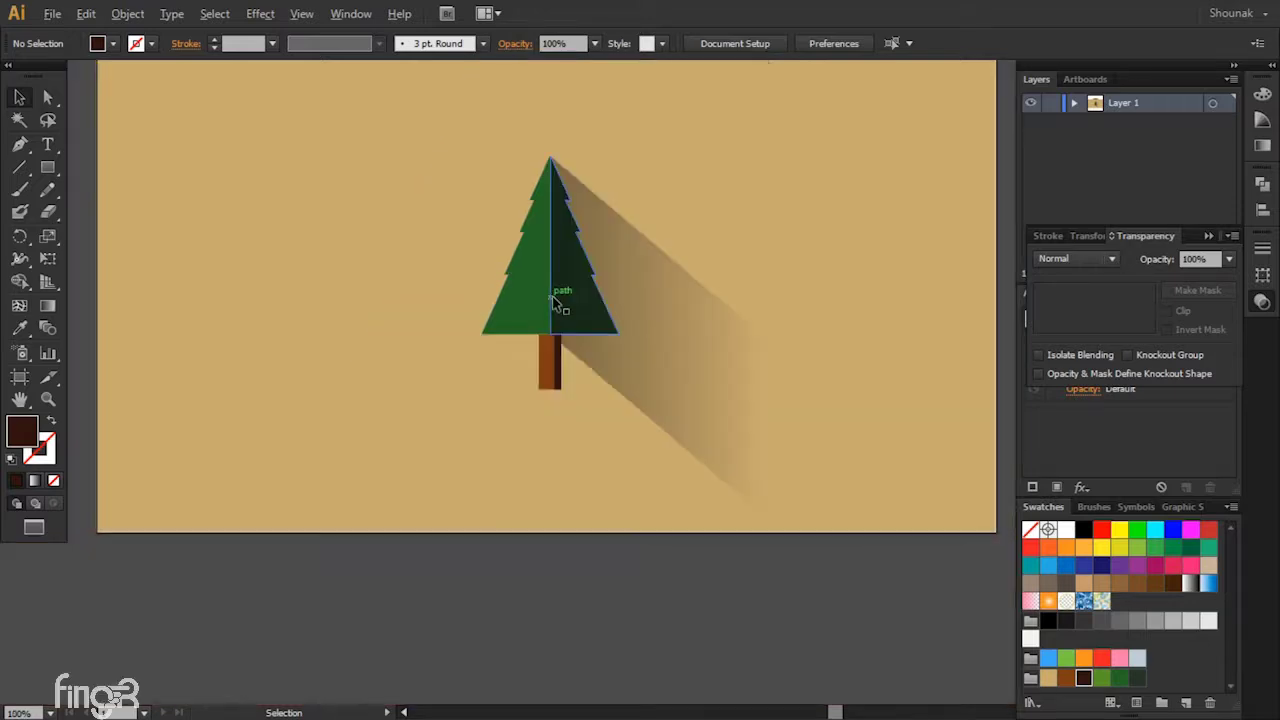
pyautogui.moveTo(563, 234); pyautogui.dragTo(551, 349)
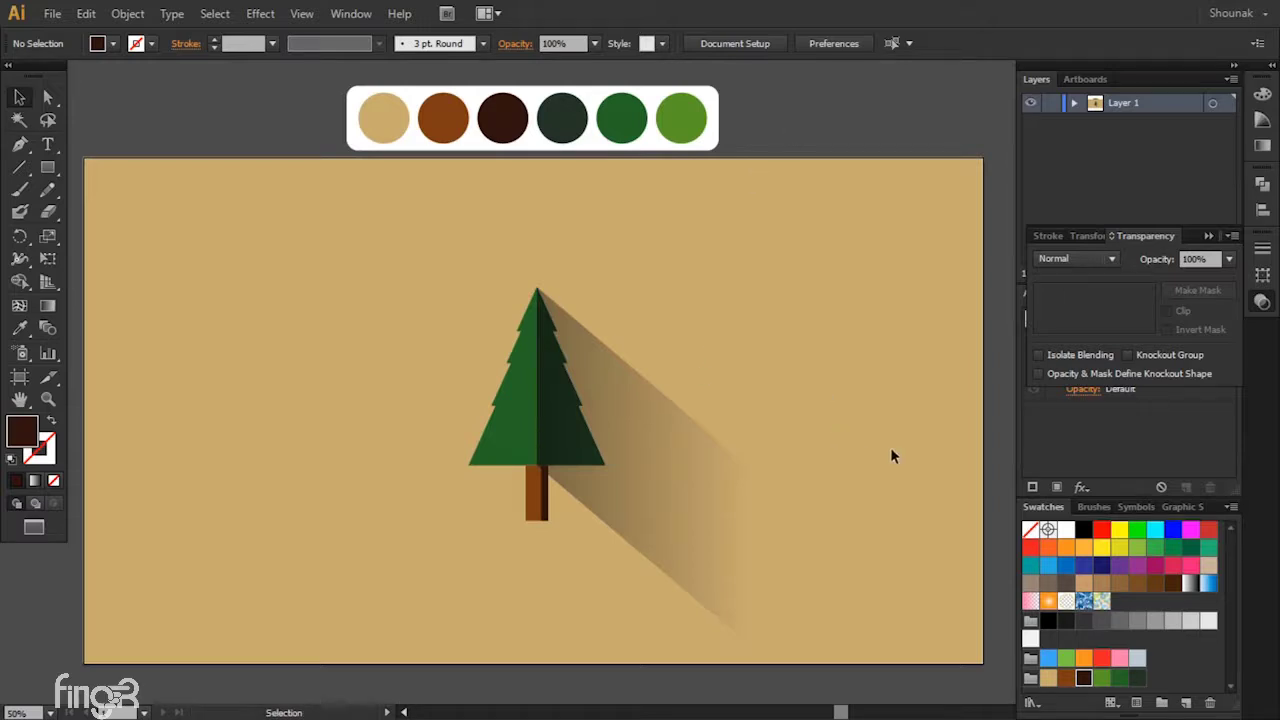
pyautogui.click(543, 508)
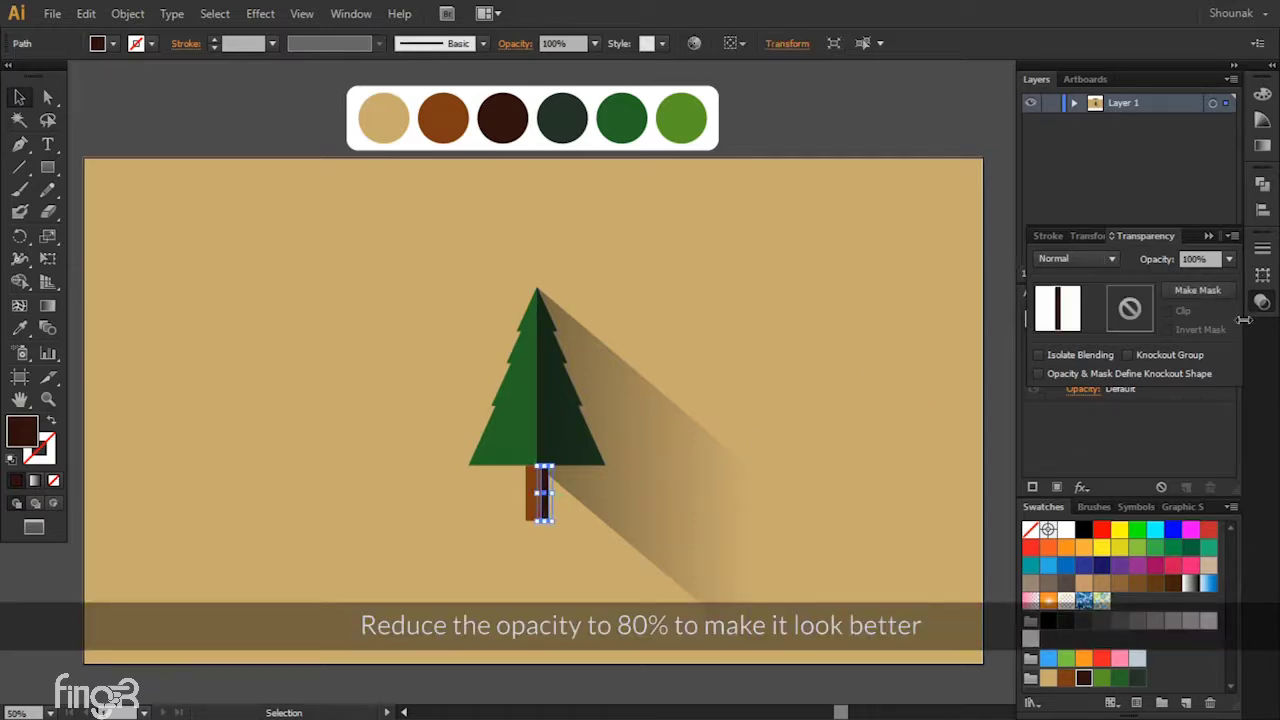
pyautogui.click(1228, 260)
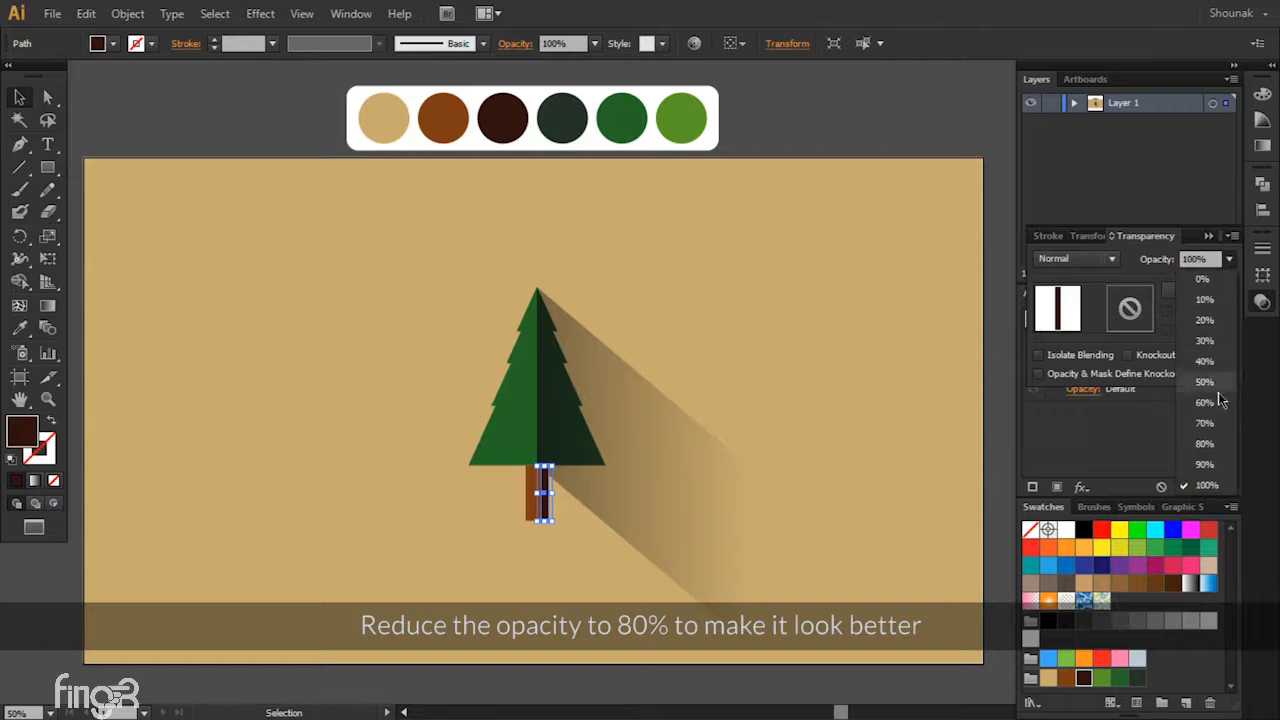
pyautogui.click(1210, 450)
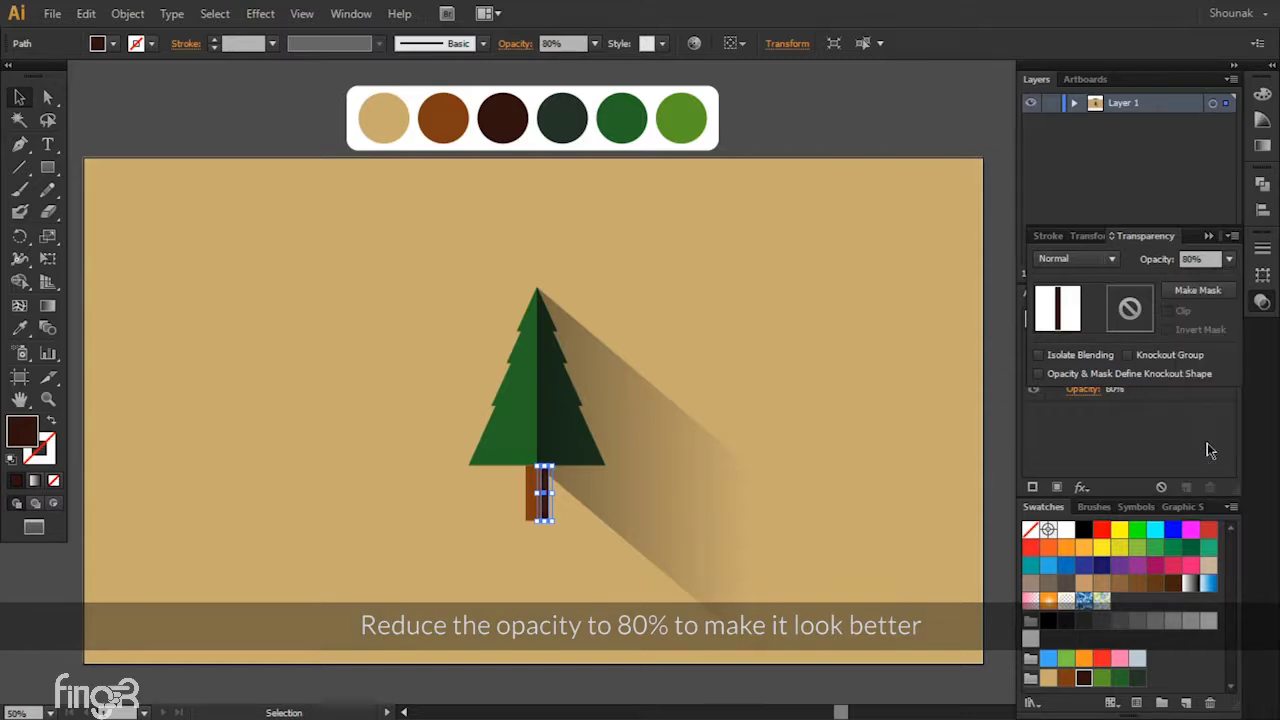
pyautogui.click(918, 145)
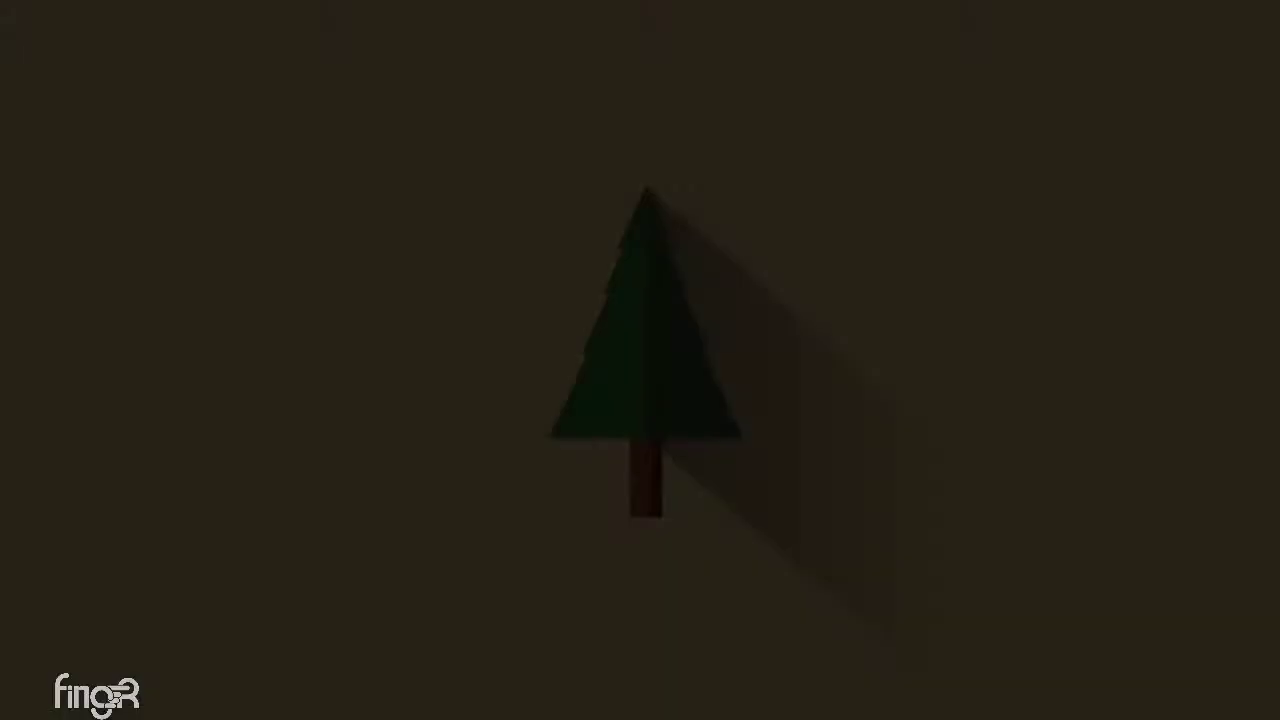